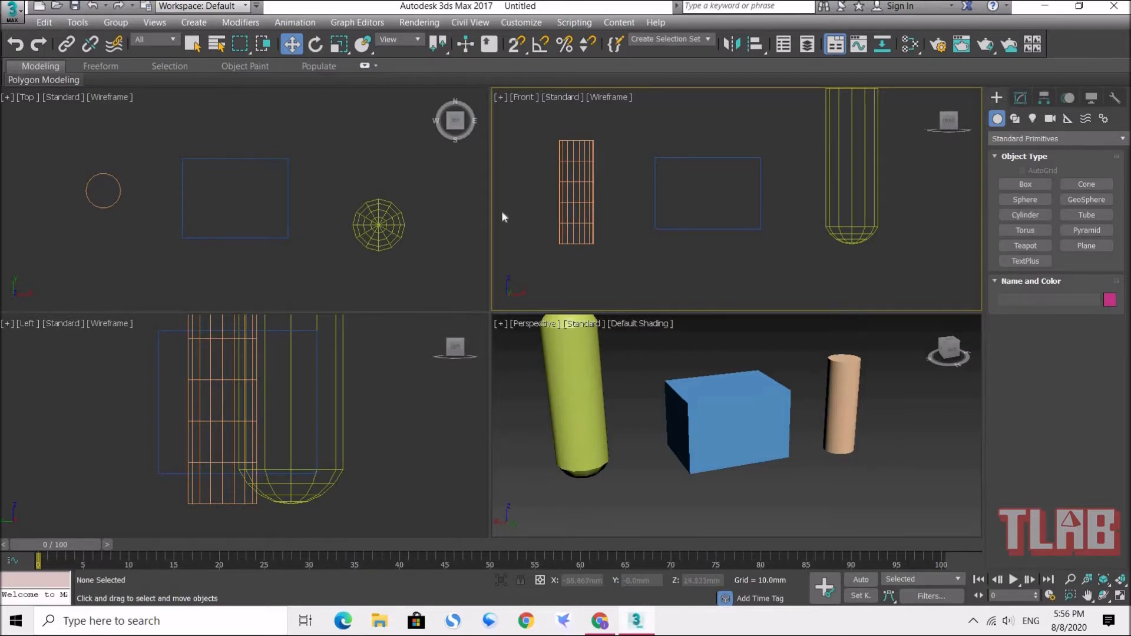
Try region-selecting the oil tank and the box in the Top view, clearing the selection after each attempt
{"action": "left_click_drag", "start_coordinate": [417, 188], "coordinate": [344, 270]}
{"action": "left_click", "coordinate": [329, 183]}
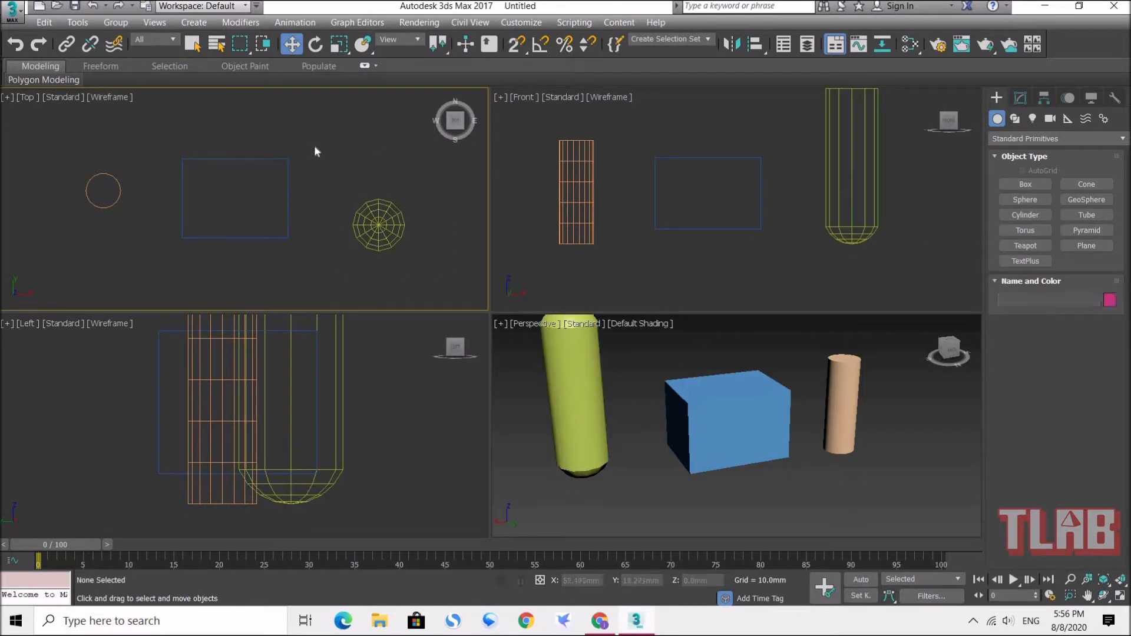
{"action": "left_click", "coordinate": [667, 363]}
{"action": "middle_click_drag", "start_coordinate": [684, 386], "coordinate": [696, 414]}
{"action": "left_click", "coordinate": [438, 254]}
{"action": "left_click", "coordinate": [705, 375]}
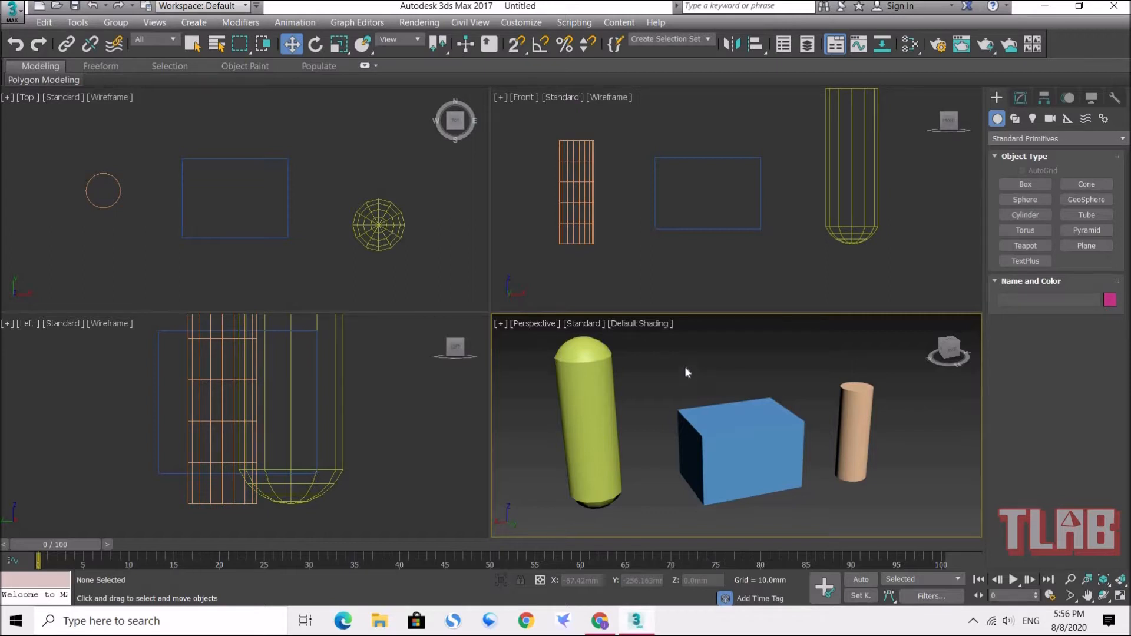
{"action": "left_click_drag", "start_coordinate": [297, 139], "coordinate": [187, 245]}
{"action": "left_click", "coordinate": [331, 172]}
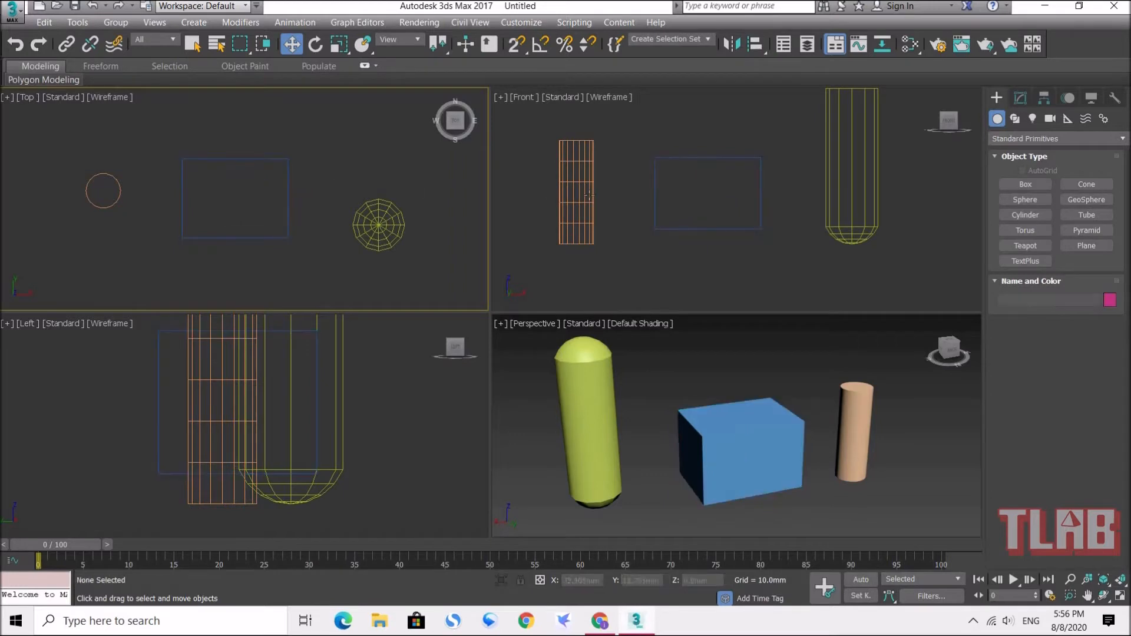
Practise selecting and deselecting the blue box in the Front and Perspective views
{"action": "left_click", "coordinate": [710, 228]}
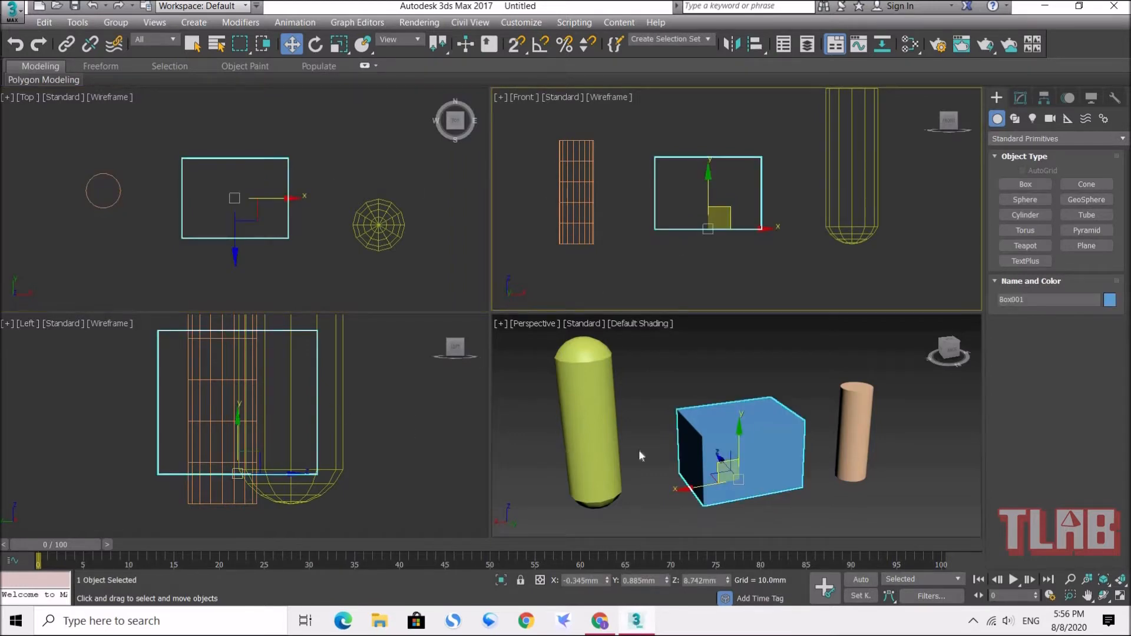
{"action": "left_click", "coordinate": [719, 445]}
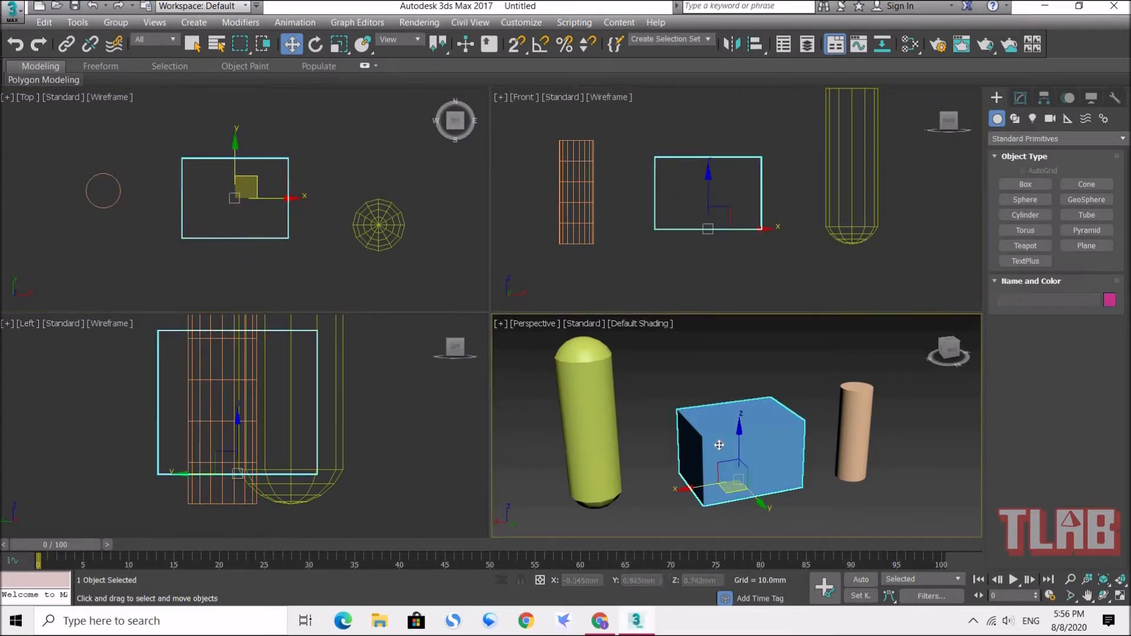
{"action": "left_click", "coordinate": [661, 381]}
{"action": "left_click", "coordinate": [711, 430]}
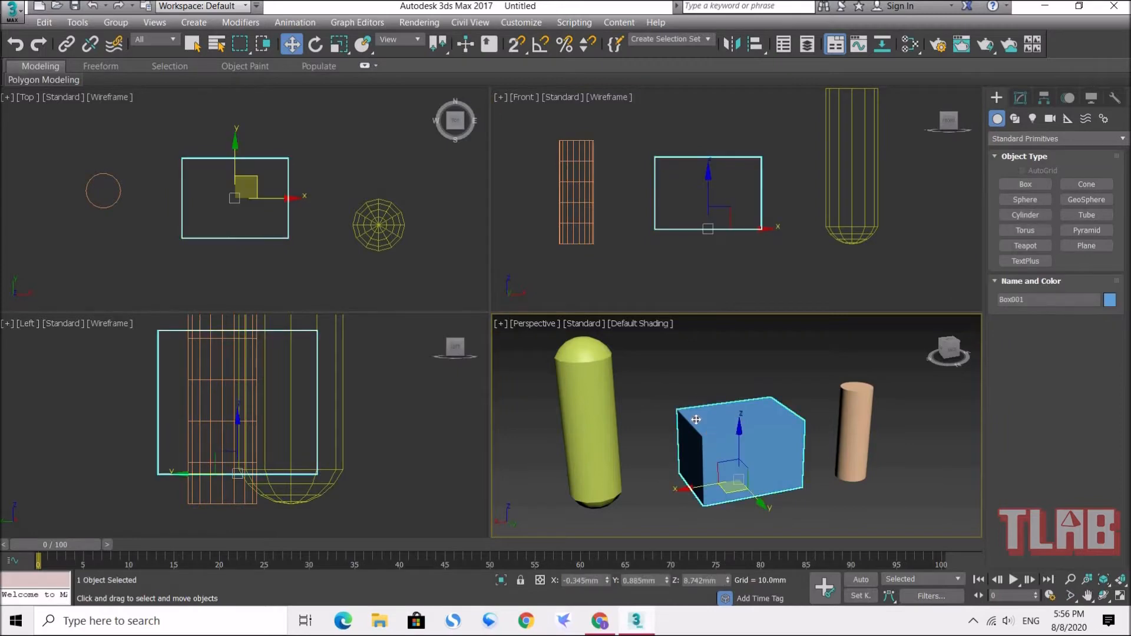
{"action": "left_click", "coordinate": [682, 384]}
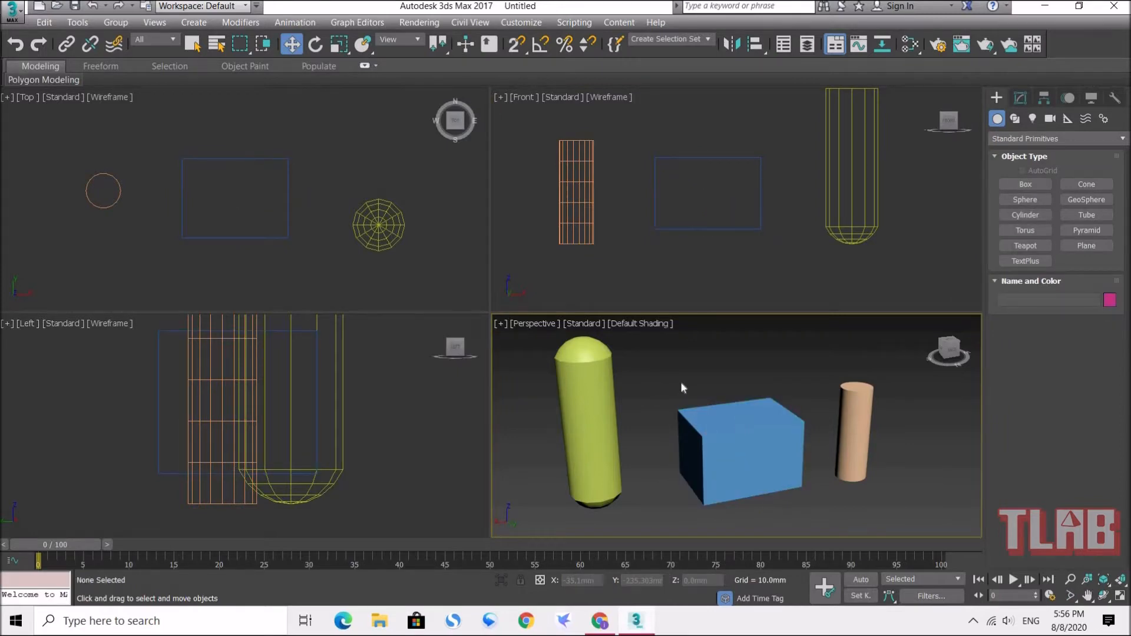
{"action": "left_click", "coordinate": [709, 434]}
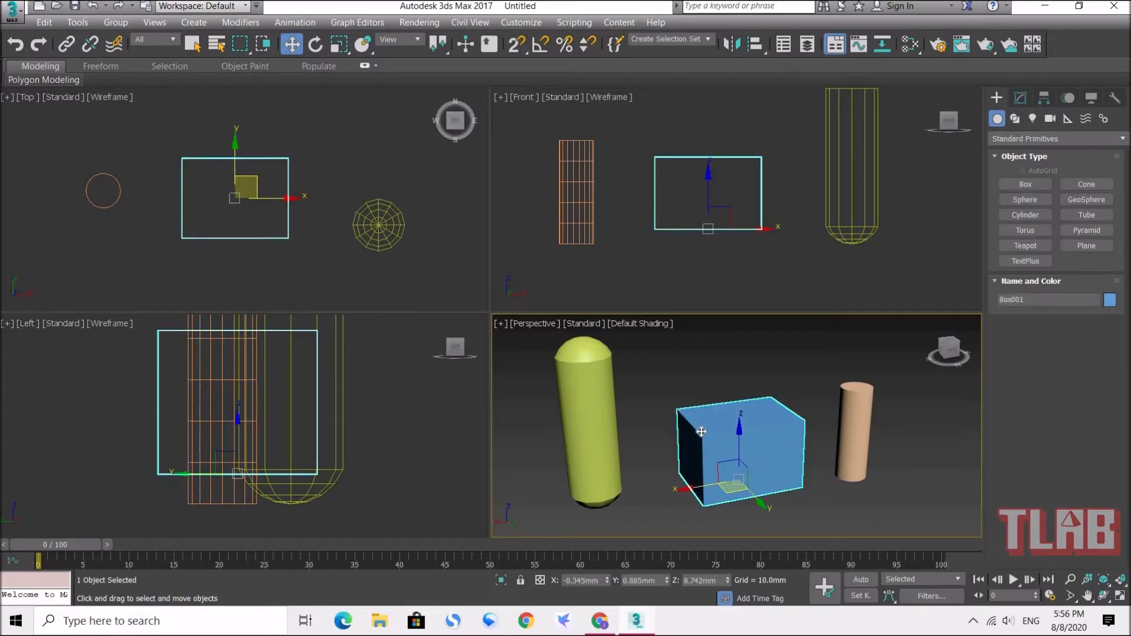
{"action": "left_click", "coordinate": [671, 383]}
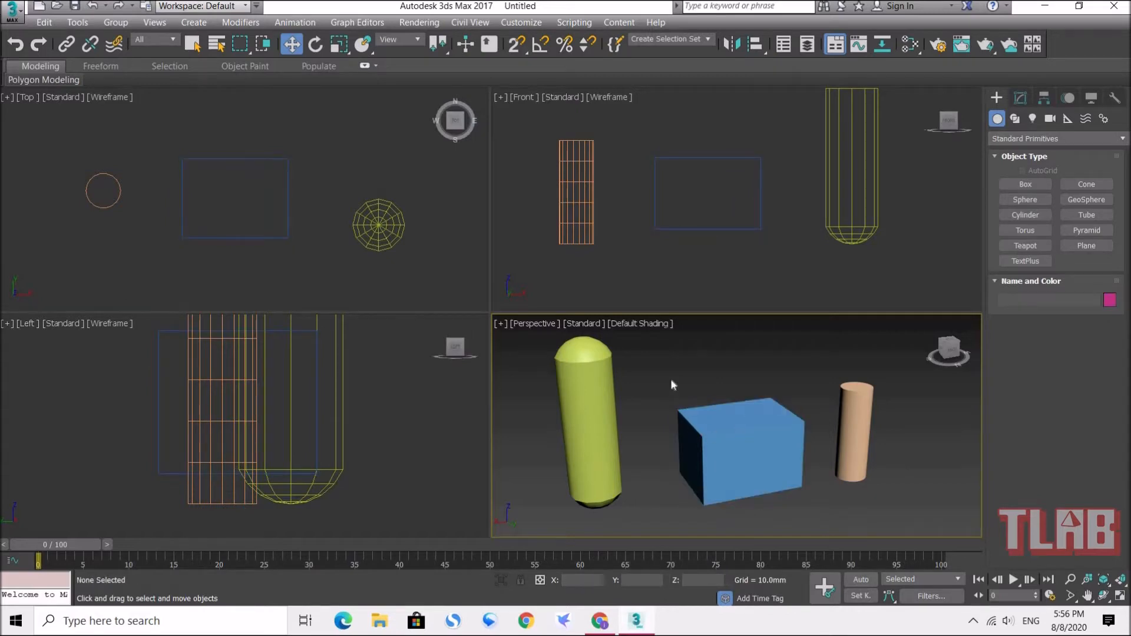
Select the blue box and rename it ABC
{"action": "left_click", "coordinate": [712, 421]}
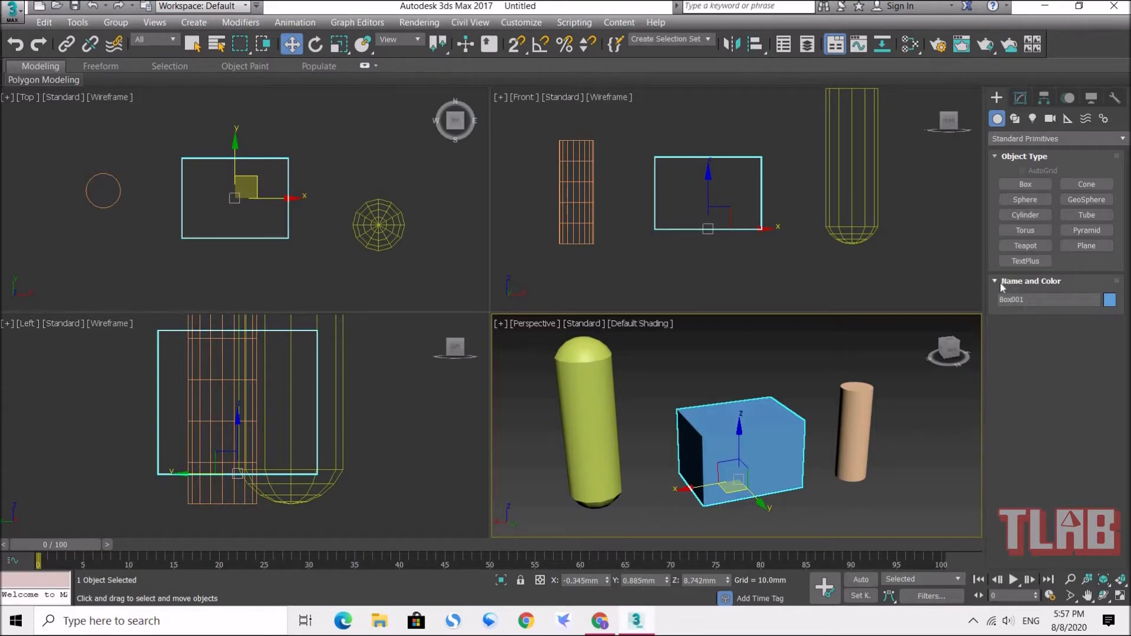
{"action": "left_click", "coordinate": [1036, 299]}
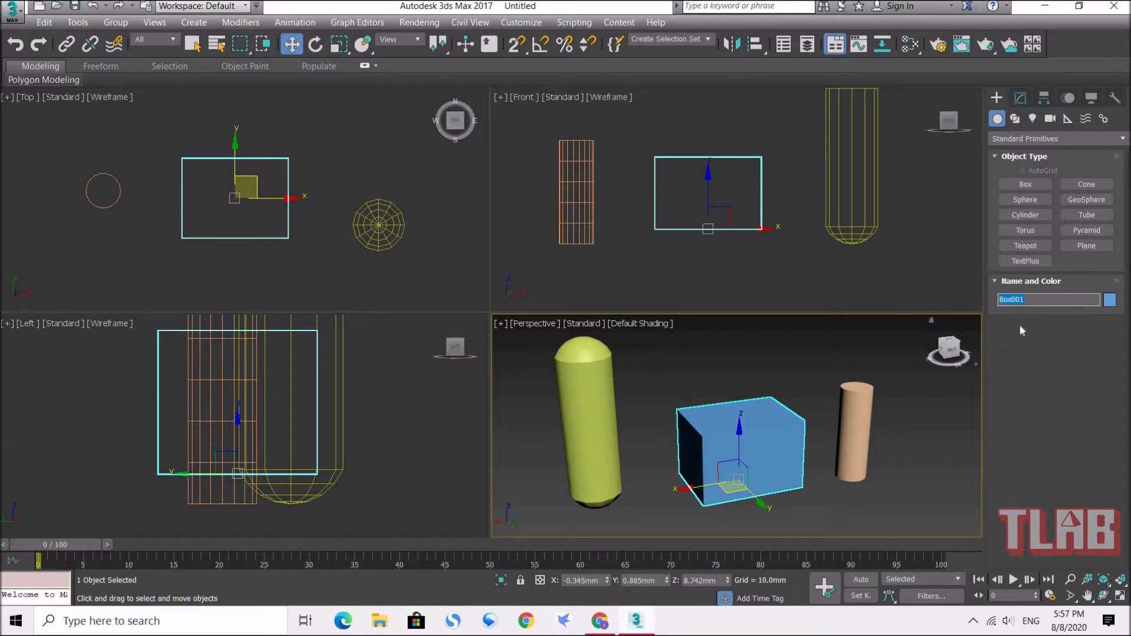
{"action": "type", "text": "ABC"}
{"action": "key", "text": "Return"}
Open the box's object color settings and add pure red (255, 0, 0) as a custom color
{"action": "left_click", "coordinate": [1110, 300]}
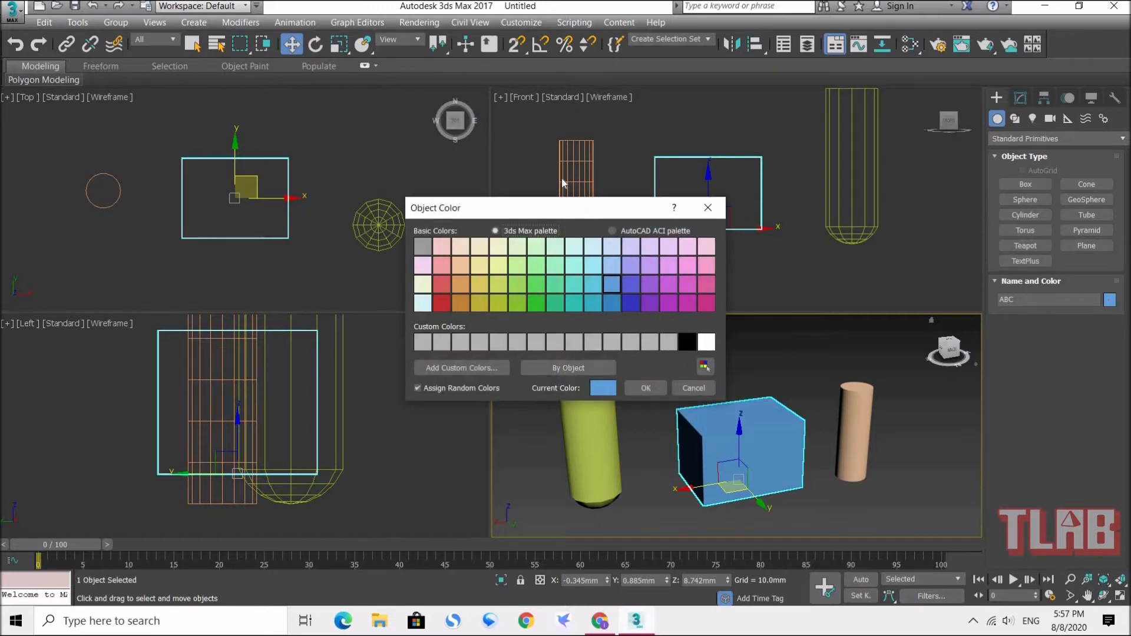
{"action": "left_click_drag", "start_coordinate": [457, 210], "coordinate": [328, 104]}
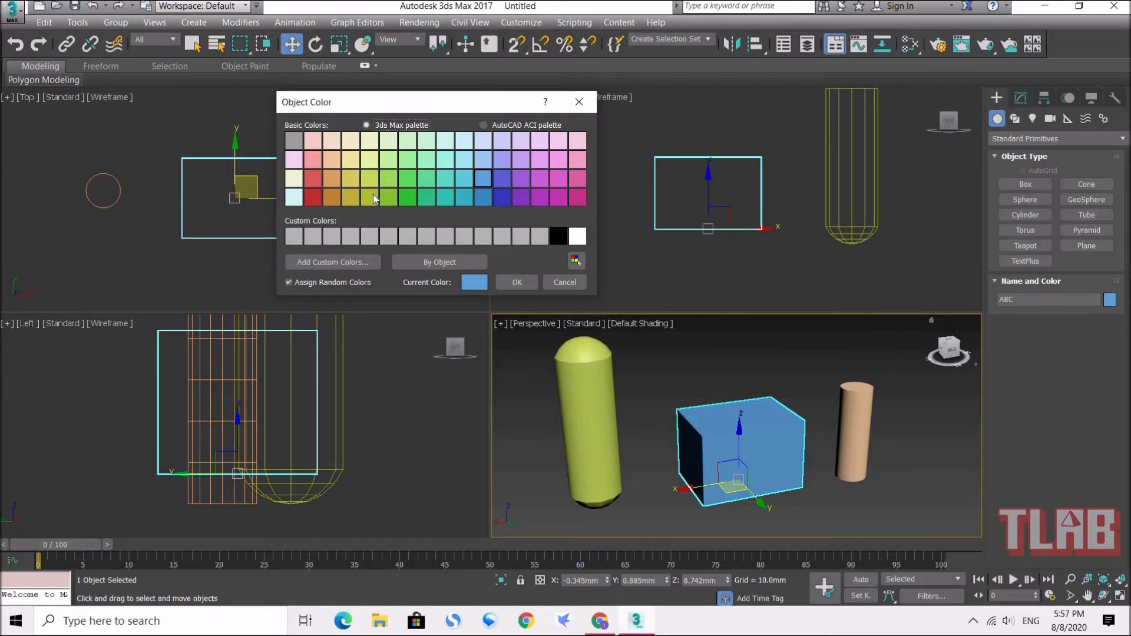
{"action": "left_click", "coordinate": [339, 264]}
{"action": "left_click", "coordinate": [386, 345]}
{"action": "left_click_drag", "start_coordinate": [386, 345], "coordinate": [355, 342]}
{"action": "left_click_drag", "start_coordinate": [436, 354], "coordinate": [435, 376]}
{"action": "mouse_move", "coordinate": [355, 374]}
{"action": "left_mouse_down"}
{"action": "mouse_move", "coordinate": [416, 343]}
{"action": "mouse_move", "coordinate": [436, 353]}
{"action": "mouse_move", "coordinate": [436, 342]}
{"action": "left_mouse_up"}
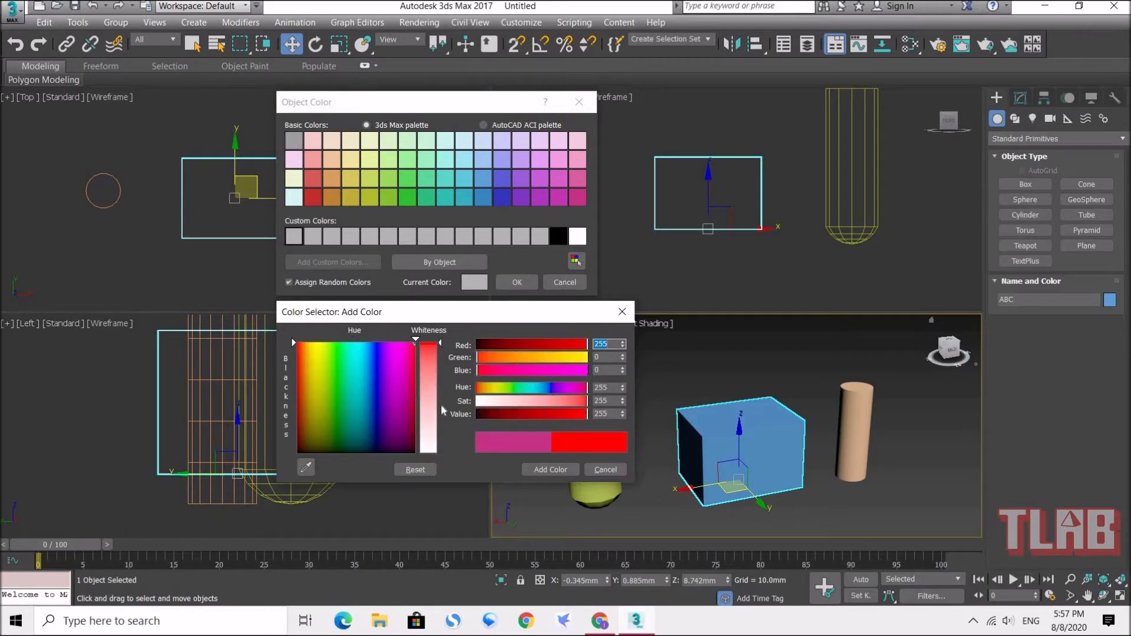
{"action": "left_click", "coordinate": [553, 471]}
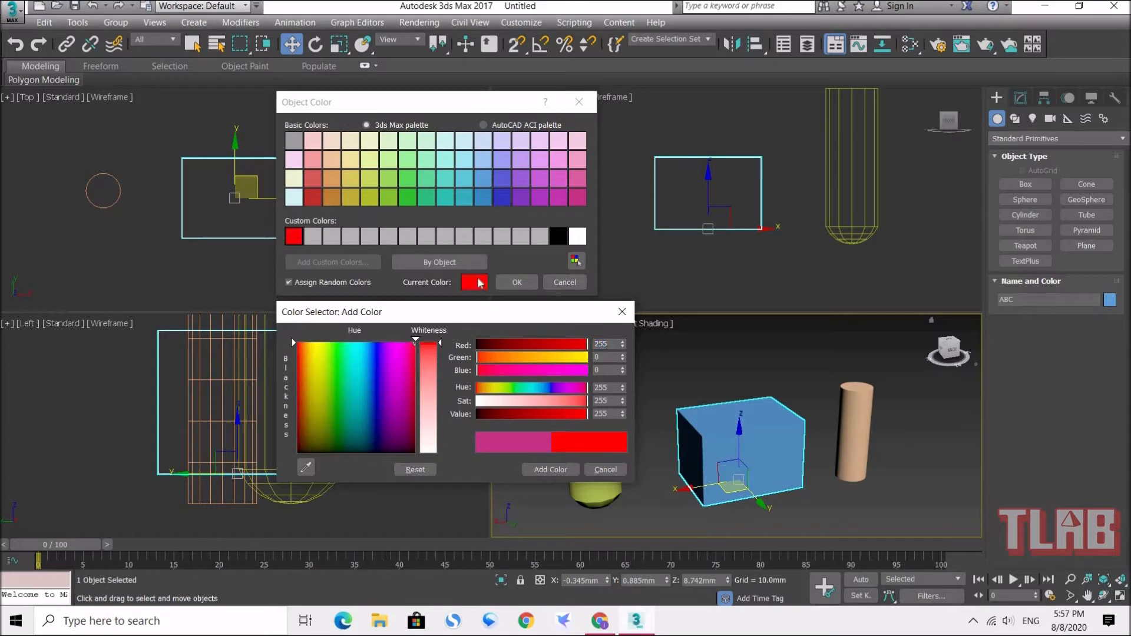
{"action": "left_click", "coordinate": [605, 469]}
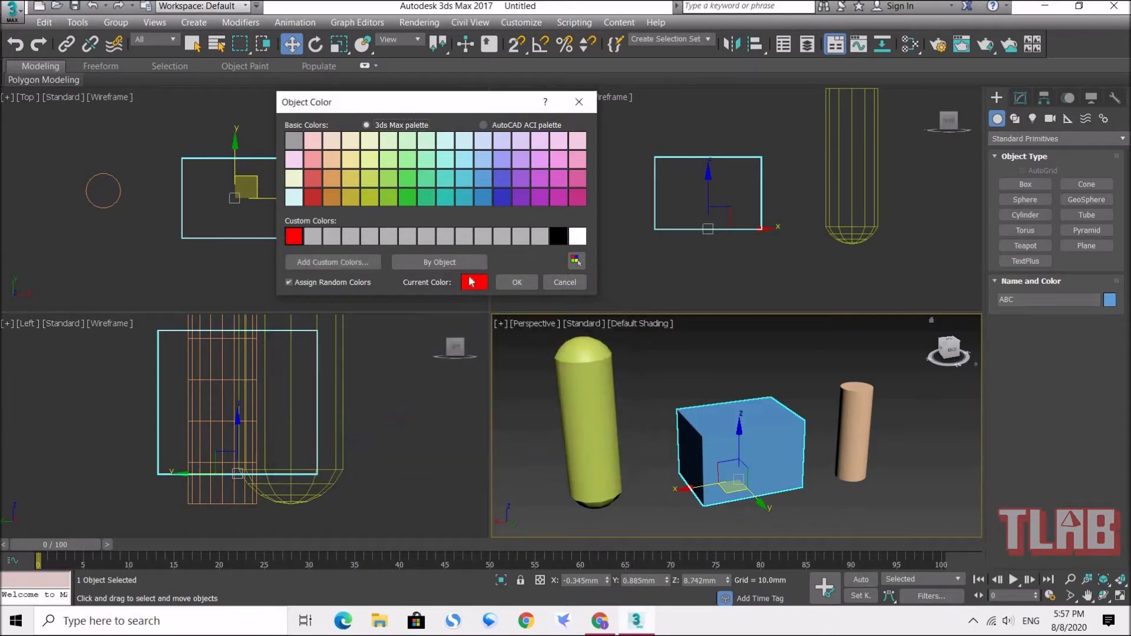
Apply the custom red to the box as its object color, then deselect and reselect the box
{"action": "left_click", "coordinate": [293, 239]}
{"action": "left_click", "coordinate": [512, 283]}
{"action": "left_click", "coordinate": [722, 366]}
{"action": "left_click", "coordinate": [753, 473]}
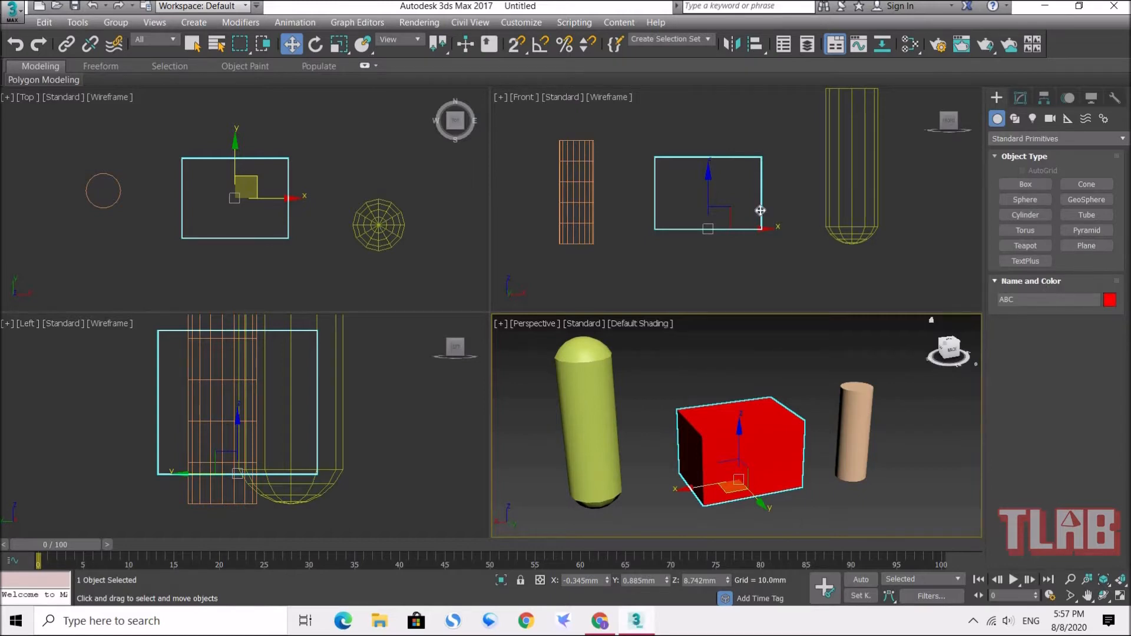
Practise region-selecting and deselecting the red box in the Front view, then select it in the Perspective view
{"action": "left_click", "coordinate": [744, 259]}
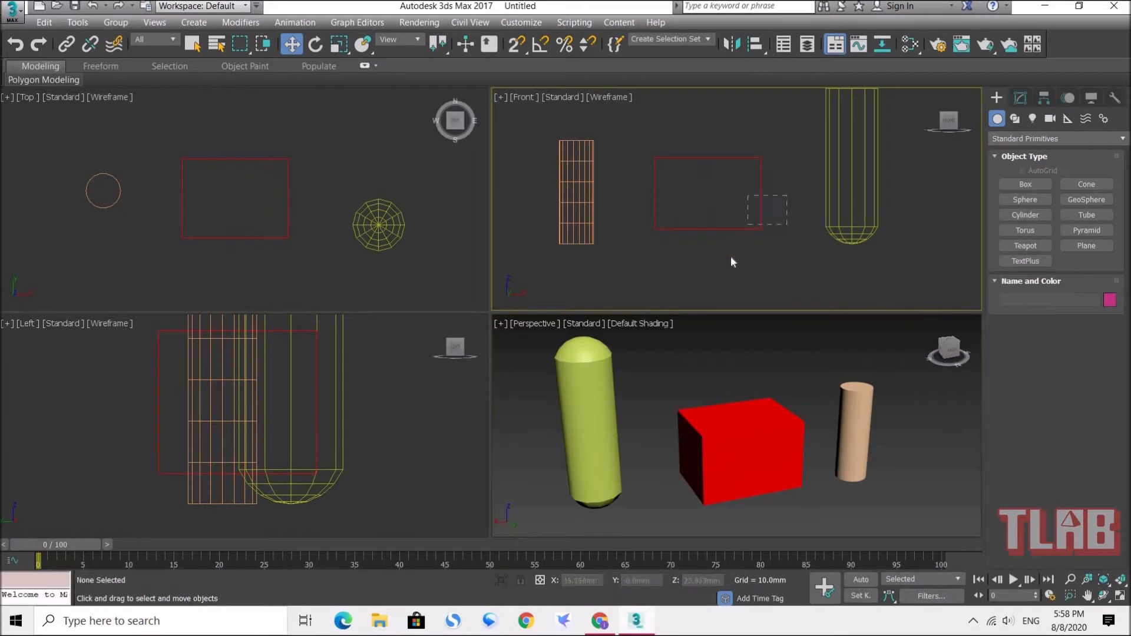
{"action": "left_click_drag", "start_coordinate": [733, 262], "coordinate": [806, 246]}
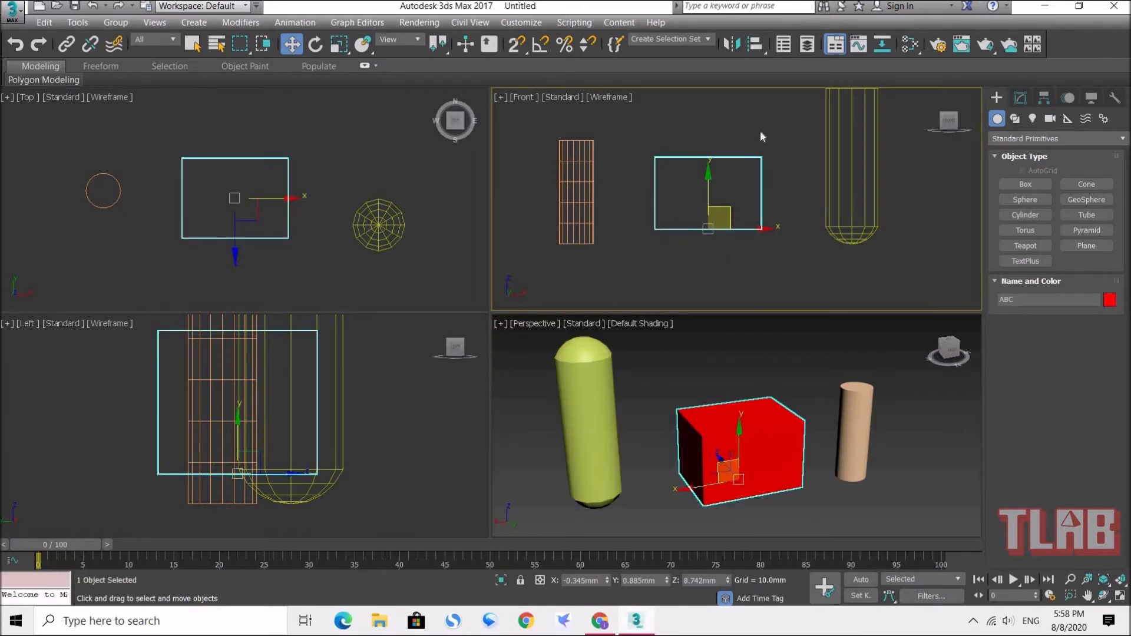
{"action": "left_click", "coordinate": [634, 149]}
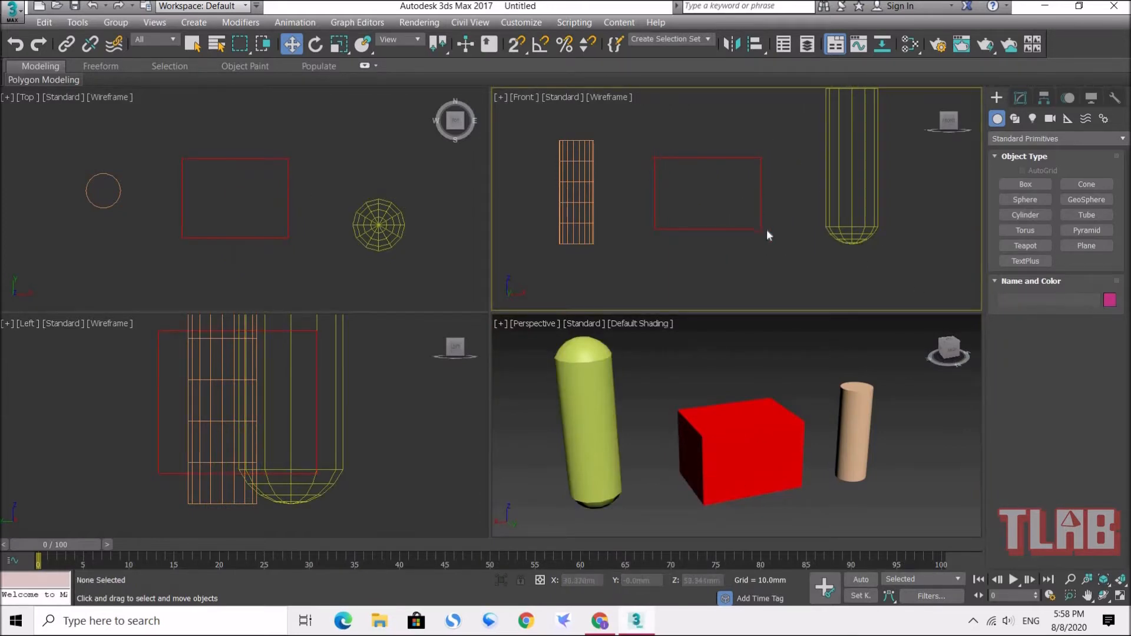
{"action": "left_click", "coordinate": [740, 434]}
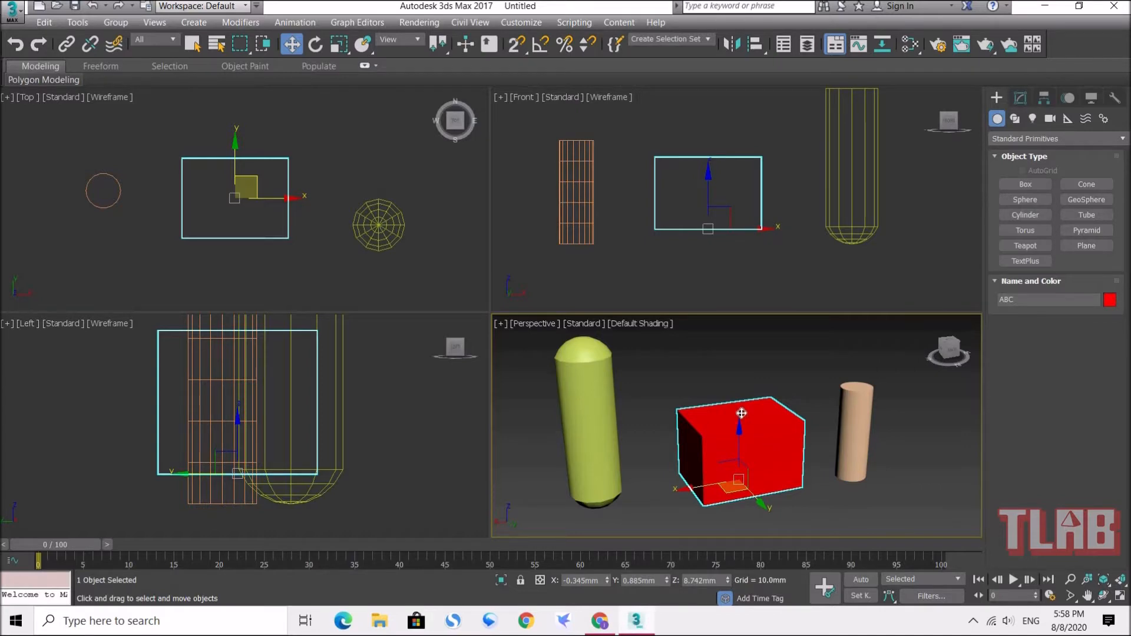
Change the oil tank's object color to dark purple from the basic palette and deselect the tank
{"action": "left_click", "coordinate": [616, 417]}
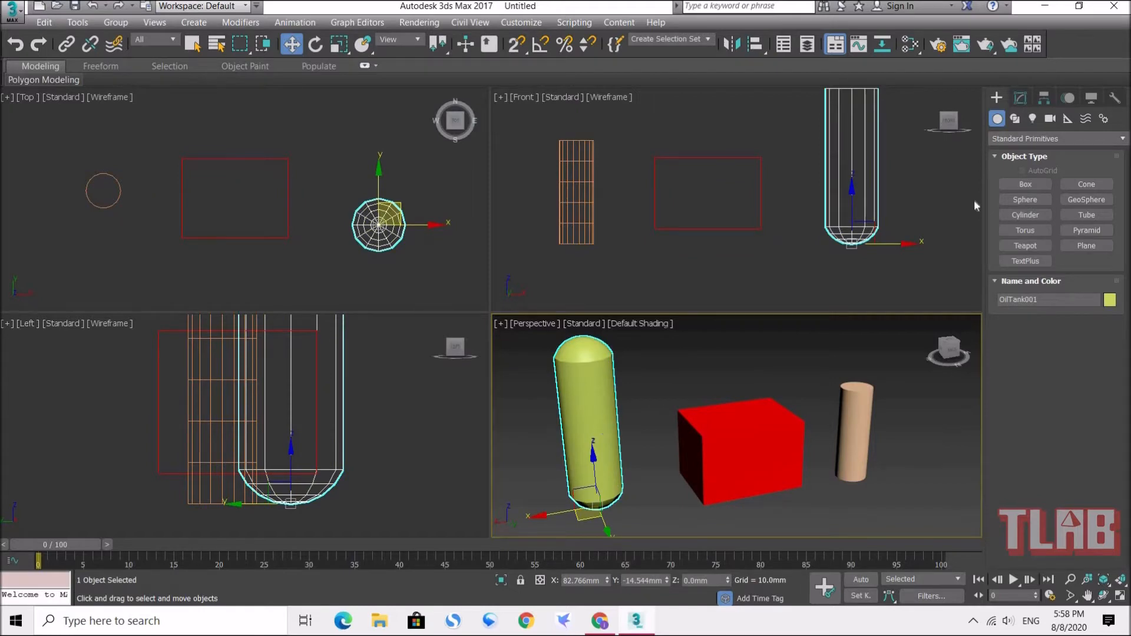
{"action": "left_click", "coordinate": [1020, 98]}
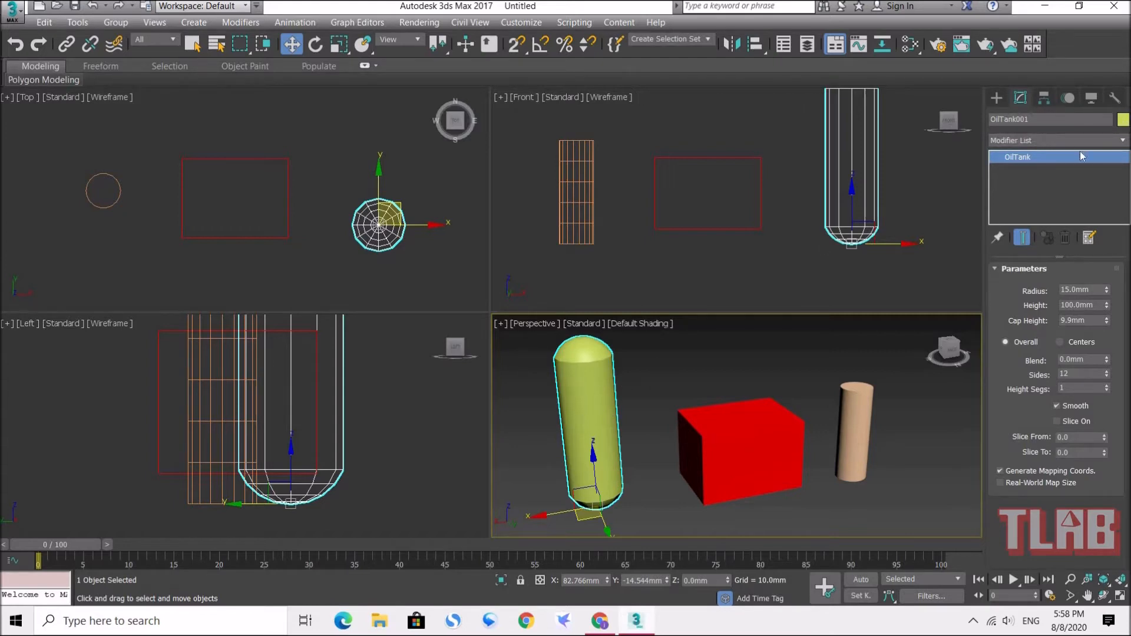
{"action": "left_click", "coordinate": [997, 98]}
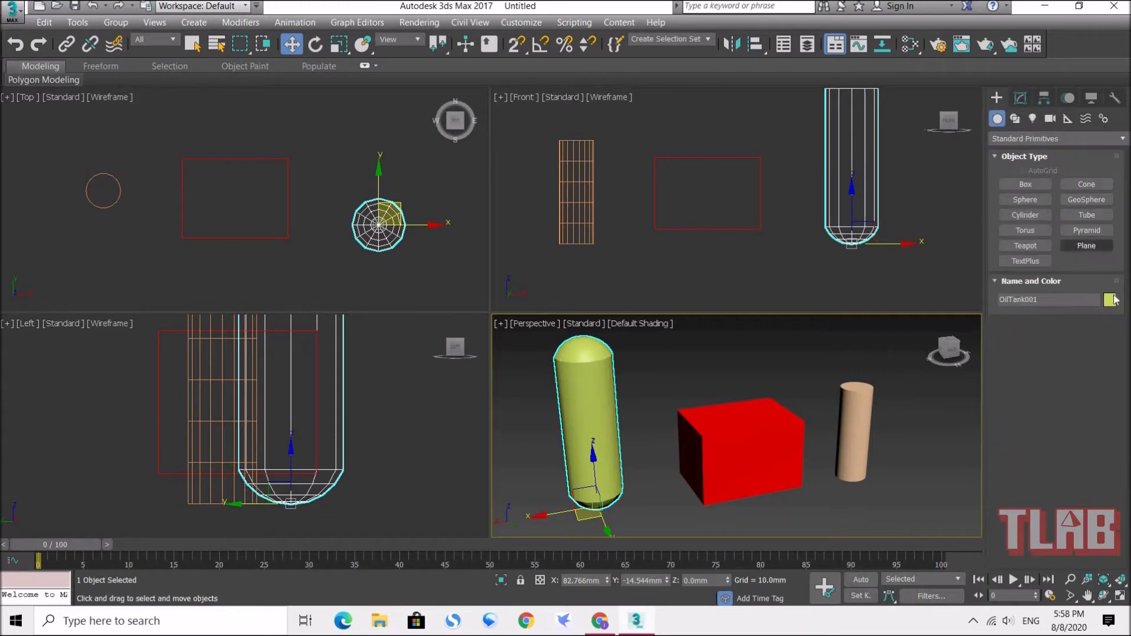
{"action": "left_click", "coordinate": [1020, 99]}
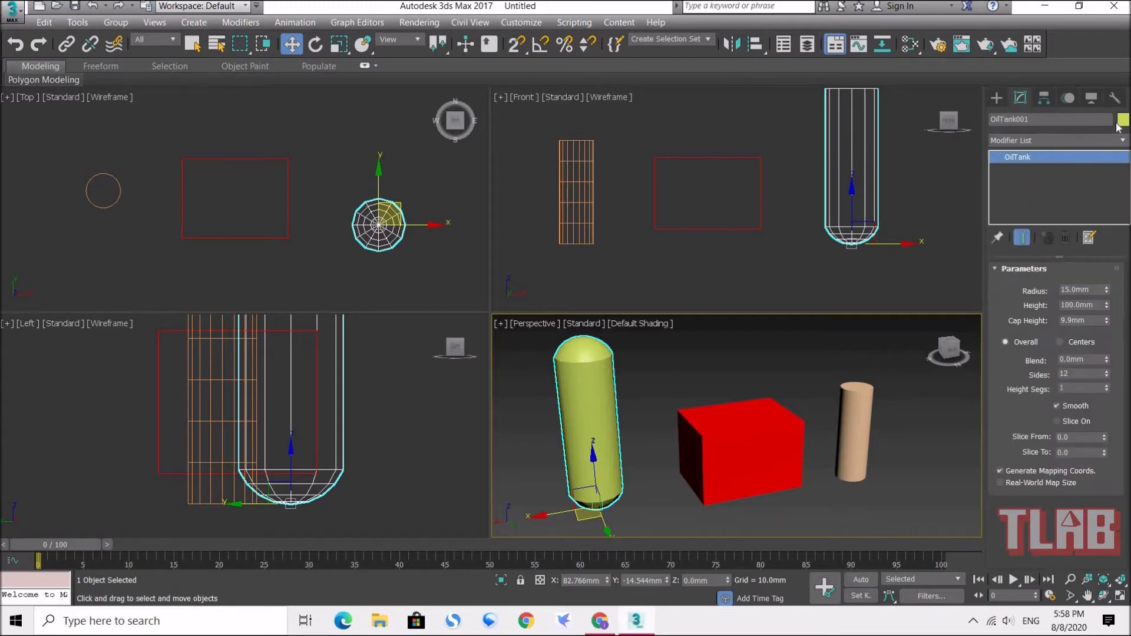
{"action": "left_click", "coordinate": [1123, 119]}
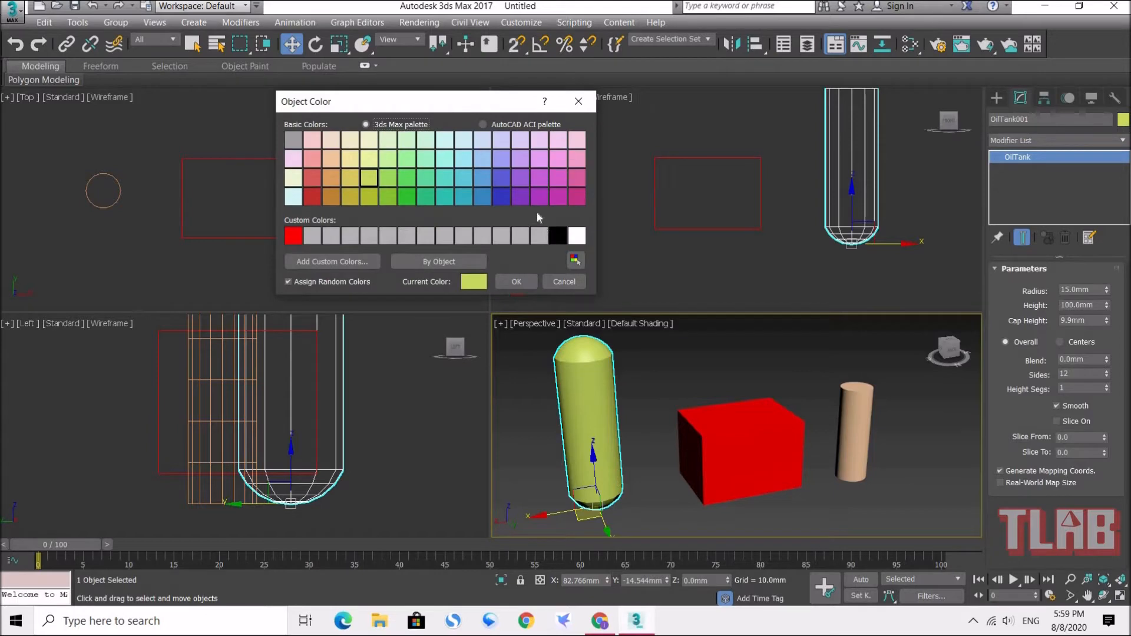
{"action": "left_click", "coordinate": [521, 199]}
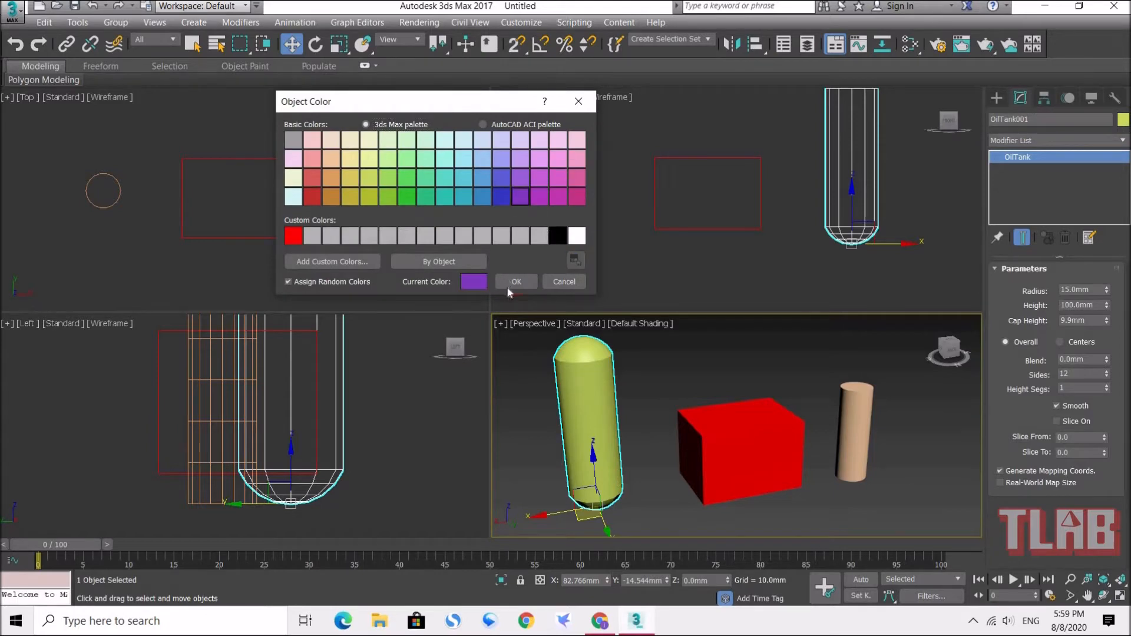
{"action": "left_click", "coordinate": [517, 282]}
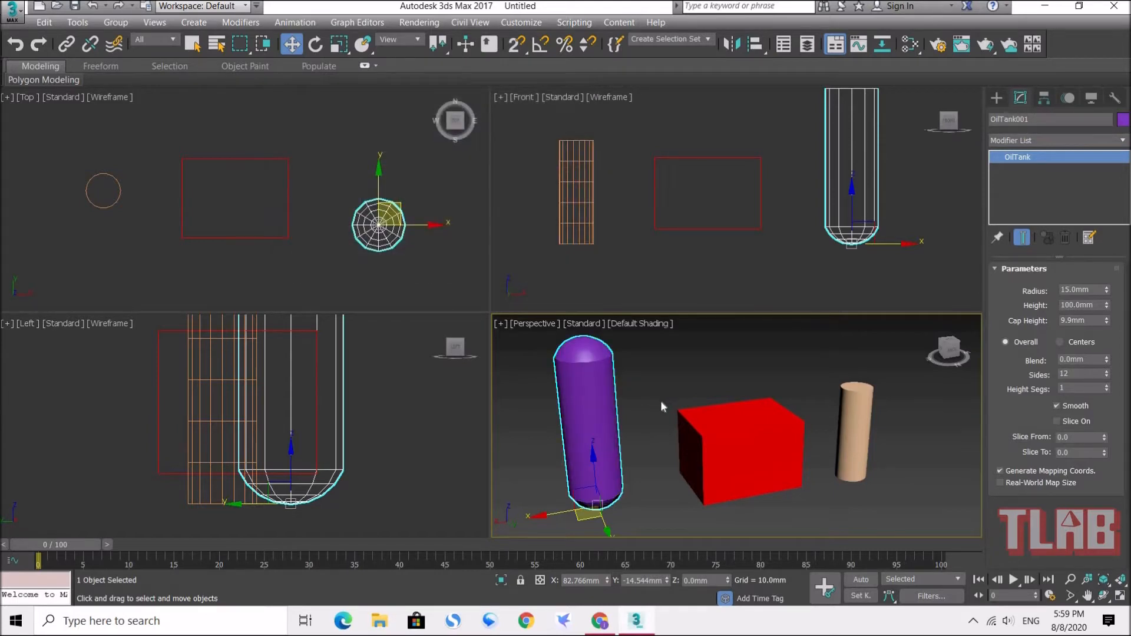
{"action": "left_click", "coordinate": [659, 402]}
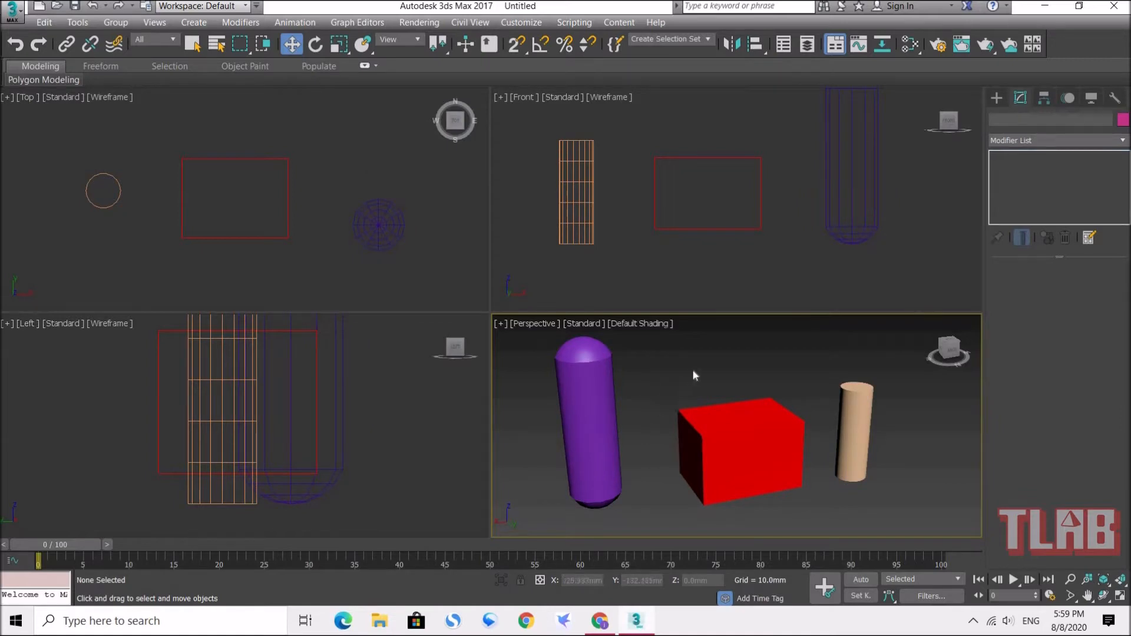
Region-select the box and the cylinder together, set their object color to white, and clear the selection
{"action": "left_click_drag", "start_coordinate": [861, 475], "coordinate": [885, 497]}
{"action": "left_click_drag", "start_coordinate": [723, 354], "coordinate": [783, 451]}
{"action": "left_click_drag", "start_coordinate": [899, 510], "coordinate": [899, 510]}
{"action": "left_click_drag", "start_coordinate": [728, 360], "coordinate": [897, 521]}
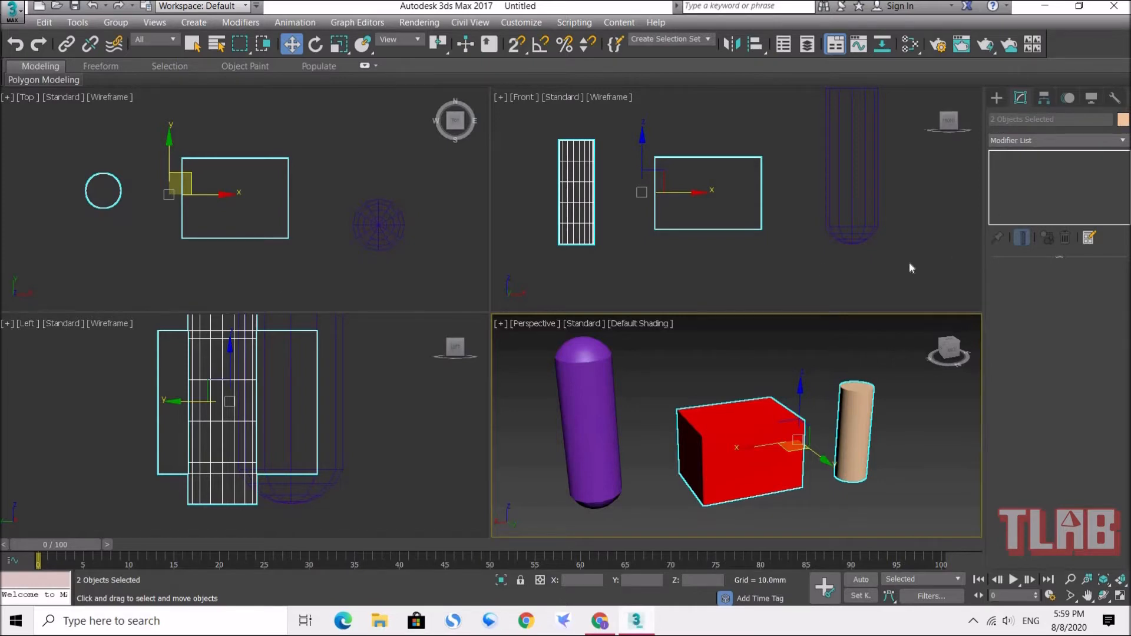
{"action": "left_click", "coordinate": [572, 236]}
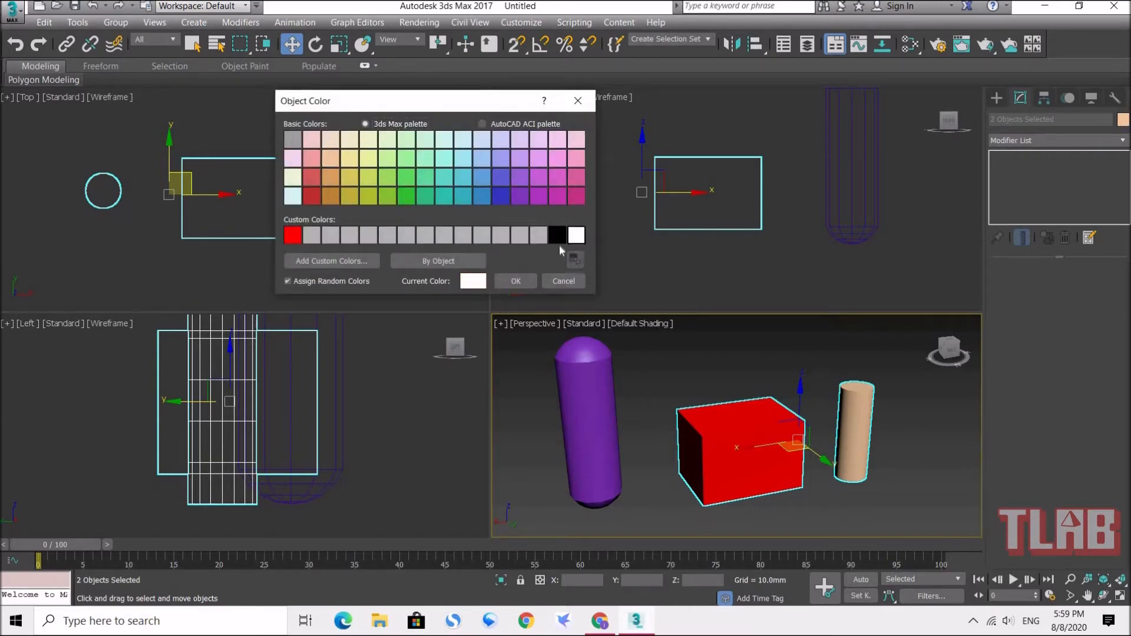
{"action": "left_click", "coordinate": [515, 281]}
{"action": "left_click", "coordinate": [693, 376]}
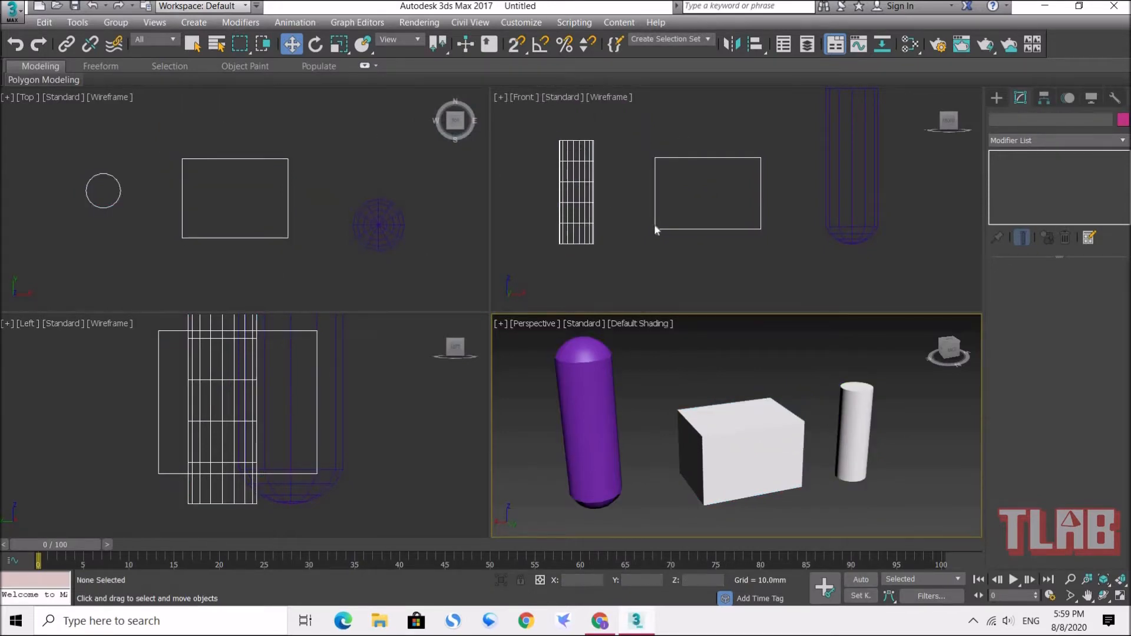
Practise region-selecting the cylinder and box and selecting the oil tank in the Front view, clearing the selection at the end
{"action": "left_click_drag", "start_coordinate": [547, 125], "coordinate": [781, 266]}
{"action": "left_click", "coordinate": [660, 203]}
{"action": "left_click", "coordinate": [836, 207]}
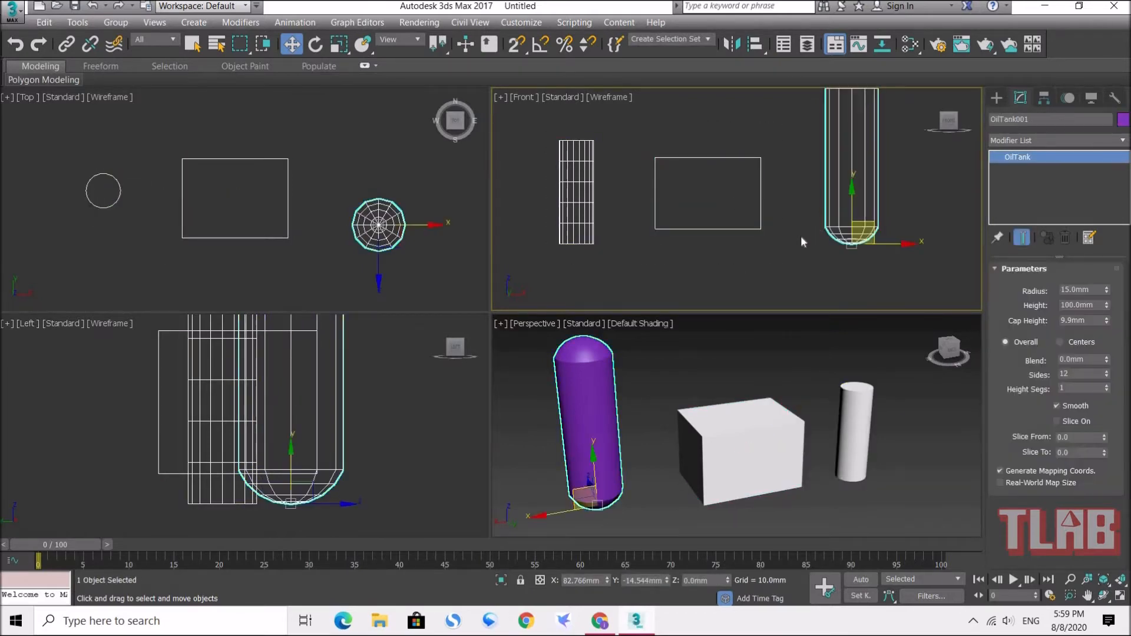
{"action": "left_click", "coordinate": [793, 224]}
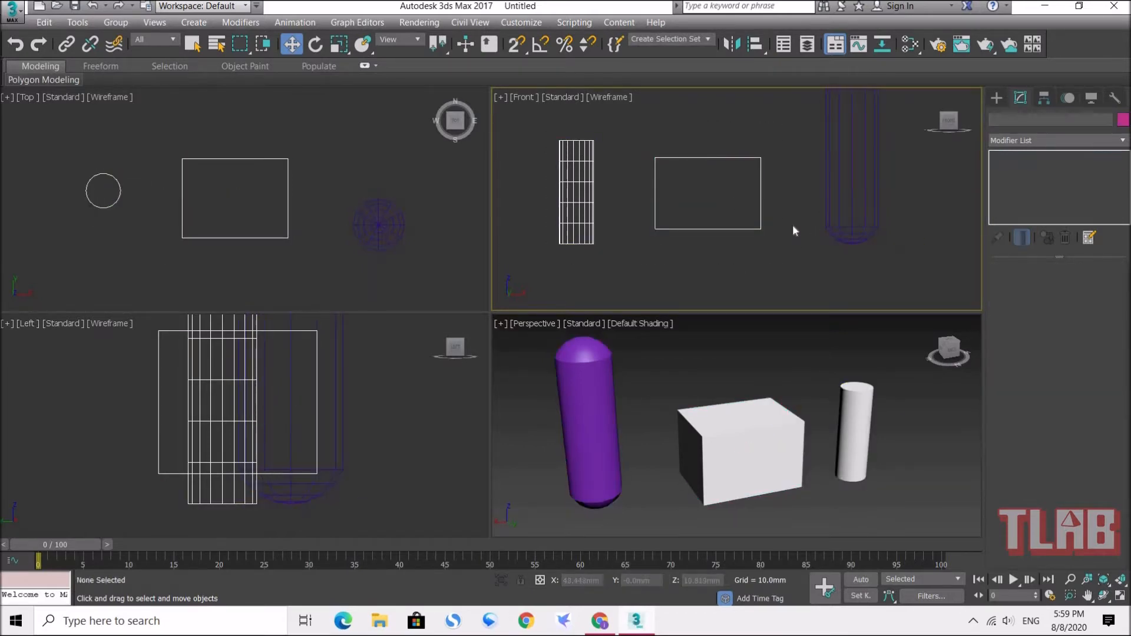
Select the white cylinder in the Front view and change its object color to bright purple from the basic palette
{"action": "left_click", "coordinate": [583, 179]}
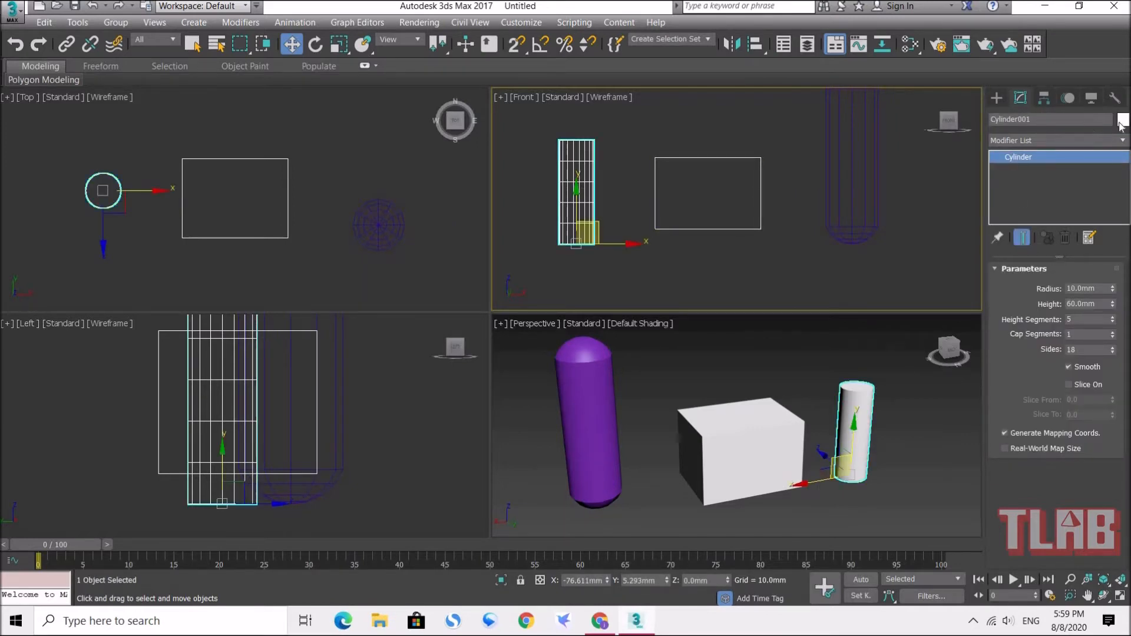
{"action": "left_click", "coordinate": [1122, 120]}
{"action": "left_click", "coordinate": [539, 175]}
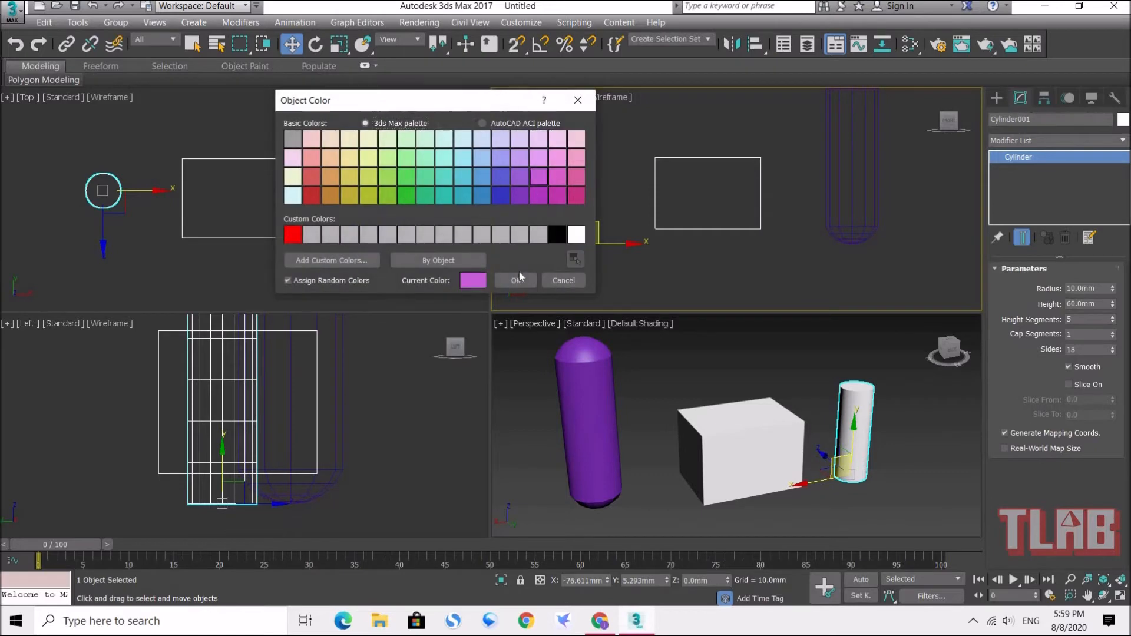
{"action": "left_click", "coordinate": [513, 278]}
Change the cylinder's object color to dark red, deselect it, and pick the white box in the Perspective view
{"action": "left_click", "coordinate": [1122, 120]}
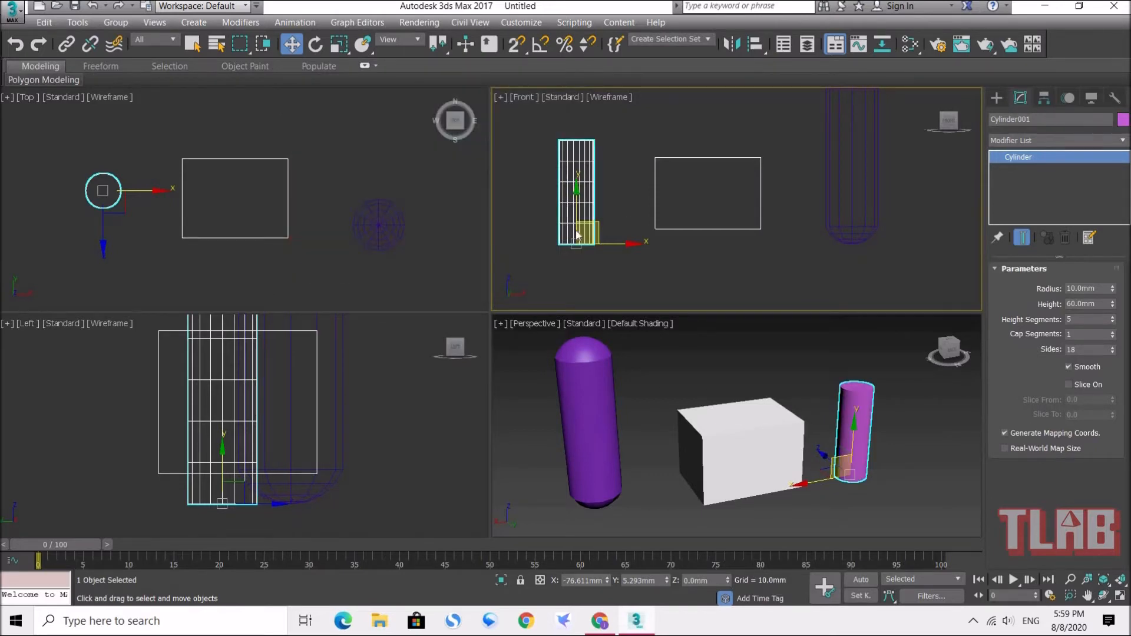
{"action": "left_click", "coordinate": [292, 235]}
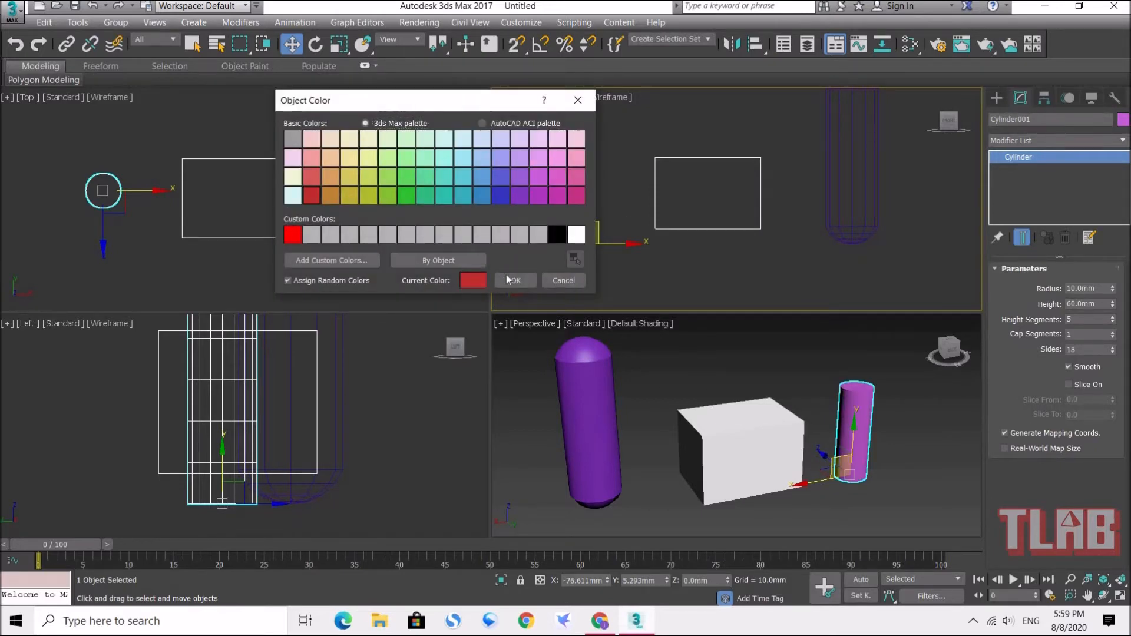
{"action": "left_click", "coordinate": [516, 280]}
{"action": "left_click", "coordinate": [766, 376]}
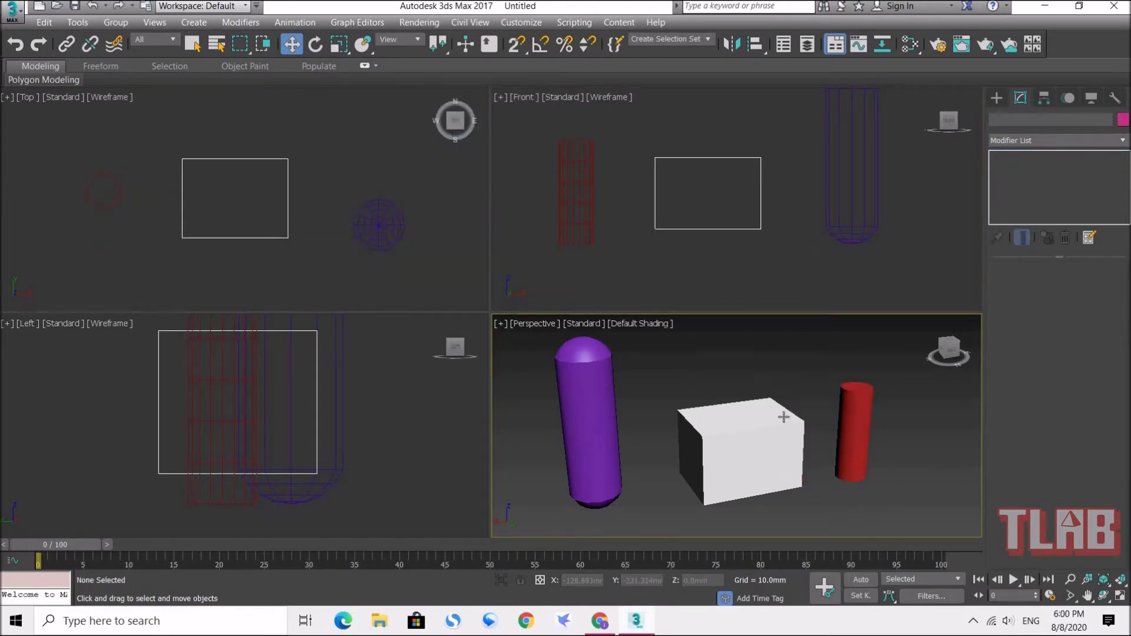
{"action": "left_click", "coordinate": [772, 430]}
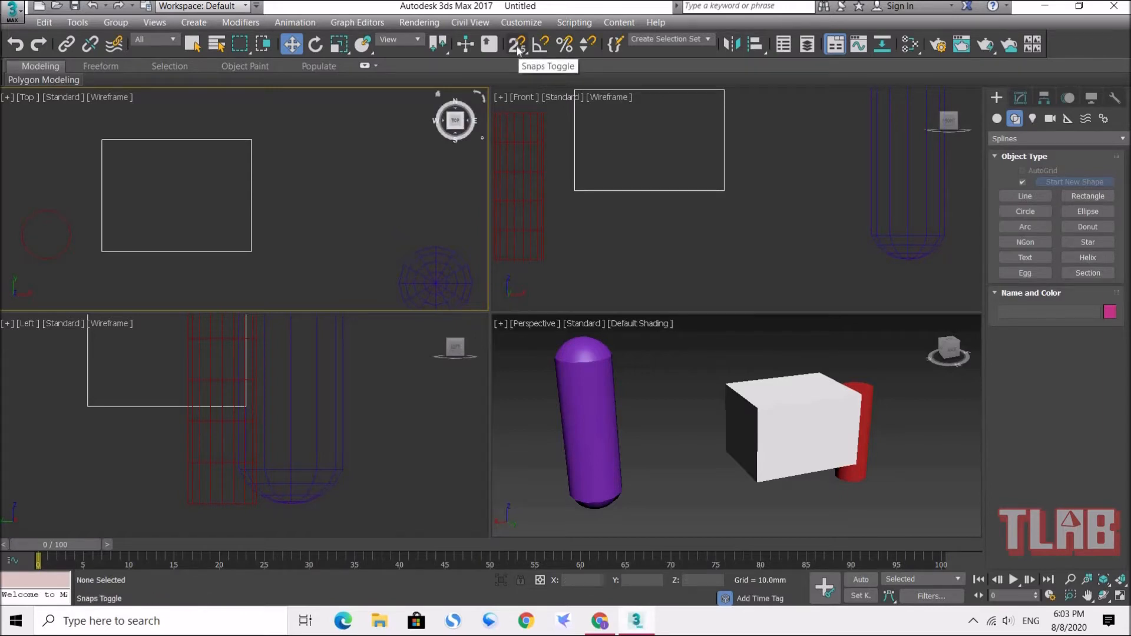
Turn on 2.5D snapping, switch to 3D snapping, and return to 2.5D snapping
{"action": "left_click_drag", "start_coordinate": [518, 50], "coordinate": [522, 90]}
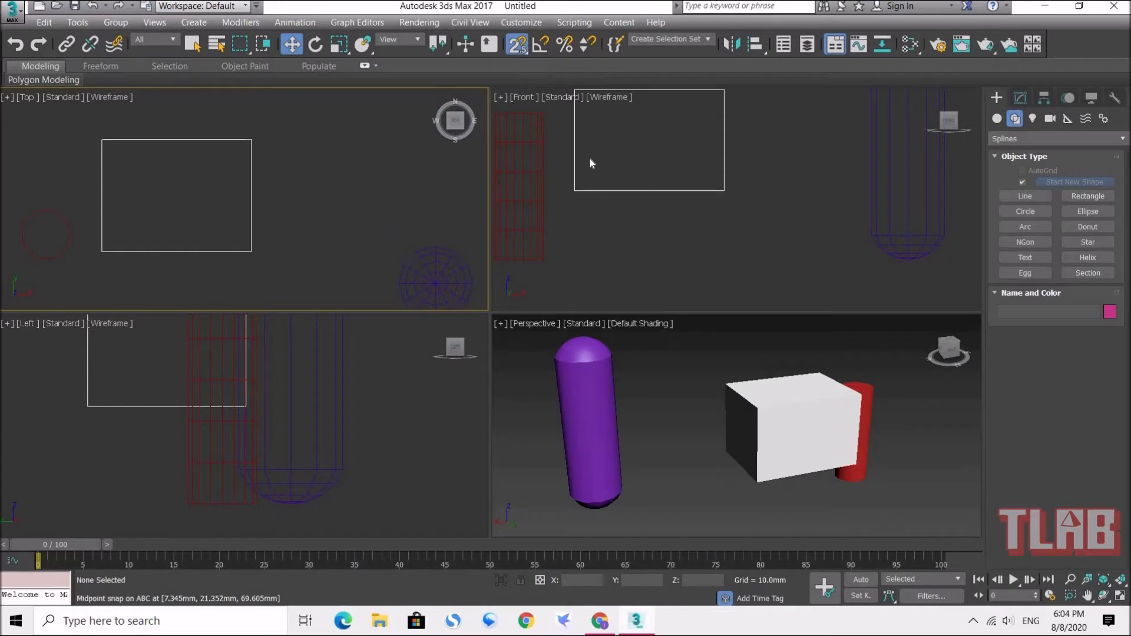
{"action": "left_click_drag", "start_coordinate": [517, 44], "coordinate": [523, 115]}
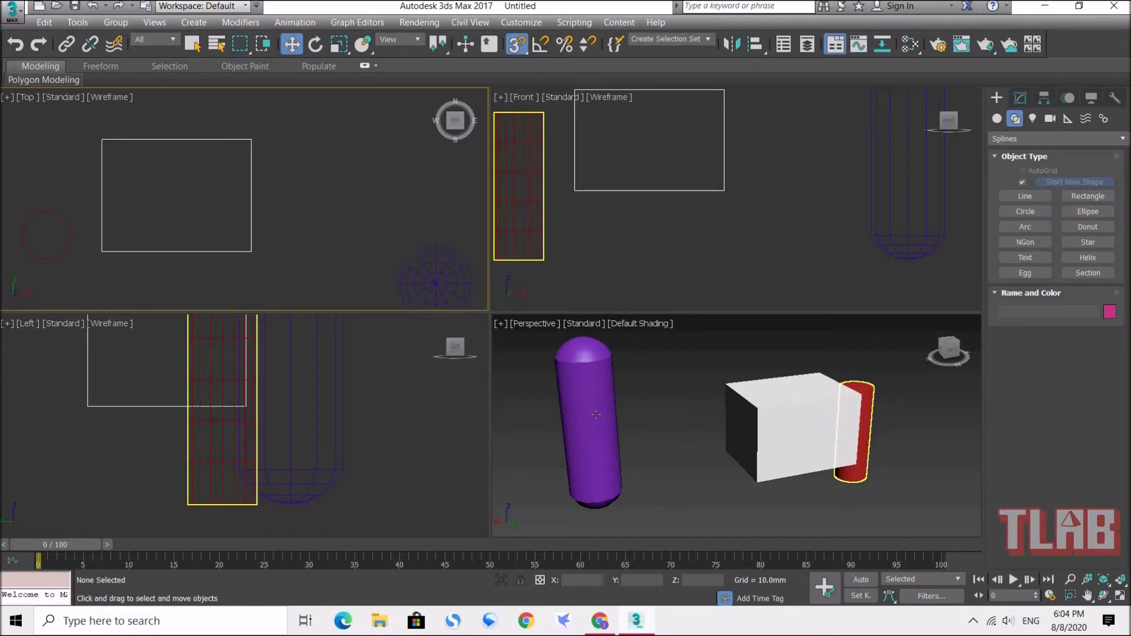
{"action": "left_click_drag", "start_coordinate": [516, 45], "coordinate": [521, 95]}
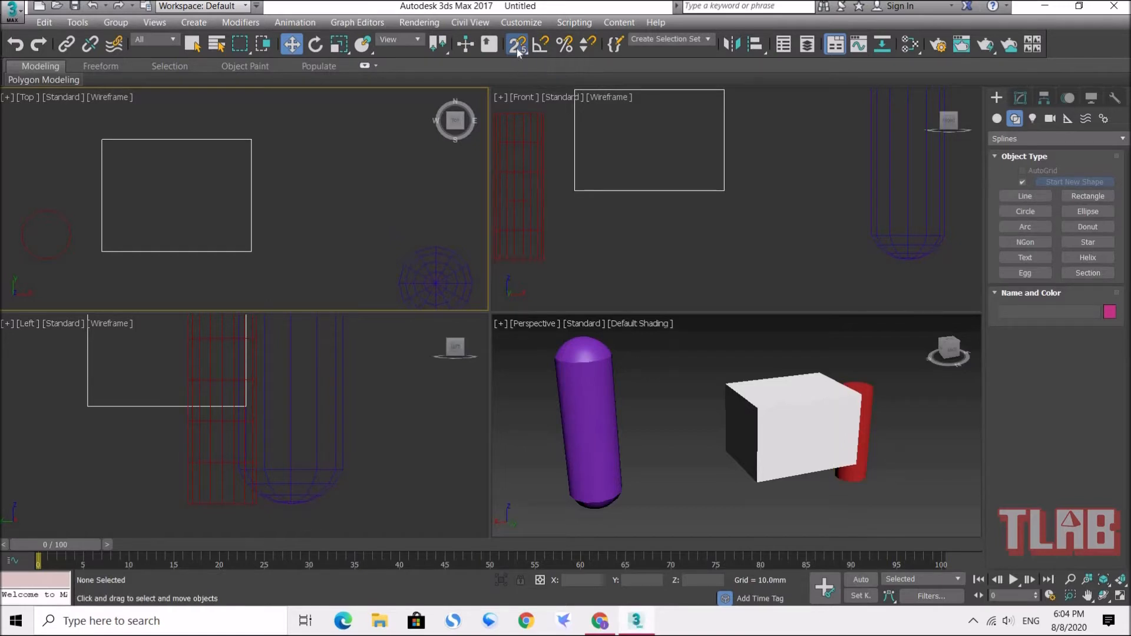
Examine the snap types in the Grid and Snap Settings, including Vertex and Grid Points, and close the settings
{"action": "right_click", "coordinate": [517, 49]}
{"action": "left_click_drag", "start_coordinate": [362, 162], "coordinate": [293, 136]}
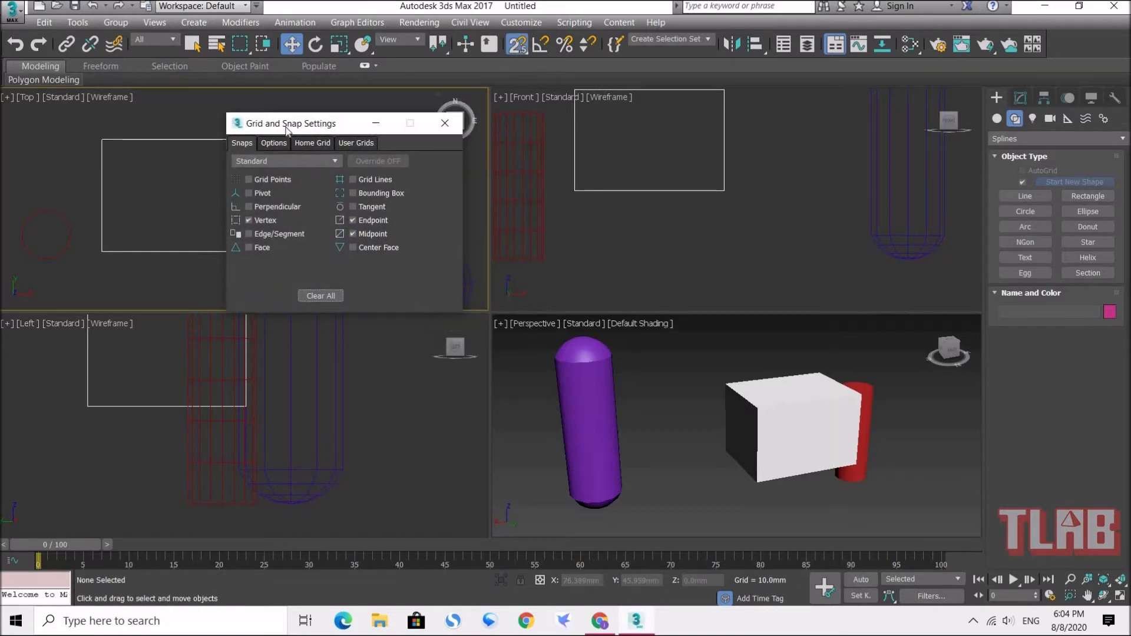
{"action": "left_click", "coordinate": [248, 220]}
{"action": "left_click", "coordinate": [249, 180]}
{"action": "left_click", "coordinate": [263, 221]}
{"action": "left_click", "coordinate": [445, 124]}
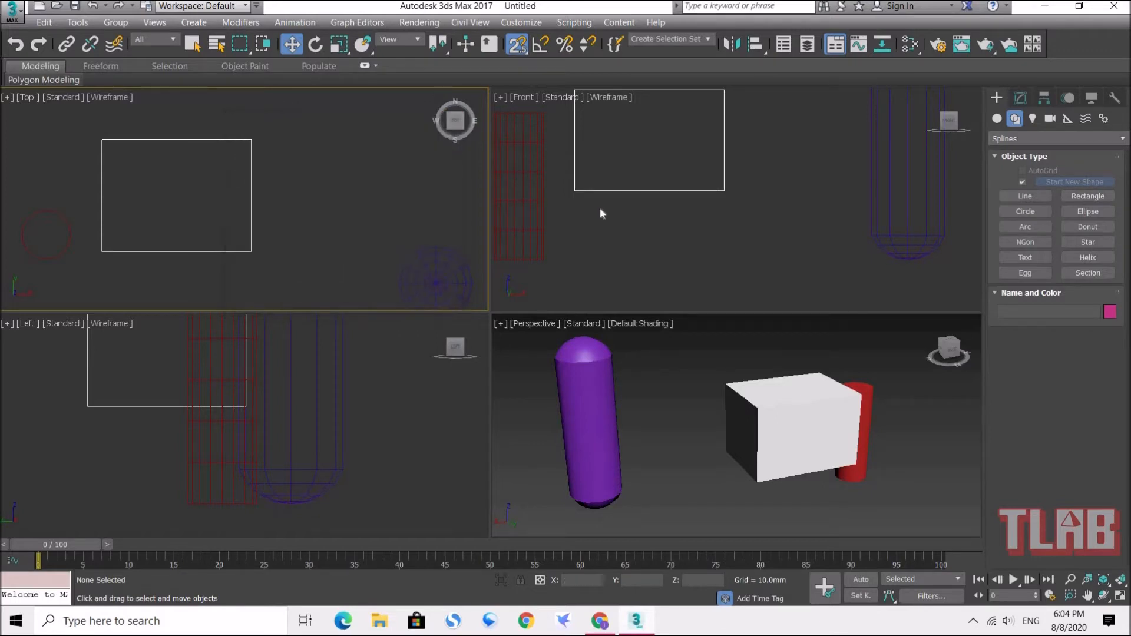
Create a box between the white box and the oil tank in the Top view, about 30 mm long, 29 mm wide and 47 mm high
{"action": "left_click", "coordinate": [519, 51]}
{"action": "scroll", "coordinate": [250, 196], "scroll_direction": "down", "scroll_amount": 3}
{"action": "scroll", "coordinate": [312, 213], "scroll_direction": "up", "scroll_amount": 2}
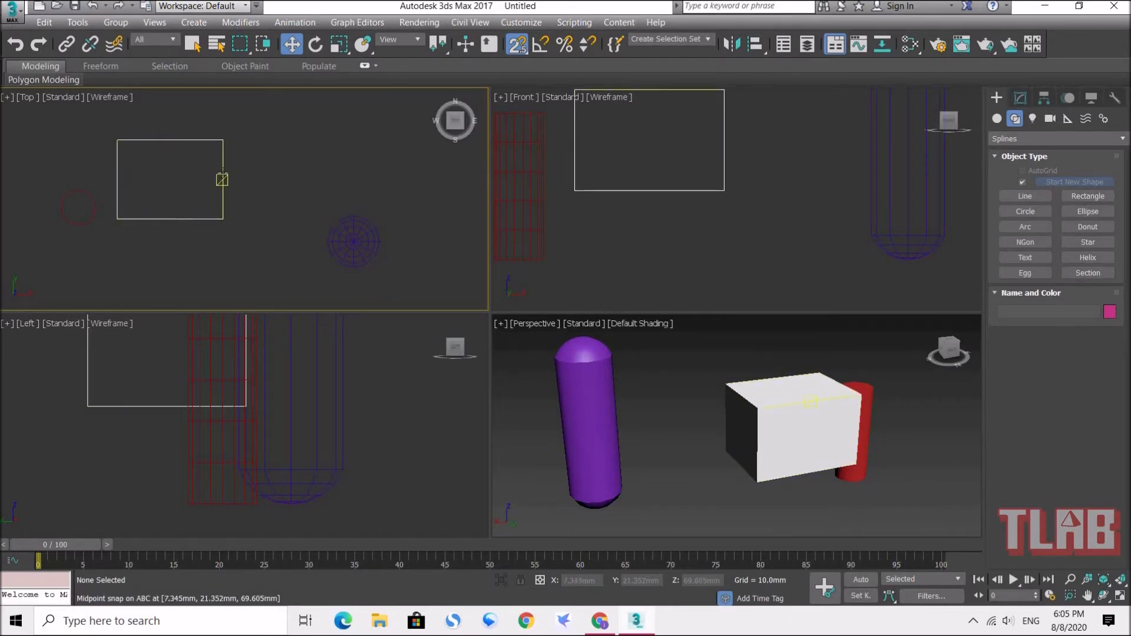
{"action": "middle_click_drag", "start_coordinate": [162, 202], "coordinate": [250, 197]}
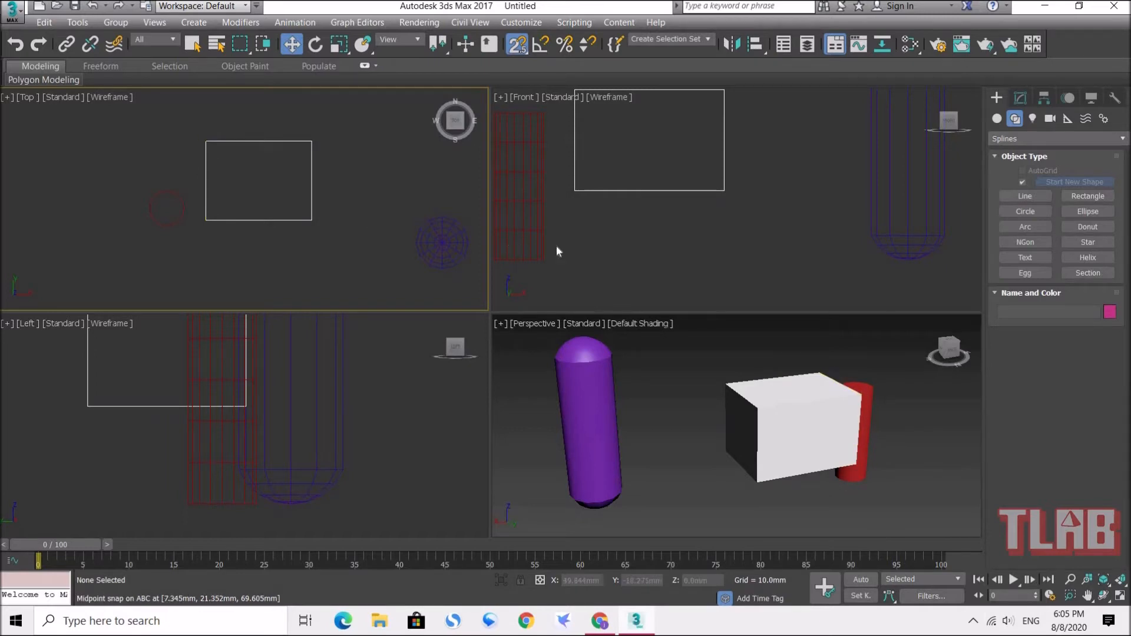
{"action": "left_click", "coordinate": [996, 119]}
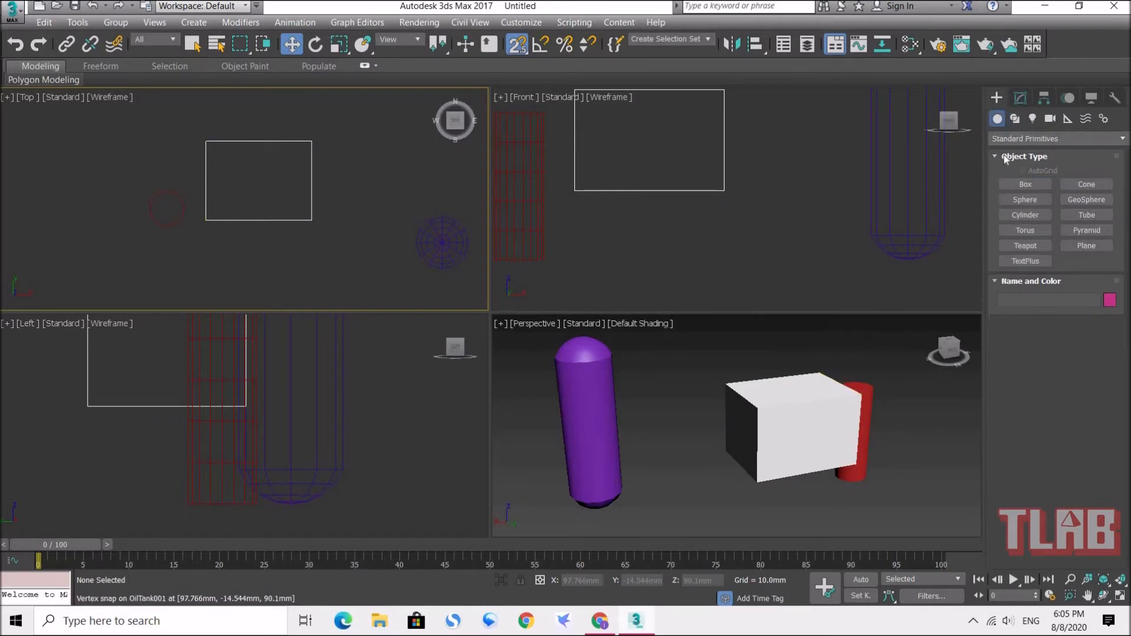
{"action": "left_click", "coordinate": [1026, 184]}
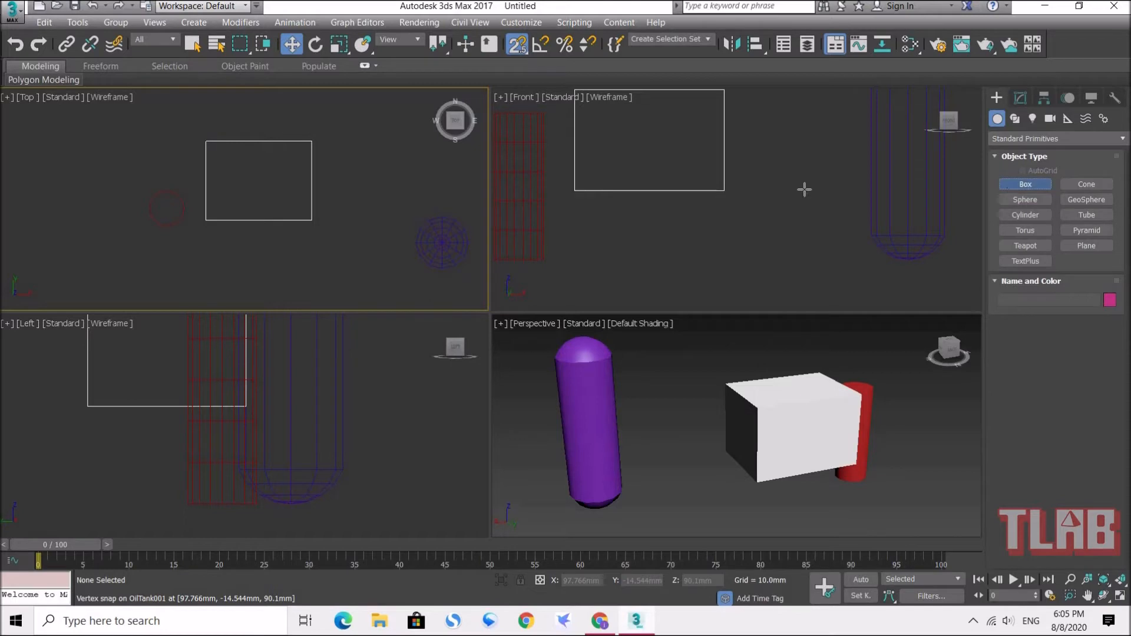
{"action": "left_click_drag", "start_coordinate": [346, 189], "coordinate": [397, 243]}
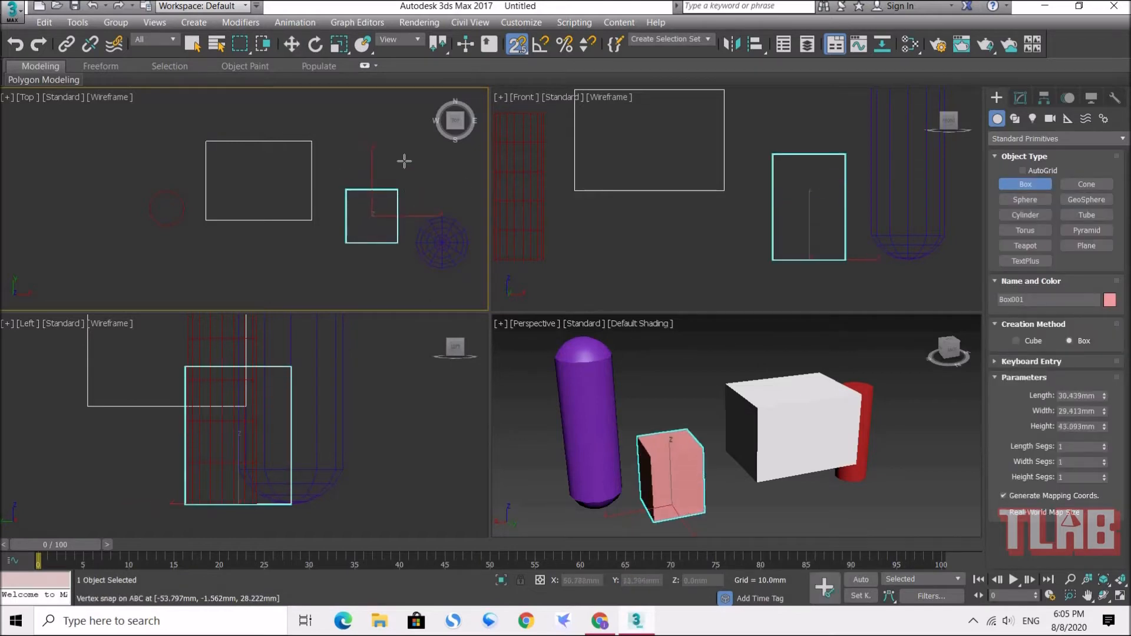
{"action": "left_click", "coordinate": [359, 167]}
Create a thin box above the white box in the Top view, about 9 mm long, 80 mm wide and 11 mm high, and activate Move
{"action": "left_click_drag", "start_coordinate": [232, 106], "coordinate": [370, 124]}
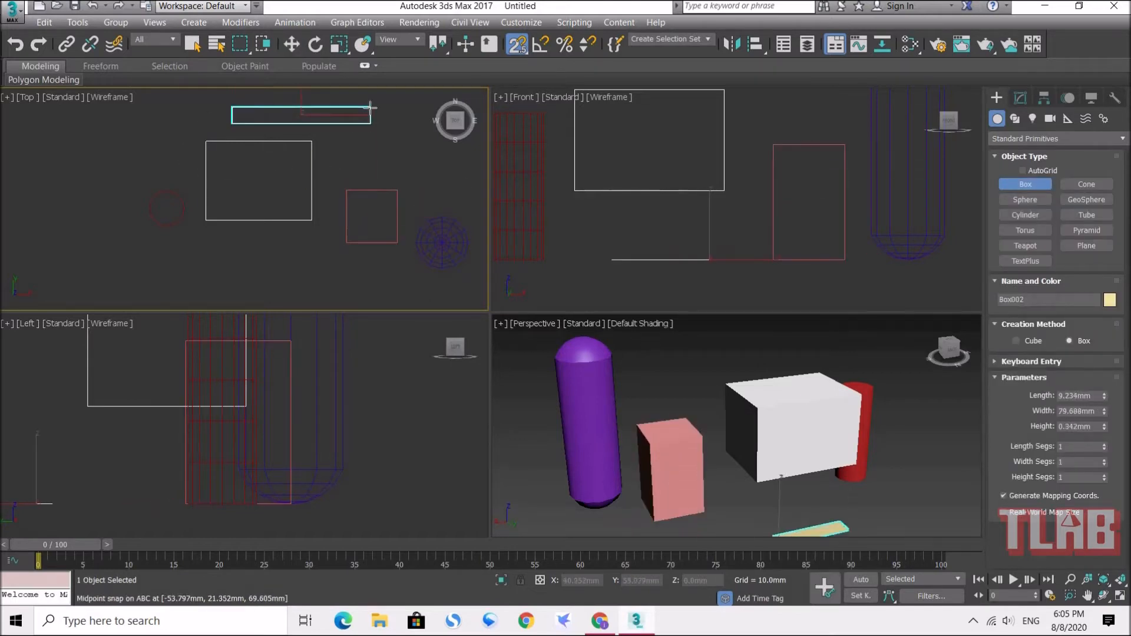
{"action": "left_click", "coordinate": [371, 106]}
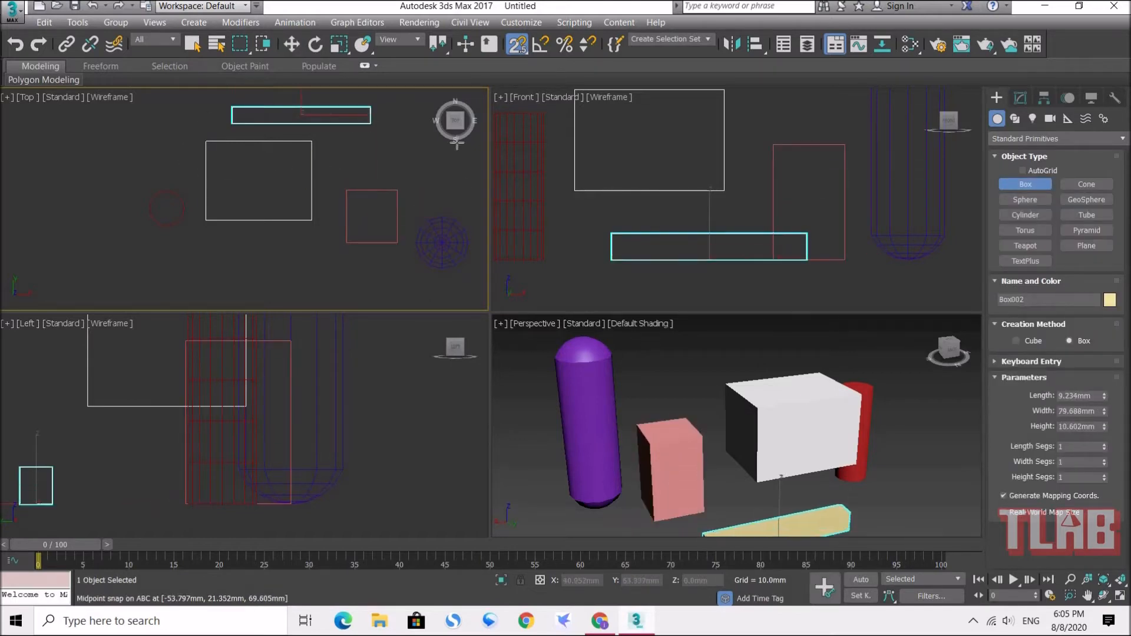
{"action": "left_click", "coordinate": [291, 44]}
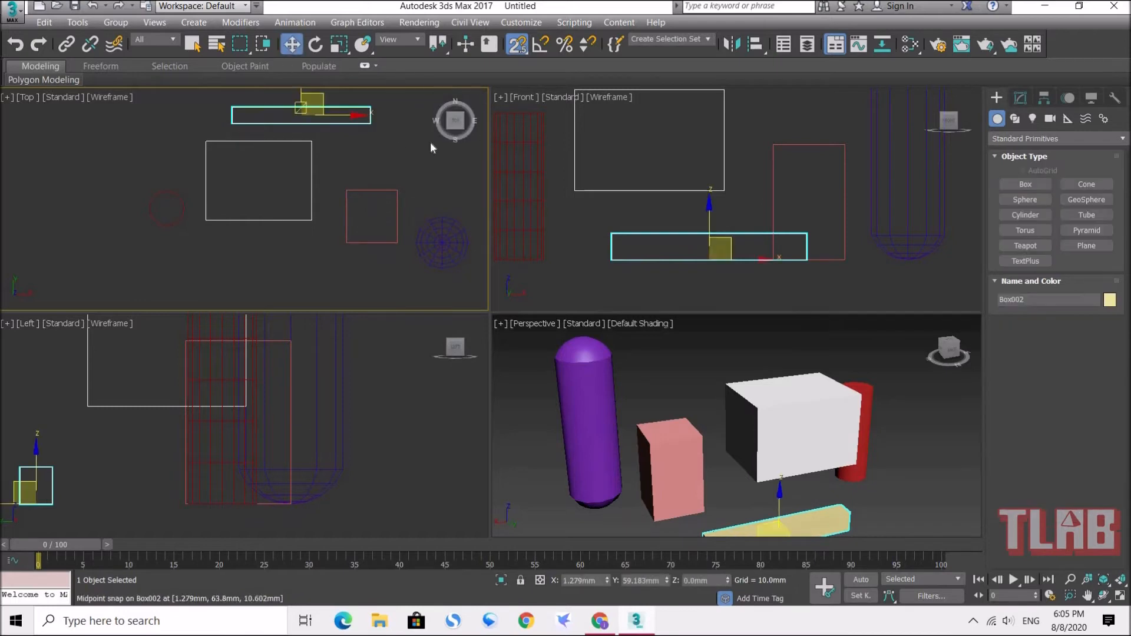
Practise switching 2.5D snapping off and on again, leaving it enabled
{"action": "left_click", "coordinate": [521, 48]}
{"action": "middle_click_drag", "start_coordinate": [369, 203], "coordinate": [345, 224]}
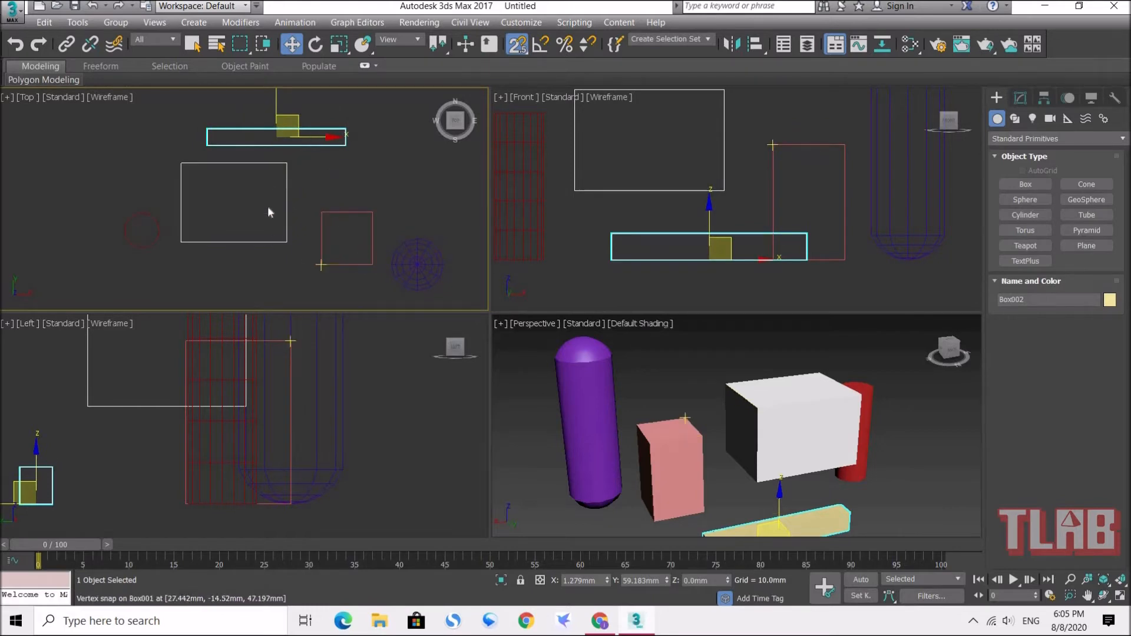
{"action": "left_click", "coordinate": [518, 50]}
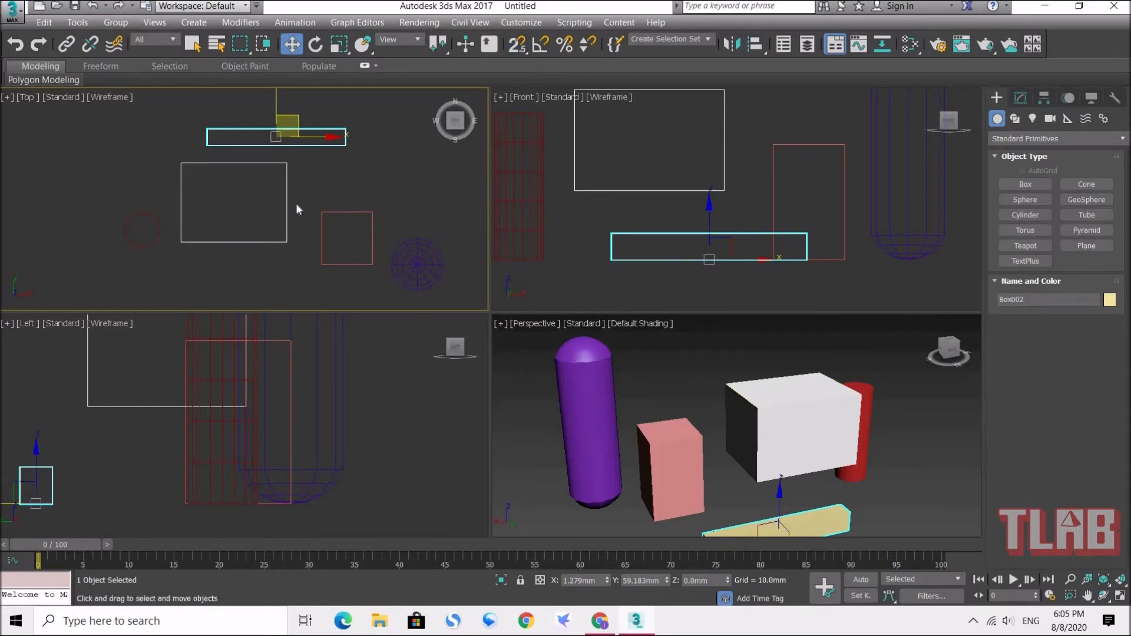
{"action": "key", "text": "s"}
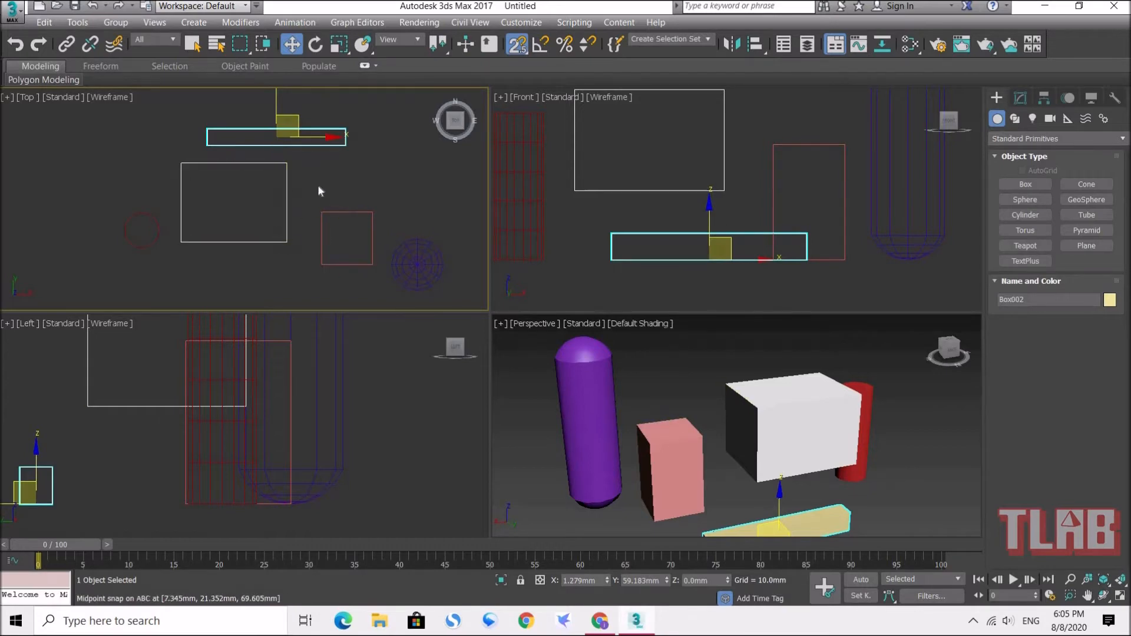
Enlarge the Top view and move the white box, snapping its lower-right corner onto the pink box's lower-left corner
{"action": "scroll", "coordinate": [307, 234], "scroll_direction": "up", "scroll_amount": 3}
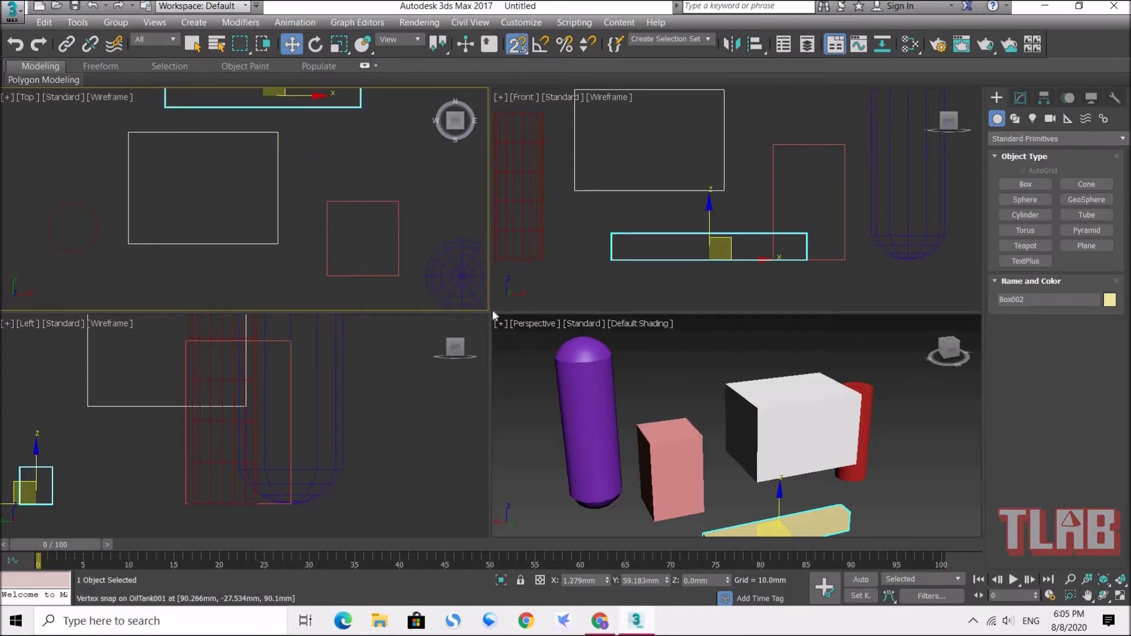
{"action": "left_click_drag", "start_coordinate": [489, 310], "coordinate": [938, 497]}
{"action": "middle_click_drag", "start_coordinate": [424, 308], "coordinate": [405, 328]}
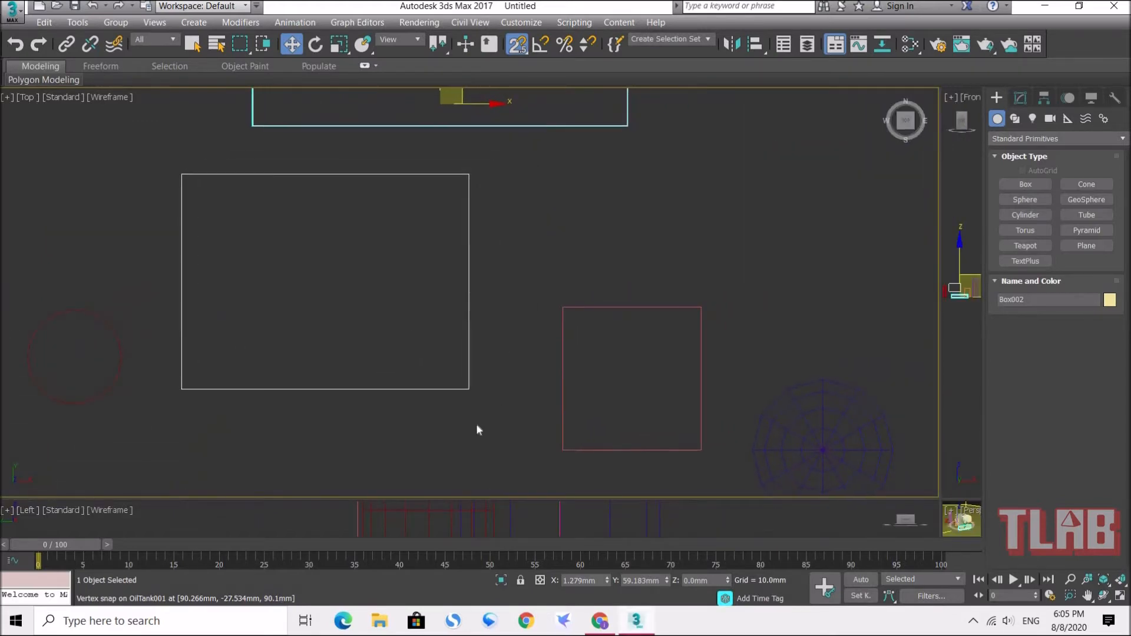
{"action": "left_click", "coordinate": [468, 387]}
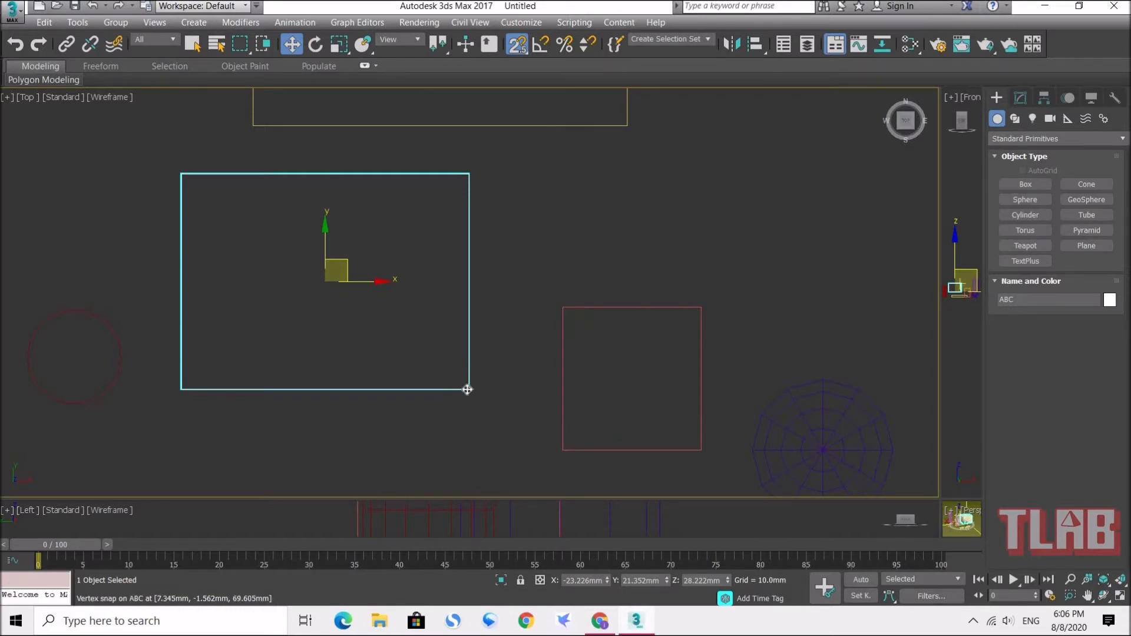
{"action": "mouse_move", "coordinate": [467, 389]}
{"action": "left_mouse_down"}
{"action": "mouse_move", "coordinate": [507, 427]}
{"action": "mouse_move", "coordinate": [470, 397]}
{"action": "mouse_move", "coordinate": [557, 446]}
{"action": "mouse_move", "coordinate": [547, 443]}
{"action": "left_mouse_up"}
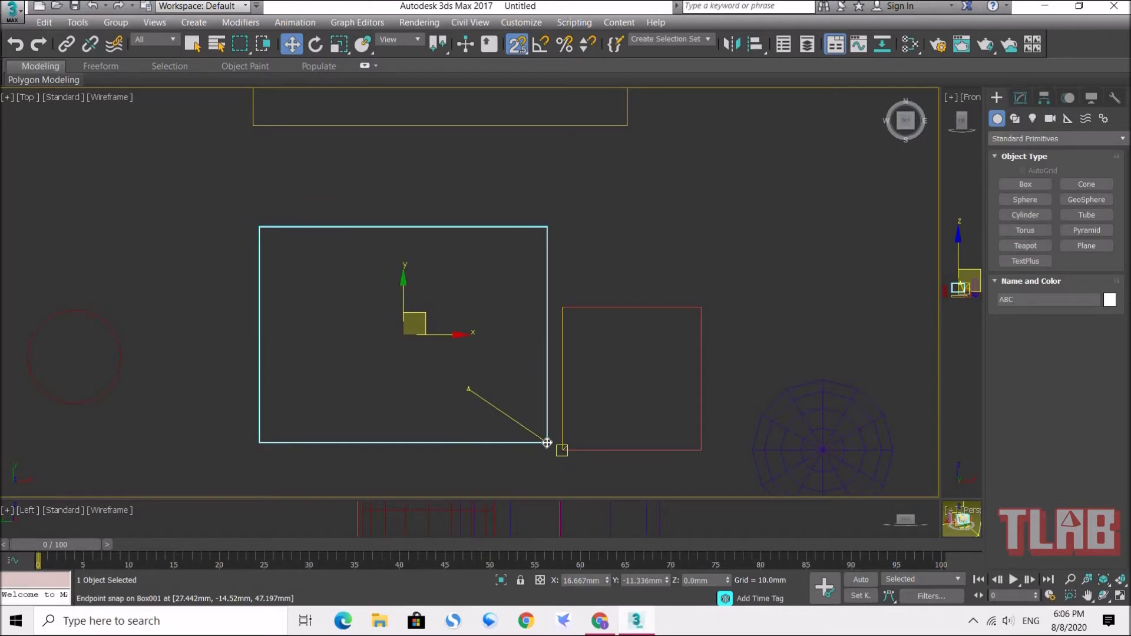
{"action": "left_click_drag", "start_coordinate": [547, 443], "coordinate": [562, 450]}
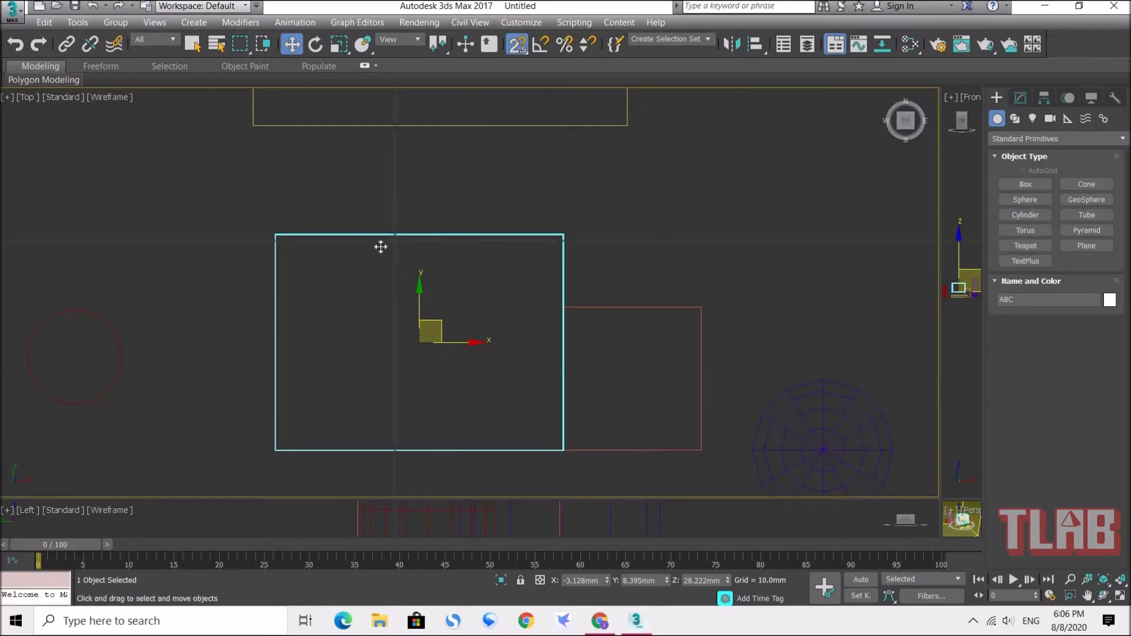
Enlarge the Front view, snap the white box's bottom midpoint onto the pink box's top midpoint, and clear the selection
{"action": "key", "text": "alt+w"}
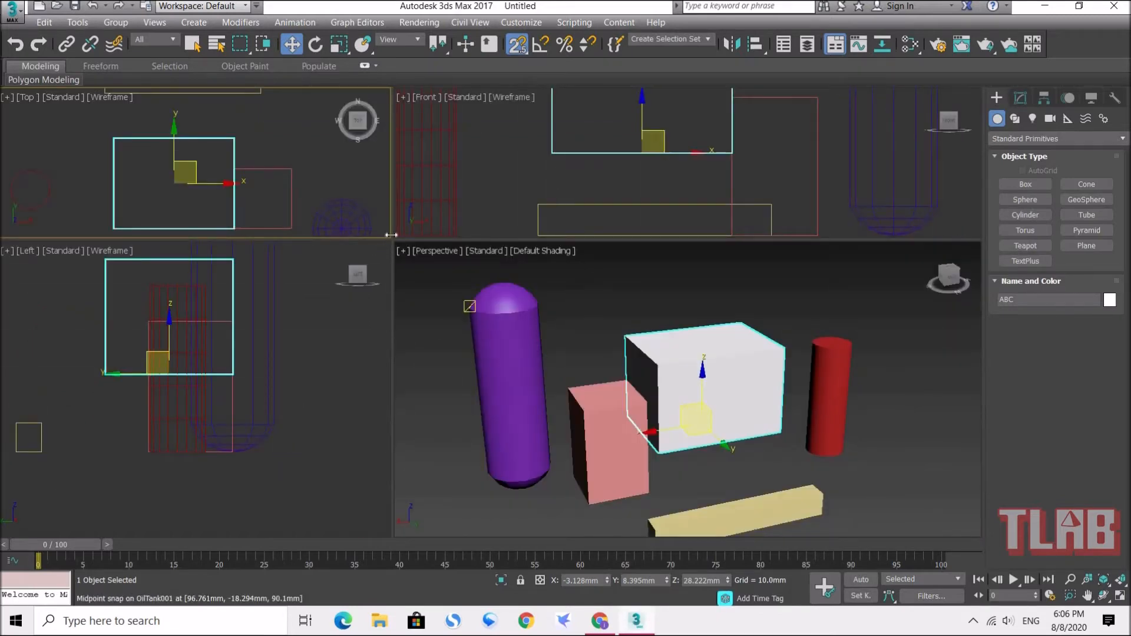
{"action": "left_click_drag", "start_coordinate": [392, 236], "coordinate": [120, 446]}
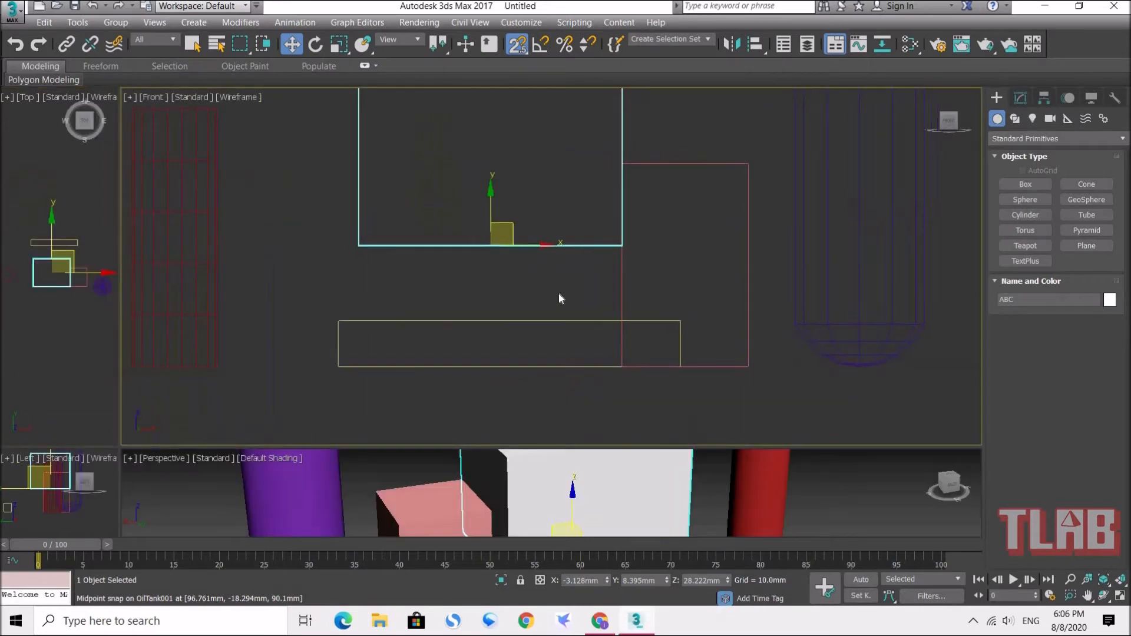
{"action": "scroll", "coordinate": [572, 257], "scroll_direction": "up", "scroll_amount": 4}
{"action": "middle_click_drag", "start_coordinate": [616, 206], "coordinate": [564, 234]}
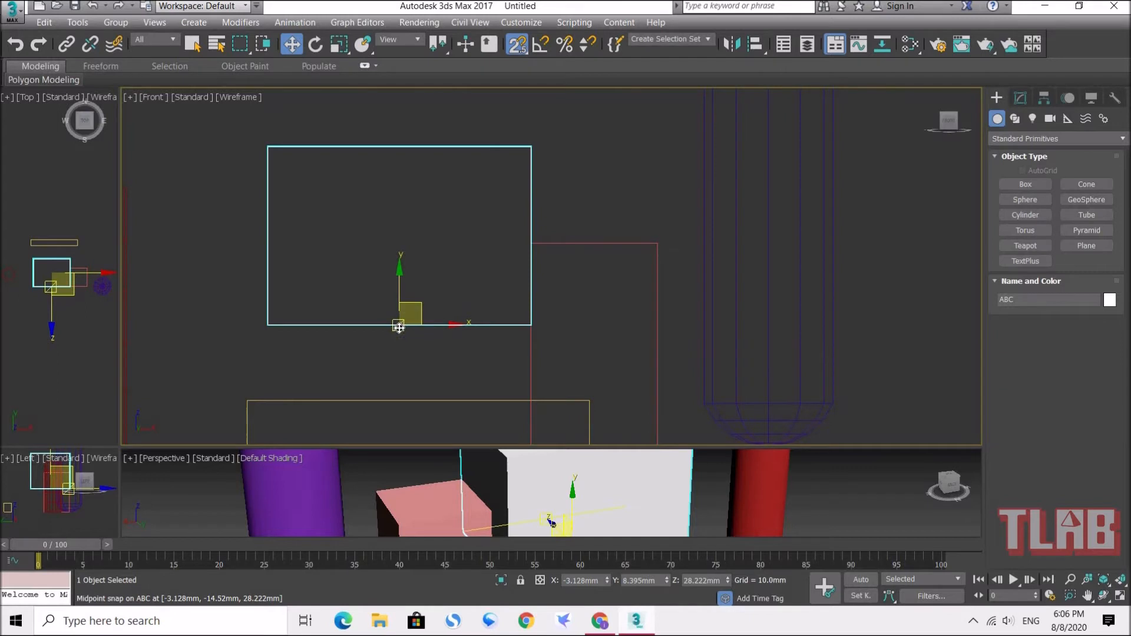
{"action": "left_click_drag", "start_coordinate": [399, 324], "coordinate": [595, 244]}
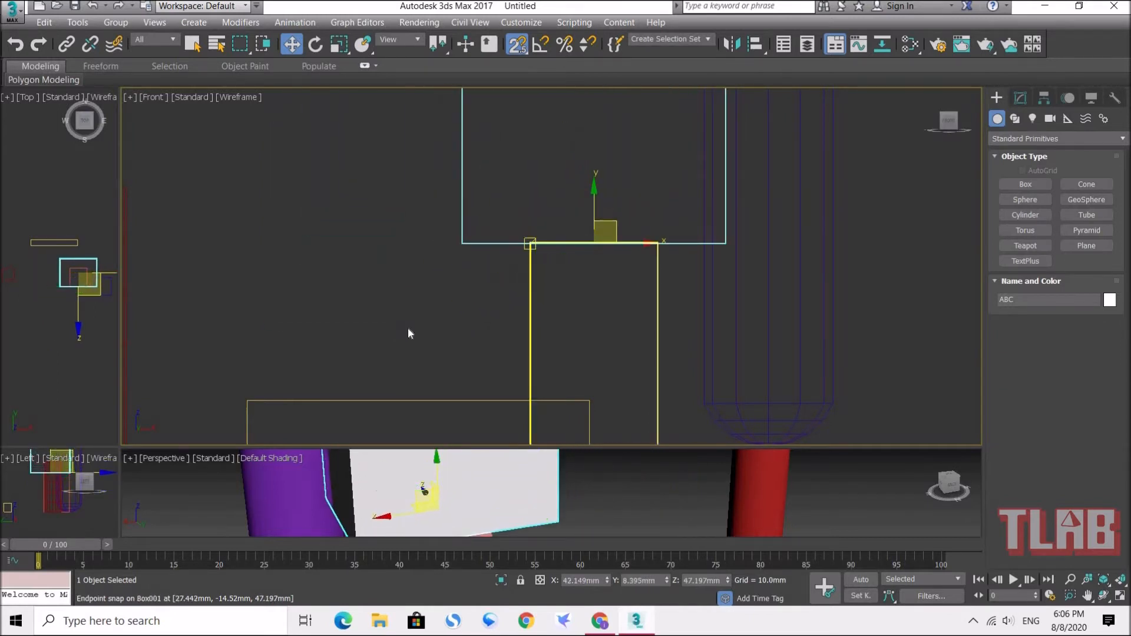
{"action": "left_click", "coordinate": [431, 301]}
Frame all objects in the Front view and enlarge the Perspective view to inspect the white box stacked on the pink box
{"action": "key", "text": "z"}
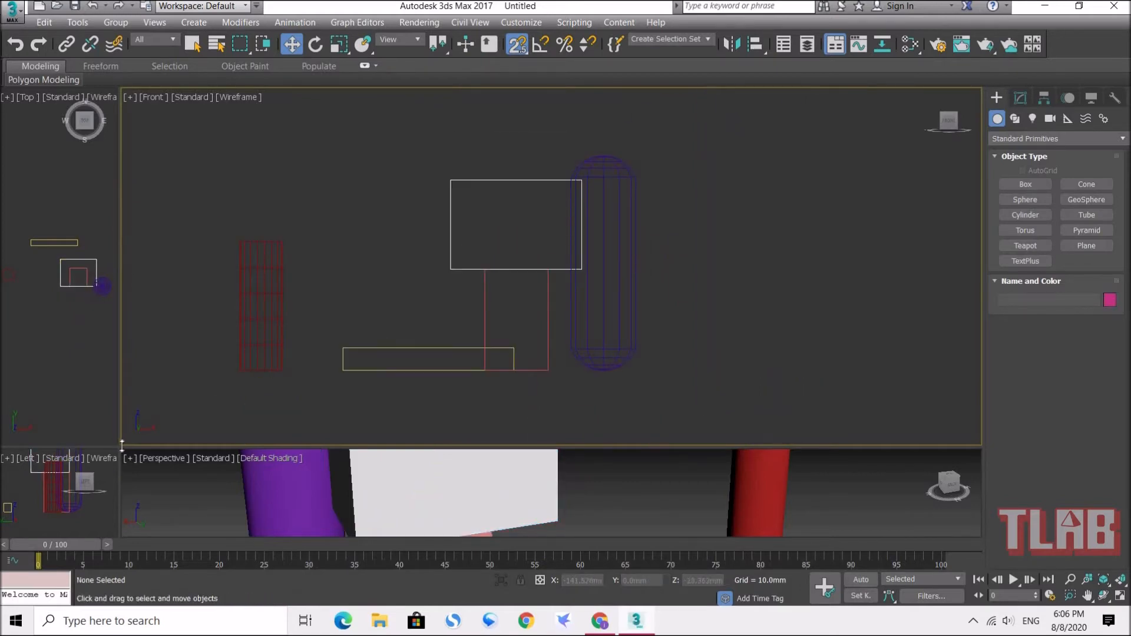
{"action": "left_click_drag", "start_coordinate": [120, 446], "coordinate": [135, 152]}
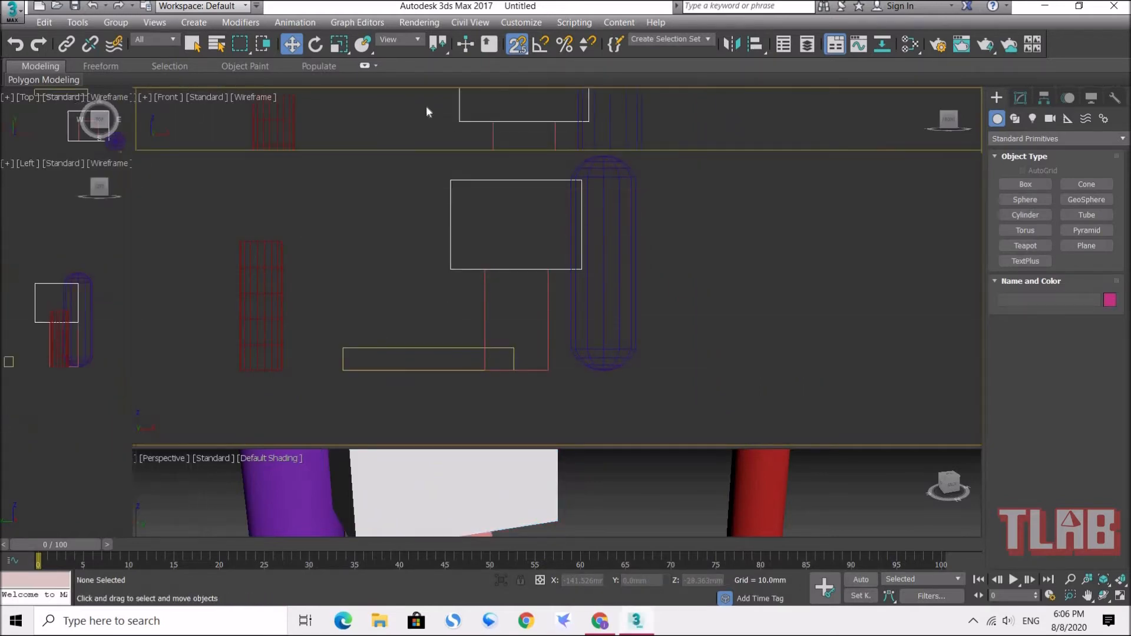
{"action": "left_click", "coordinate": [517, 52]}
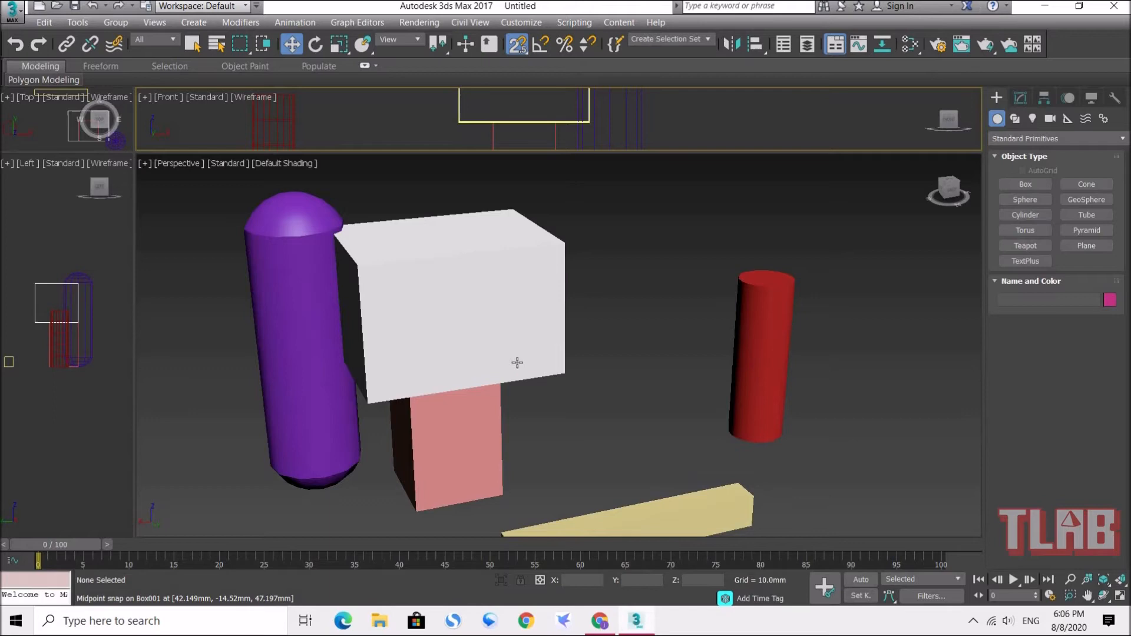
{"action": "left_click", "coordinate": [643, 348]}
{"action": "middle_click_drag", "start_coordinate": [643, 344], "coordinate": [675, 277]}
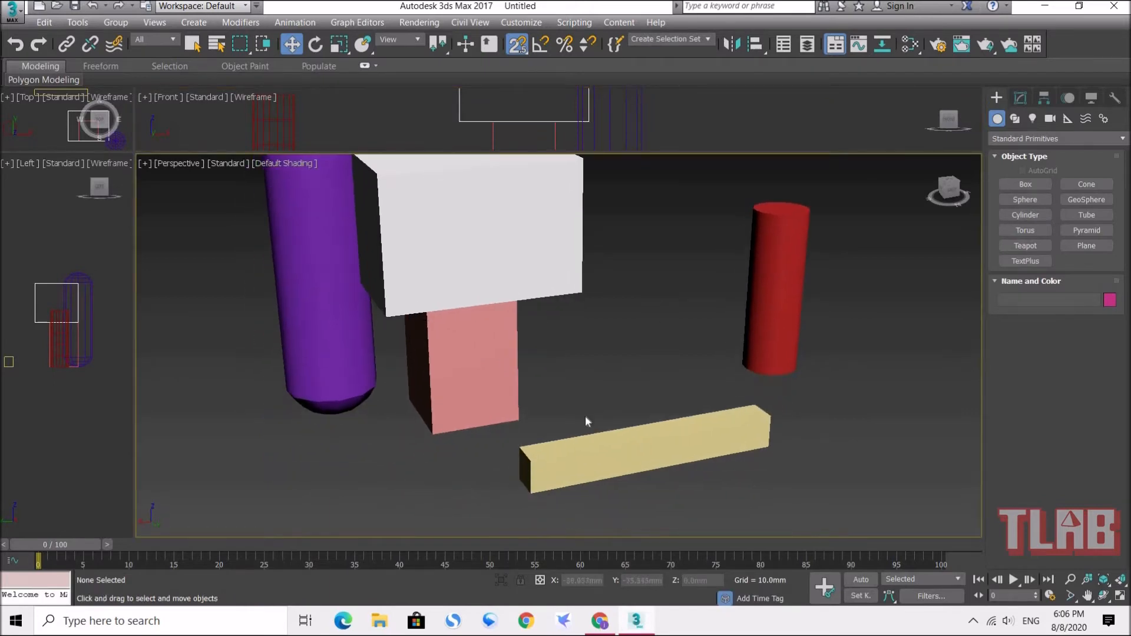
Try to snap the yellow box's near corner onto the white box's lower corner in the Perspective view using 2.5D snapping
{"action": "middle_click_drag", "start_coordinate": [597, 429], "coordinate": [614, 428], "text": "alt"}
{"action": "middle_click_drag", "start_coordinate": [777, 376], "coordinate": [486, 410]}
{"action": "middle_click_drag", "start_coordinate": [608, 434], "coordinate": [643, 406]}
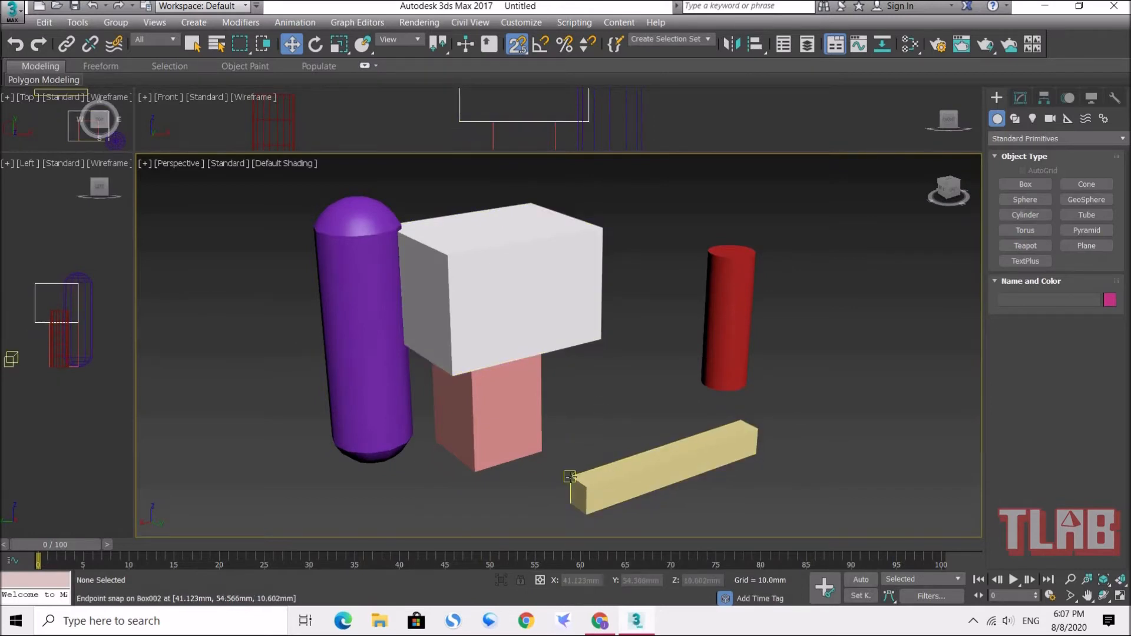
{"action": "left_click_drag", "start_coordinate": [570, 477], "coordinate": [601, 341]}
{"action": "middle_click_drag", "start_coordinate": [658, 379], "coordinate": [630, 452], "text": "alt"}
{"action": "middle_click_drag", "start_coordinate": [673, 384], "coordinate": [647, 330], "text": "alt"}
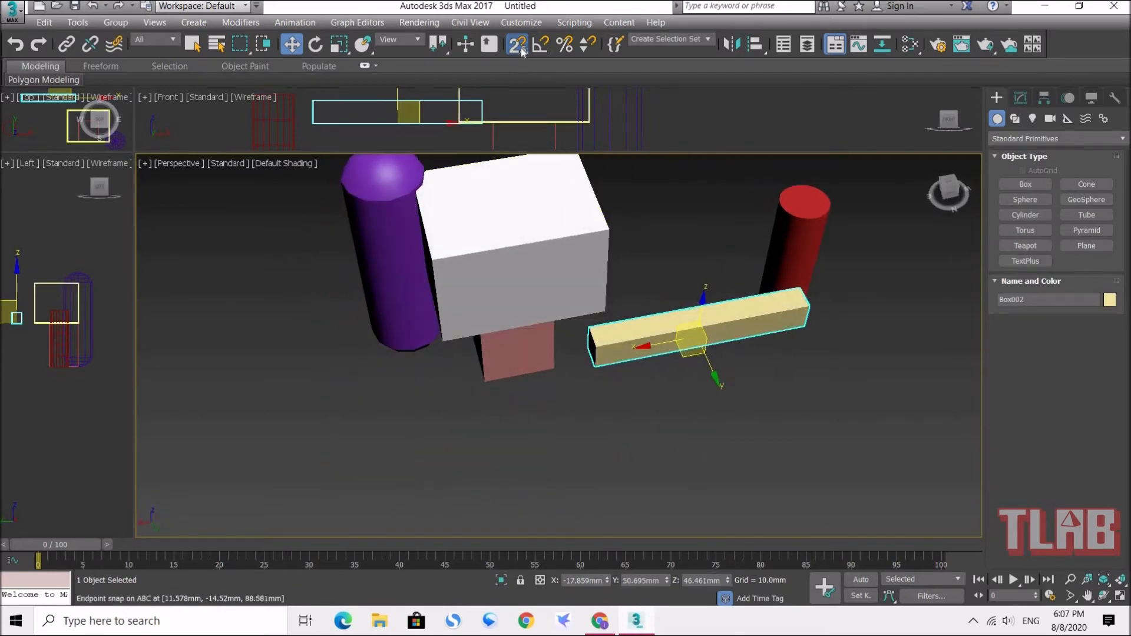
Switch to 3D snapping and move the yellow box so its upper end corner snaps onto the white box's lower corner
{"action": "left_click_drag", "start_coordinate": [517, 46], "coordinate": [518, 111]}
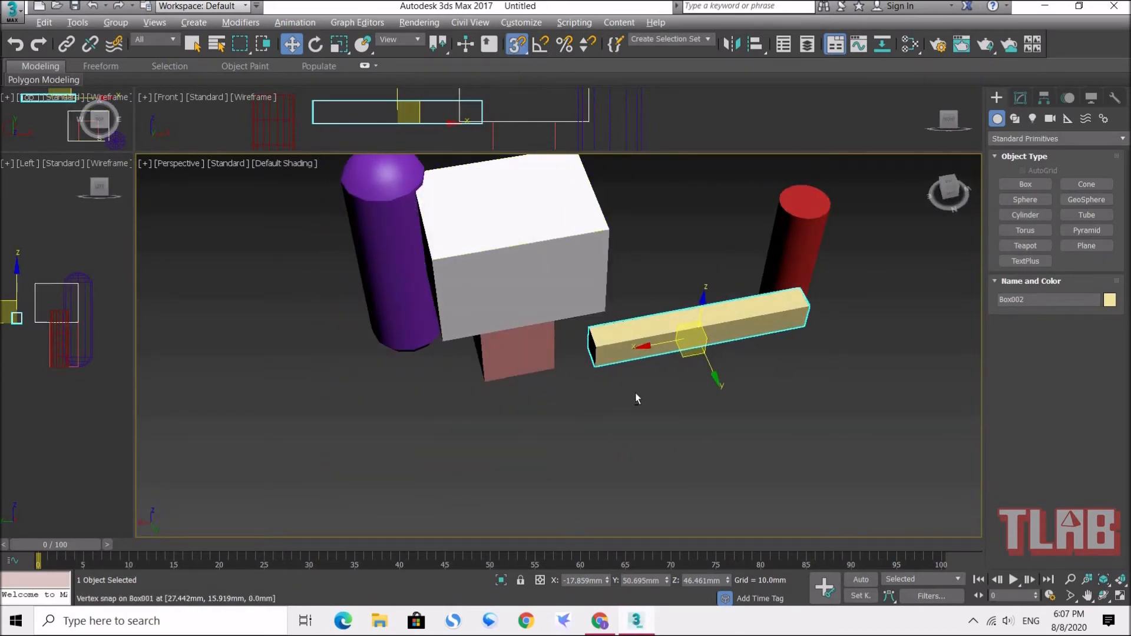
{"action": "middle_click_drag", "start_coordinate": [636, 392], "coordinate": [695, 357], "text": "alt"}
{"action": "scroll", "coordinate": [653, 386], "scroll_direction": "up", "scroll_amount": 3}
{"action": "scroll", "coordinate": [646, 394], "scroll_direction": "up", "scroll_amount": 5}
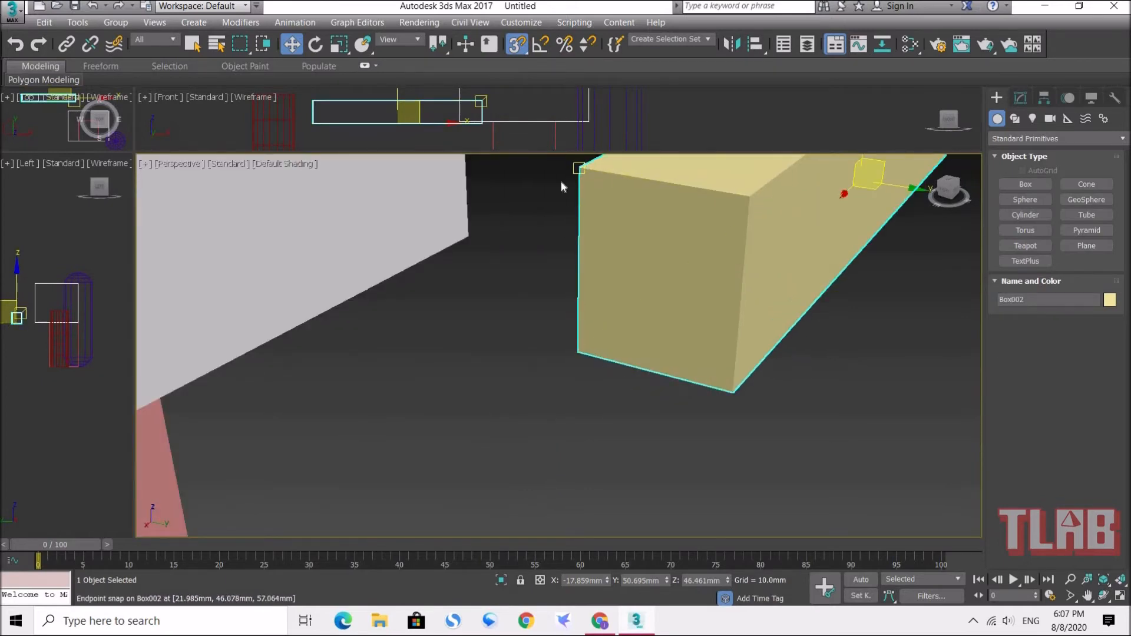
{"action": "left_click_drag", "start_coordinate": [581, 169], "coordinate": [475, 235]}
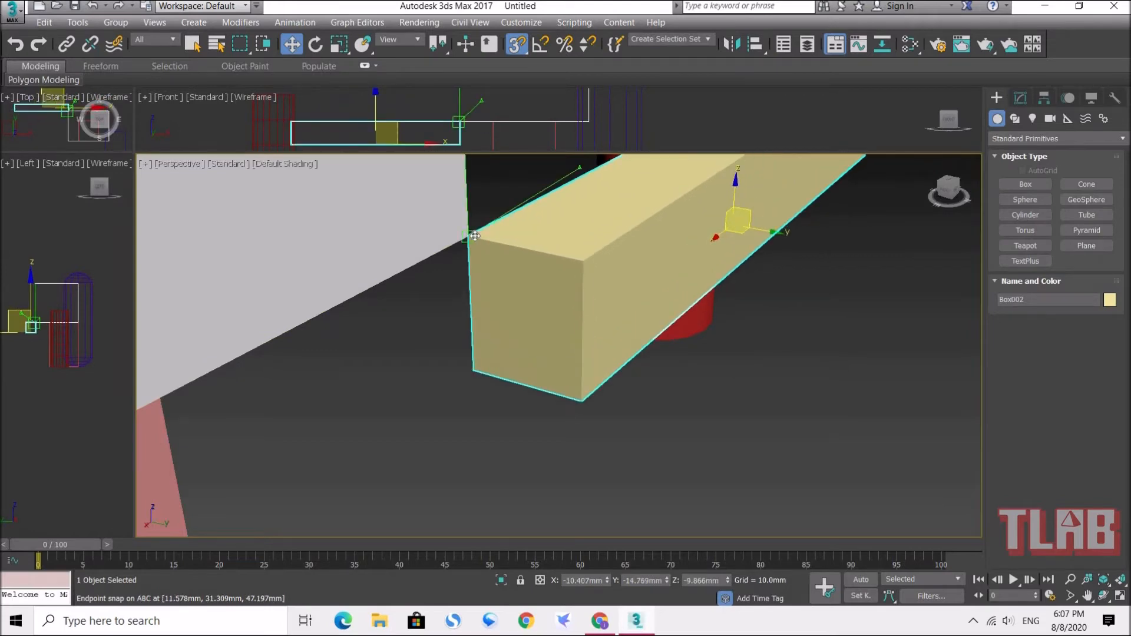
{"action": "middle_click_drag", "start_coordinate": [642, 341], "coordinate": [844, 367], "text": "alt"}
{"action": "scroll", "coordinate": [697, 393], "scroll_direction": "down", "scroll_amount": 3}
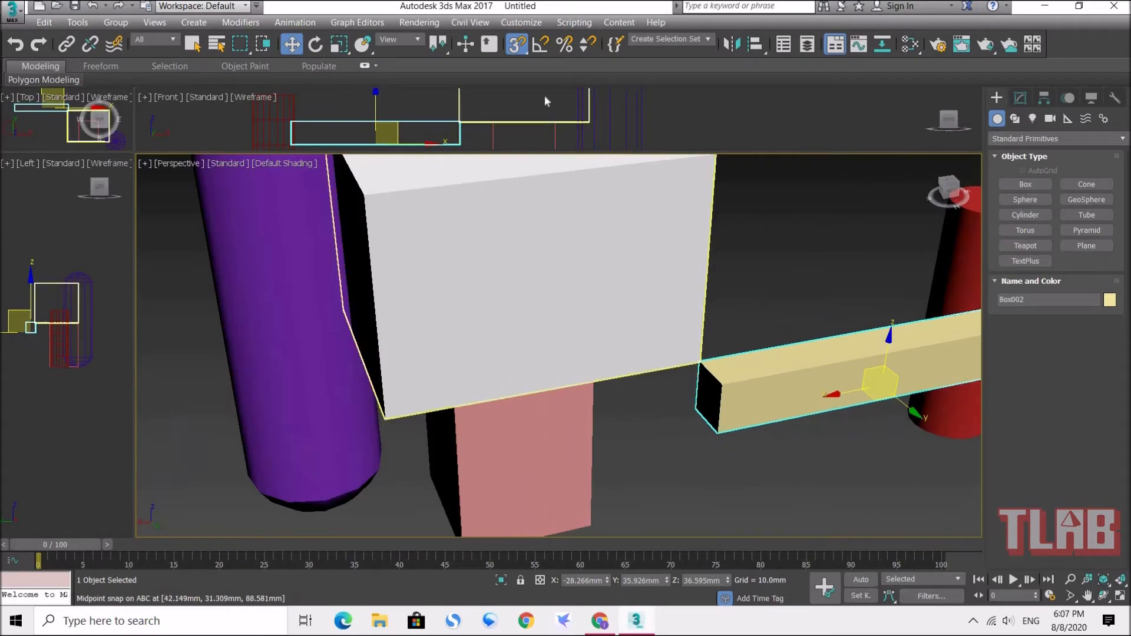
Turn 3D snapping off and review the snap types in the Grid and Snap Settings without changing them
{"action": "left_click", "coordinate": [511, 45]}
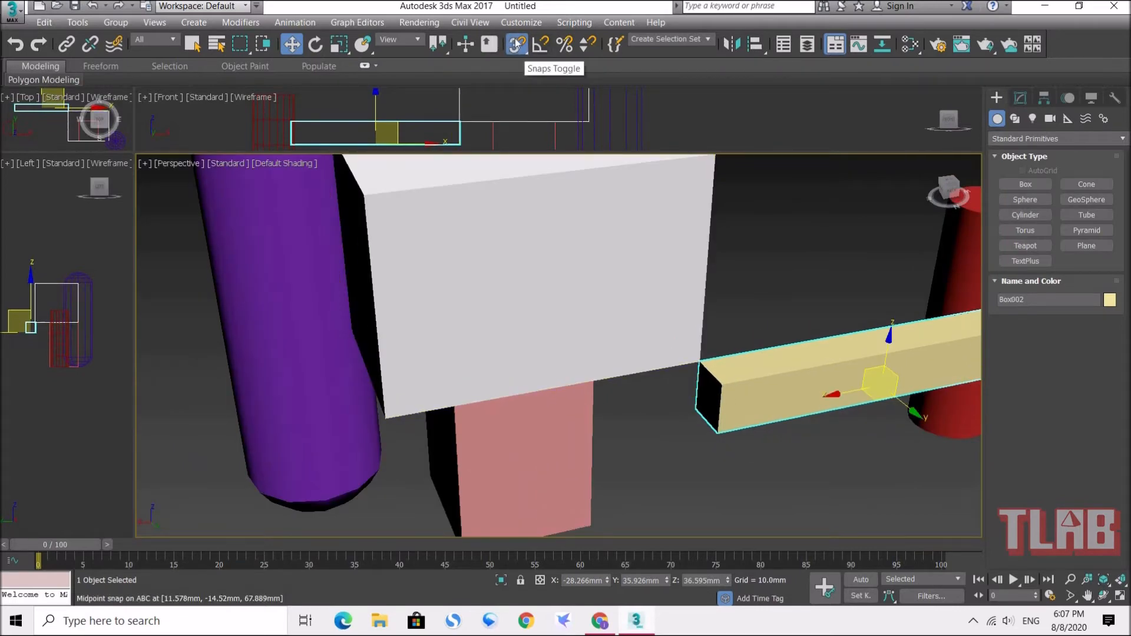
{"action": "mouse_move", "coordinate": [515, 47]}
{"action": "left_mouse_down"}
{"action": "mouse_move", "coordinate": [516, 57]}
{"action": "mouse_move", "coordinate": [517, 47]}
{"action": "left_mouse_up"}
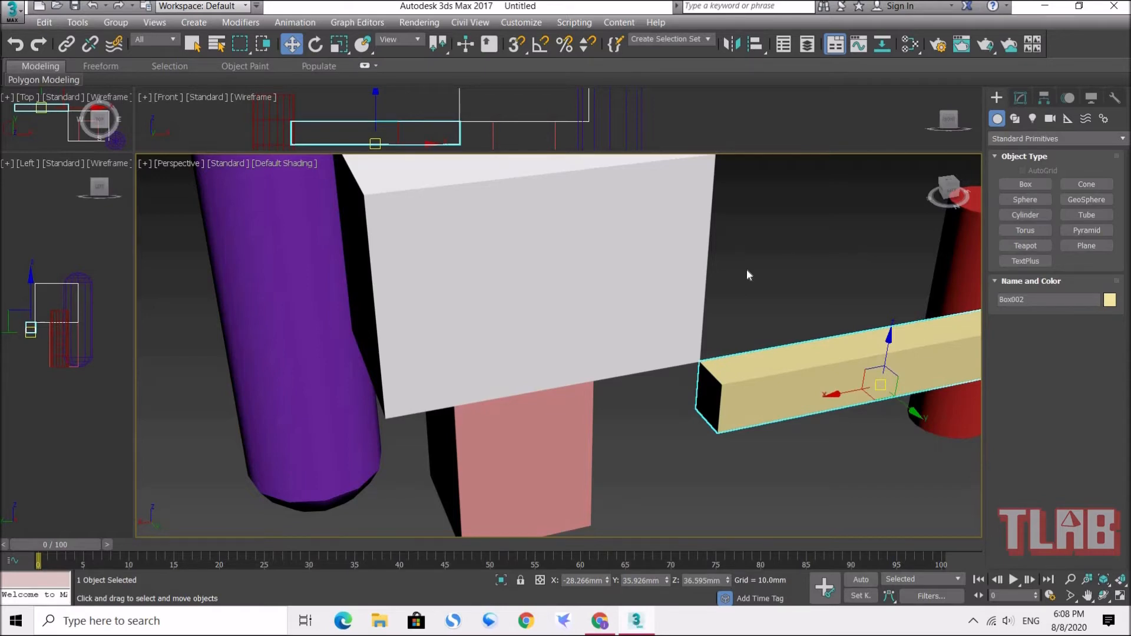
{"action": "left_click", "coordinate": [518, 49]}
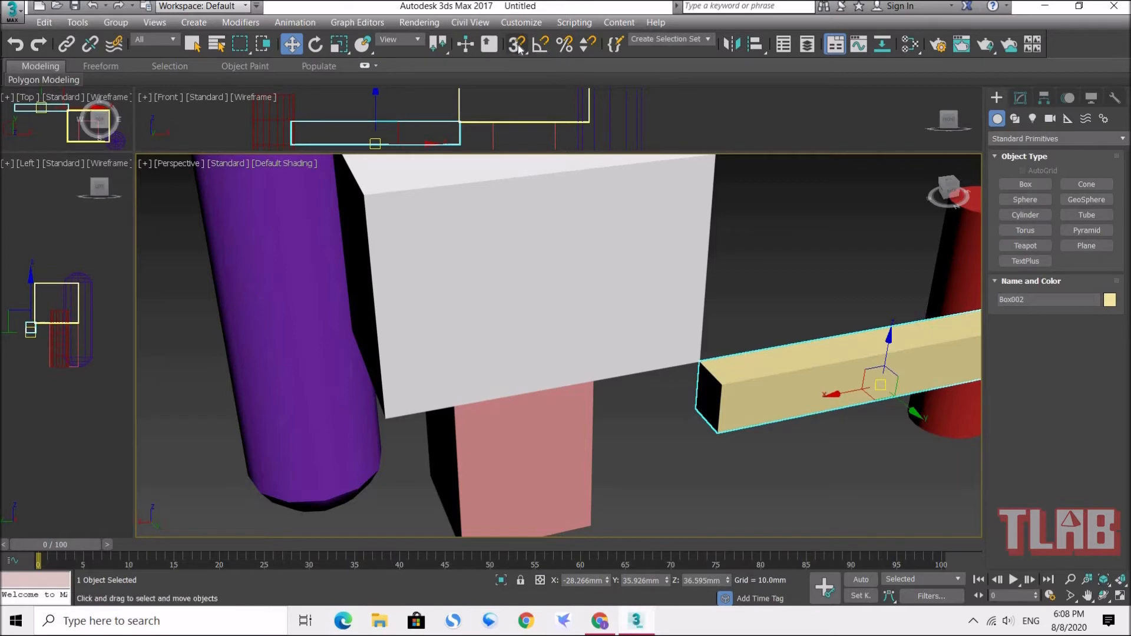
{"action": "mouse_move", "coordinate": [520, 47]}
{"action": "left_mouse_down"}
{"action": "mouse_move", "coordinate": [519, 96]}
{"action": "mouse_move", "coordinate": [519, 46]}
{"action": "left_mouse_up"}
{"action": "right_click", "coordinate": [520, 49]}
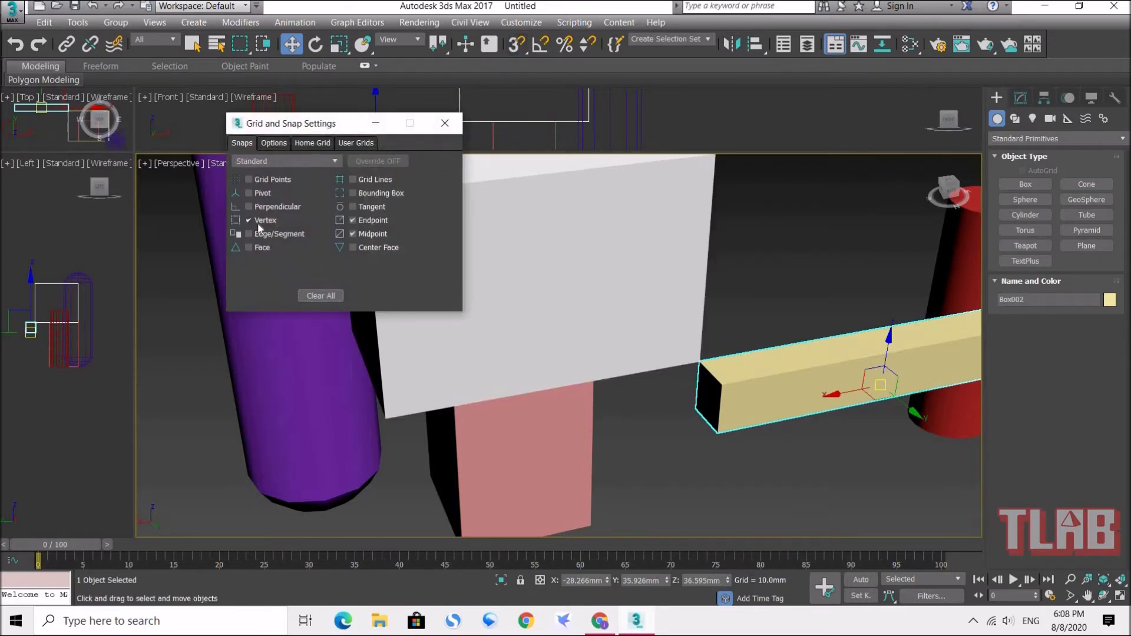
{"action": "left_click", "coordinate": [444, 123]}
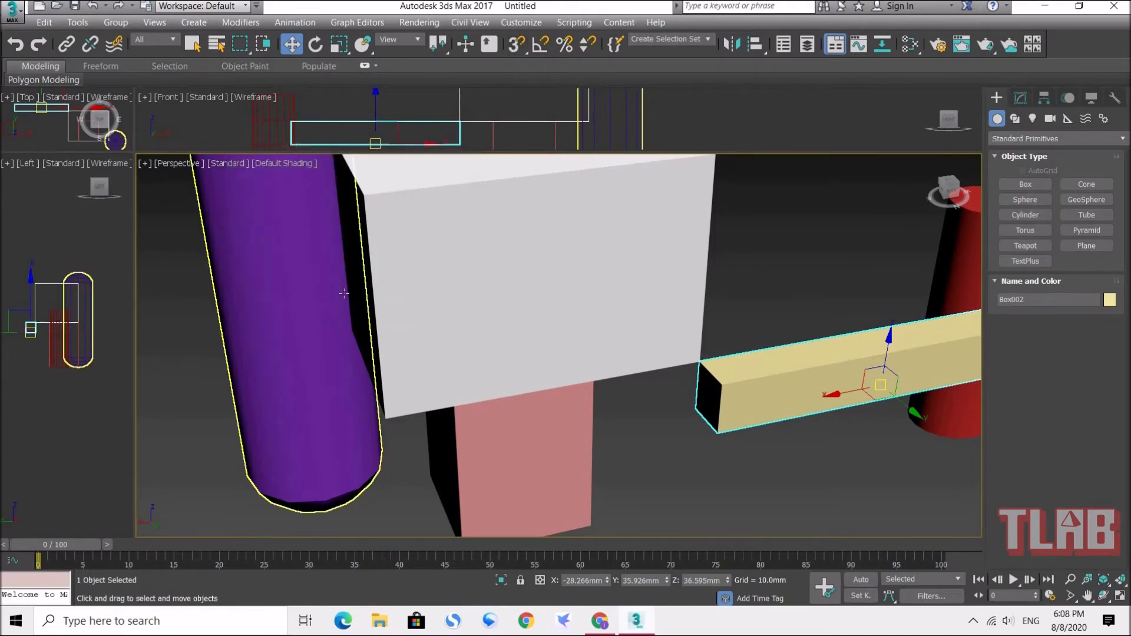
Reset the viewport layout to four equal views and fit the objects in the Top view
{"action": "scroll", "coordinate": [607, 359], "scroll_direction": "down", "scroll_amount": 8}
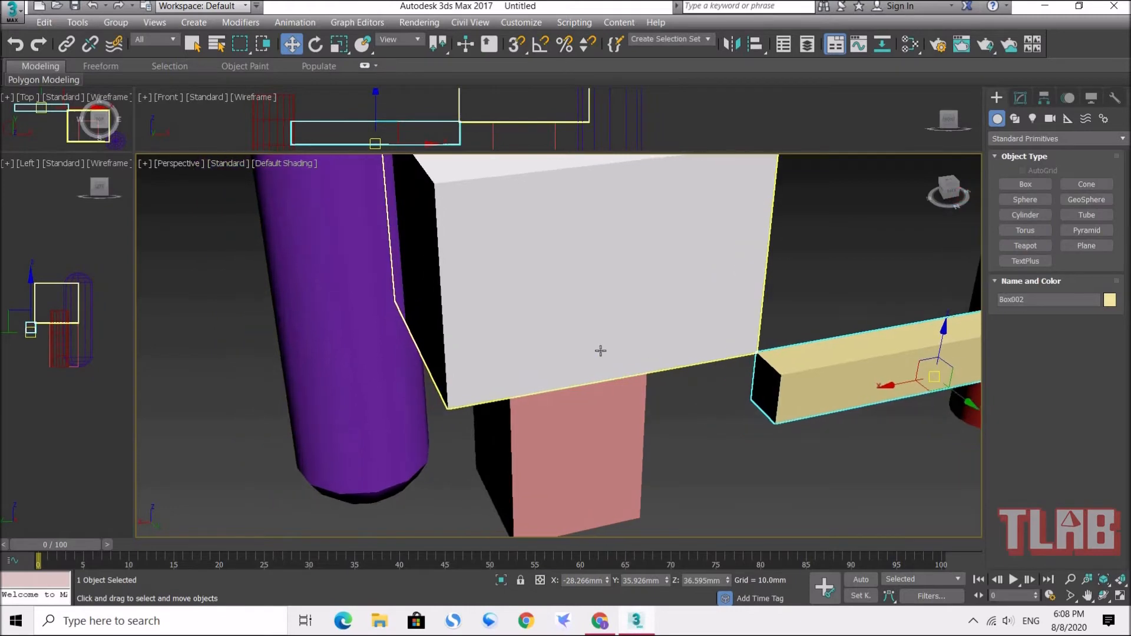
{"action": "right_click", "coordinate": [135, 151]}
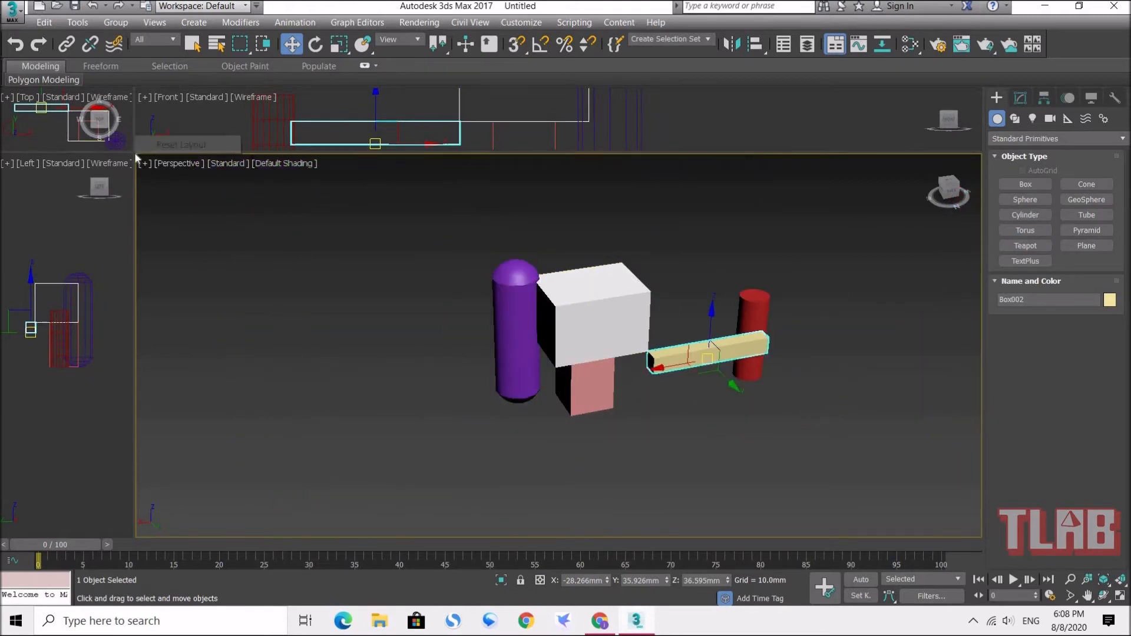
{"action": "left_click", "coordinate": [175, 145]}
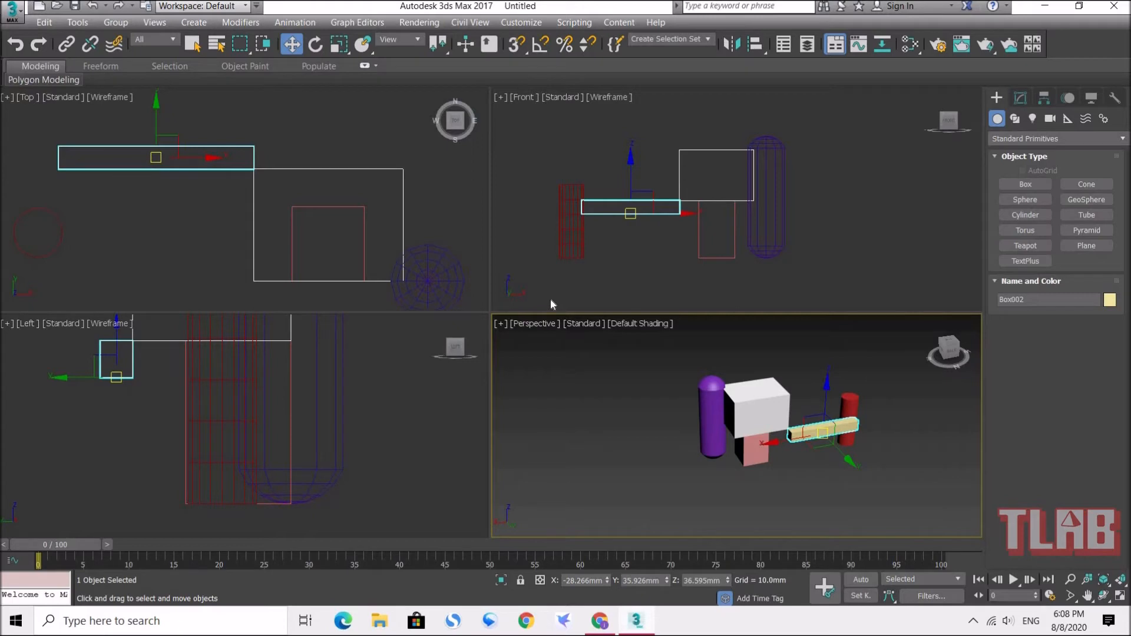
{"action": "left_click", "coordinate": [208, 170]}
{"action": "left_click", "coordinate": [208, 169]}
{"action": "middle_click_drag", "start_coordinate": [300, 244], "coordinate": [260, 215]}
{"action": "scroll", "coordinate": [291, 225], "scroll_direction": "down", "scroll_amount": 2}
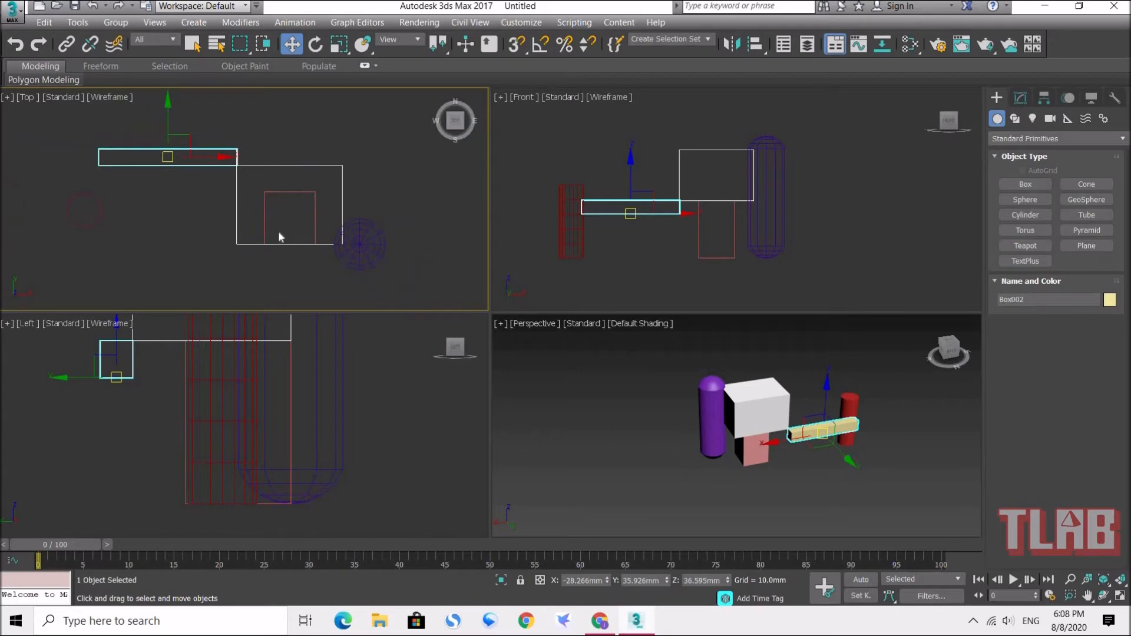
Clear the selection, select the yellow box in the Top view, and add the red cylinder, purple capsule and pink box to it
{"action": "left_click", "coordinate": [159, 199]}
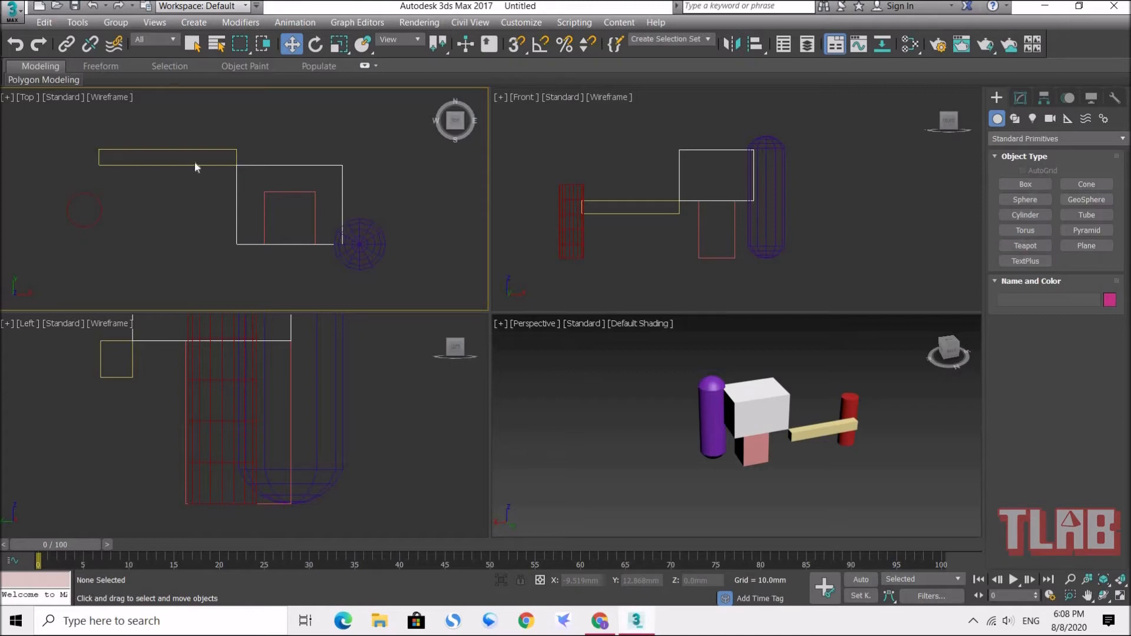
{"action": "left_click", "coordinate": [150, 165]}
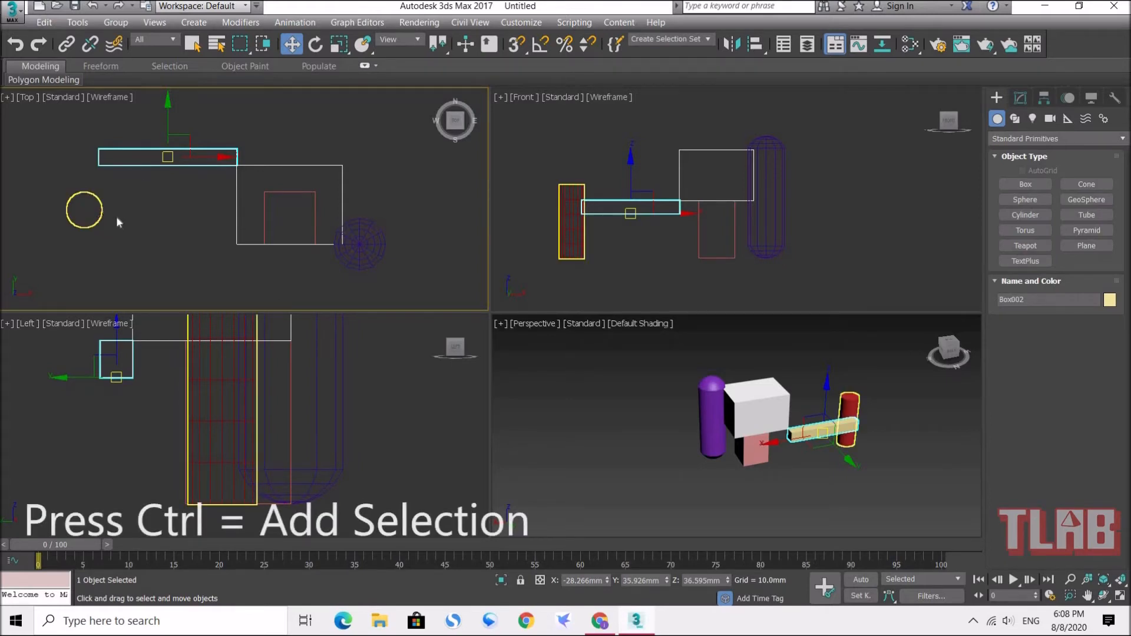
{"action": "left_click", "coordinate": [98, 198], "text": "ctrl"}
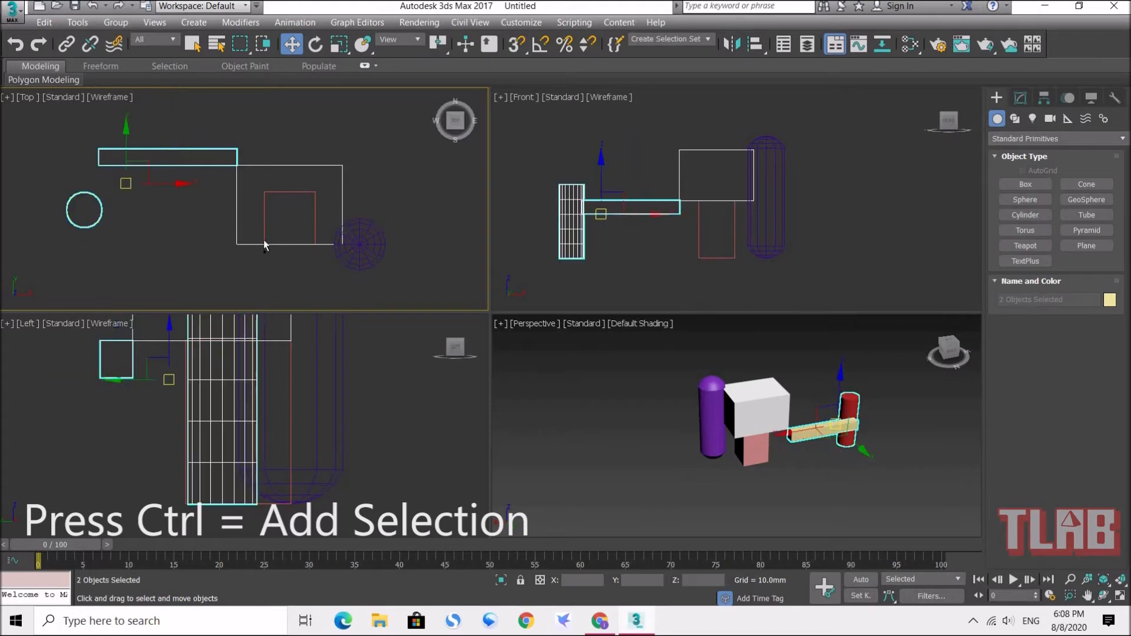
{"action": "left_click", "coordinate": [362, 240], "text": "ctrl"}
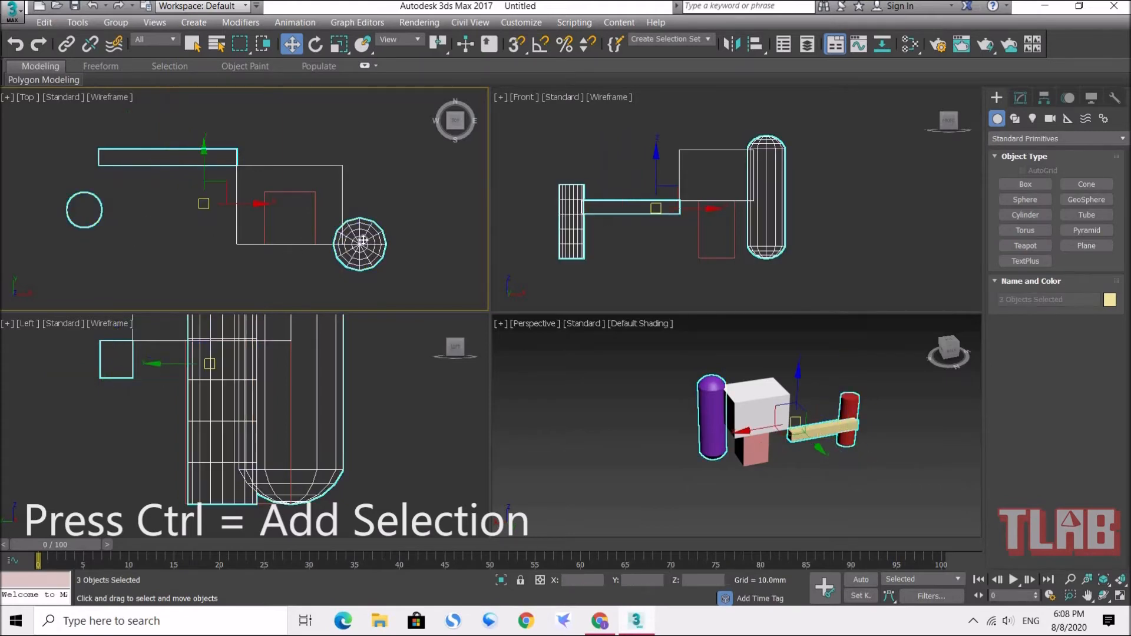
{"action": "left_click", "coordinate": [315, 208], "text": "ctrl"}
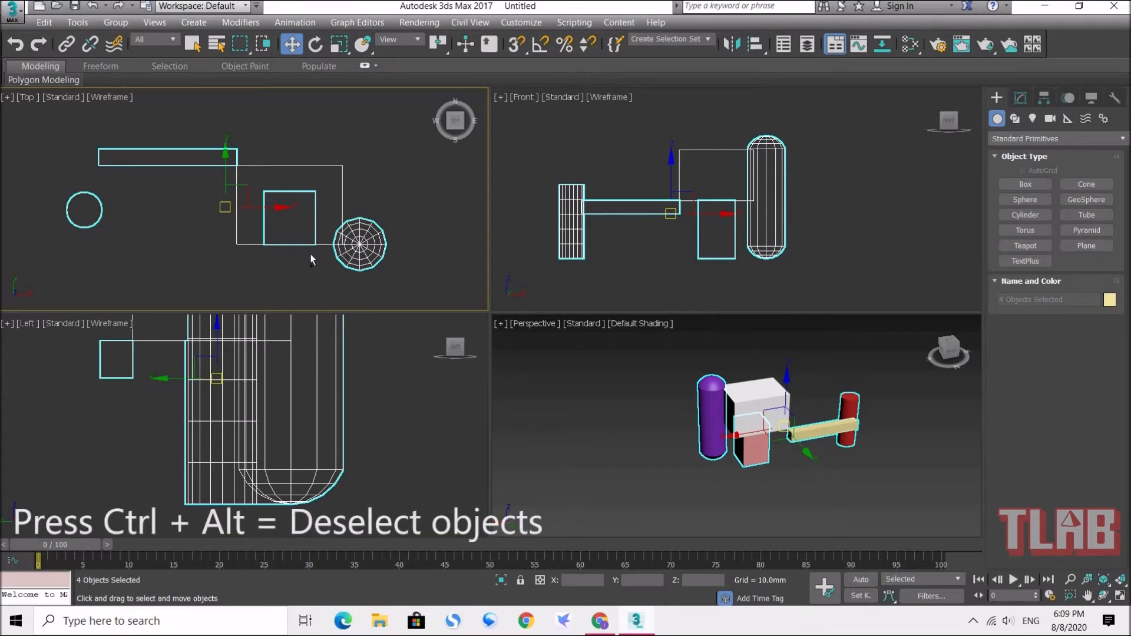
Remove the purple capsule, pink box and red cylinder from the selection, keeping only the yellow box selected
{"action": "left_click", "coordinate": [340, 244], "text": "ctrl+alt"}
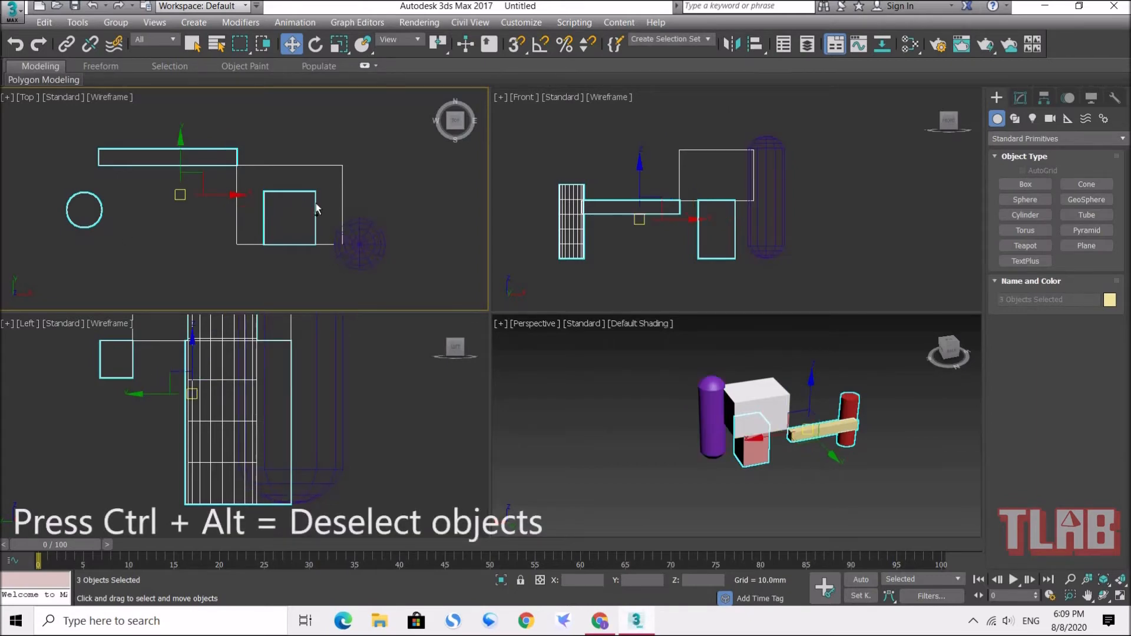
{"action": "left_click", "coordinate": [315, 205], "text": "ctrl+alt"}
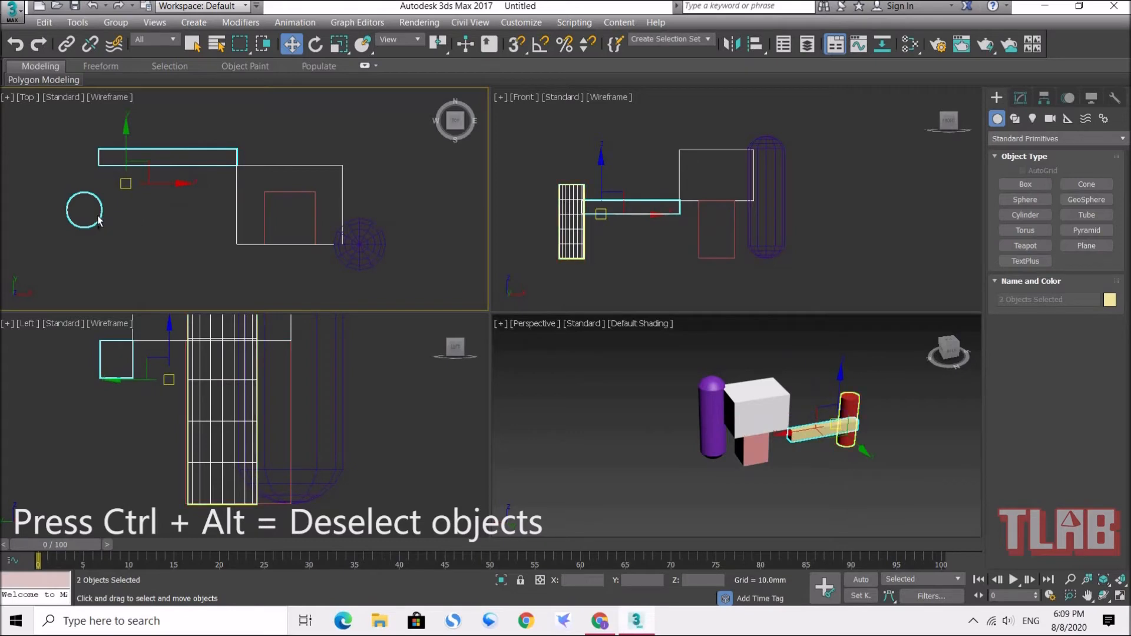
{"action": "left_click", "coordinate": [102, 214], "text": "ctrl+alt"}
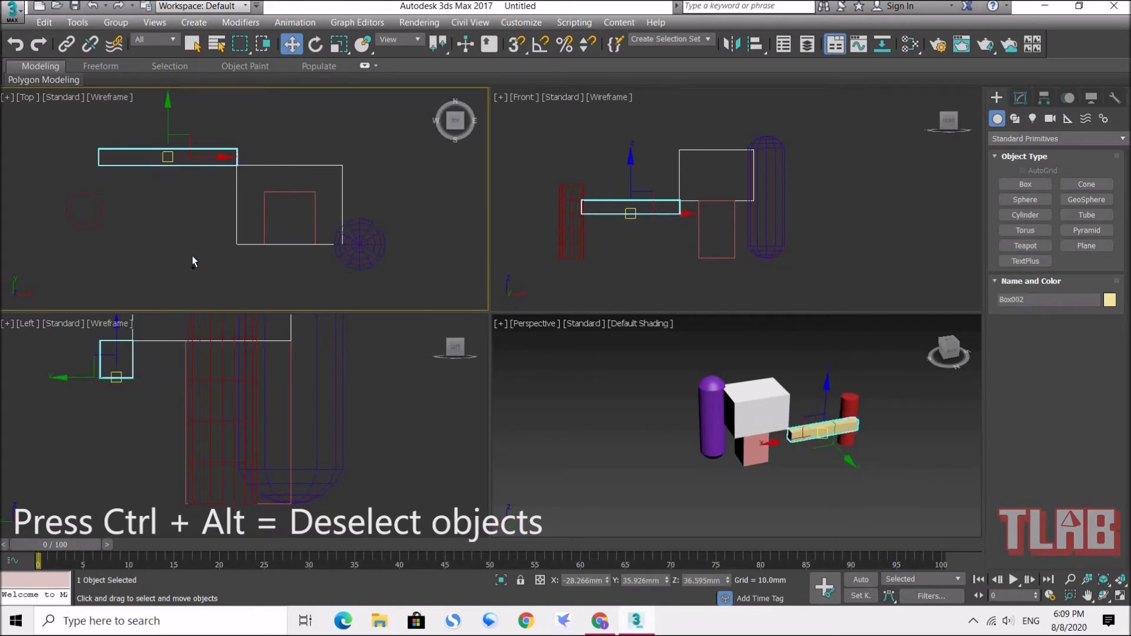
Delete the yellow box, purple capsule, pink box and red cylinder, keeping only the white box in the scene
{"action": "left_click", "coordinate": [353, 253], "text": "ctrl"}
{"action": "left_click", "coordinate": [314, 206], "text": "ctrl"}
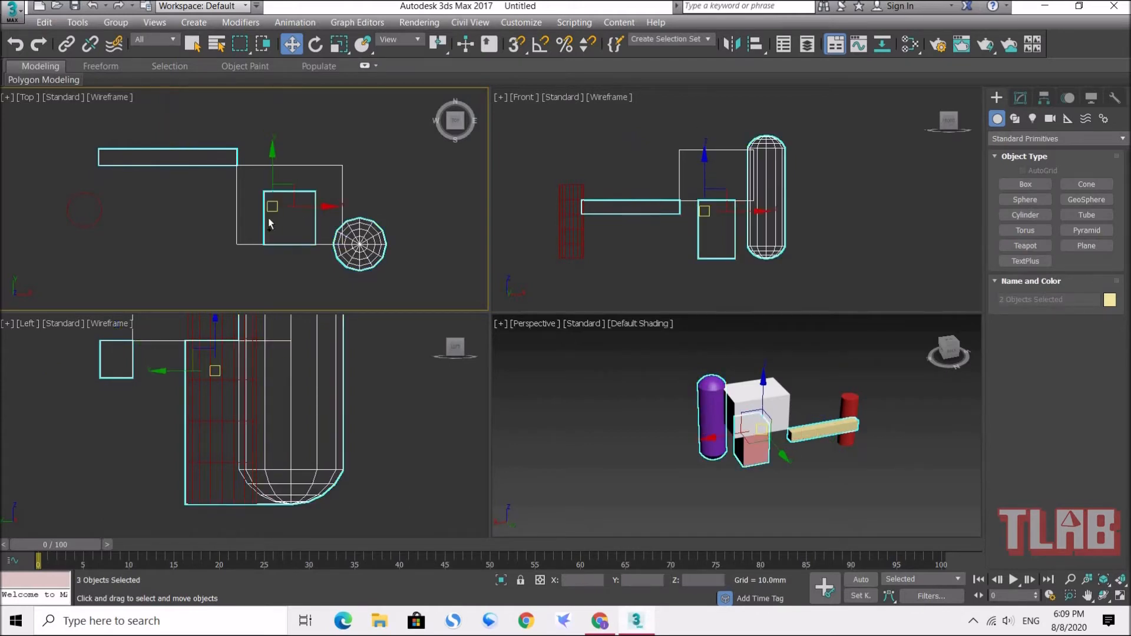
{"action": "key", "text": "Delete"}
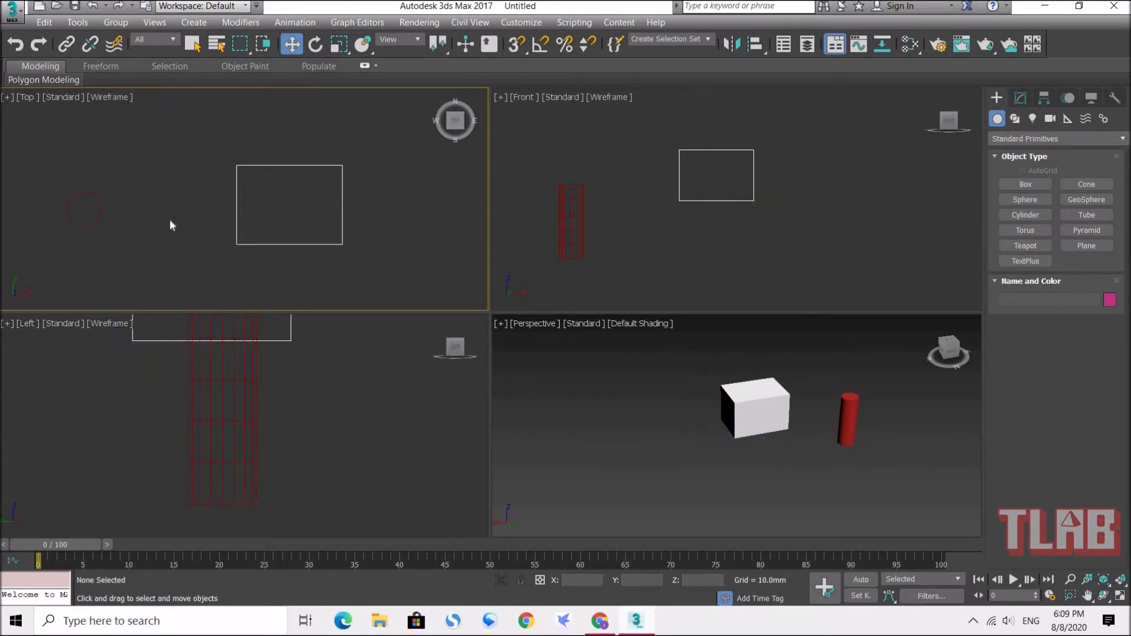
{"action": "left_click_drag", "start_coordinate": [66, 237], "coordinate": [82, 270]}
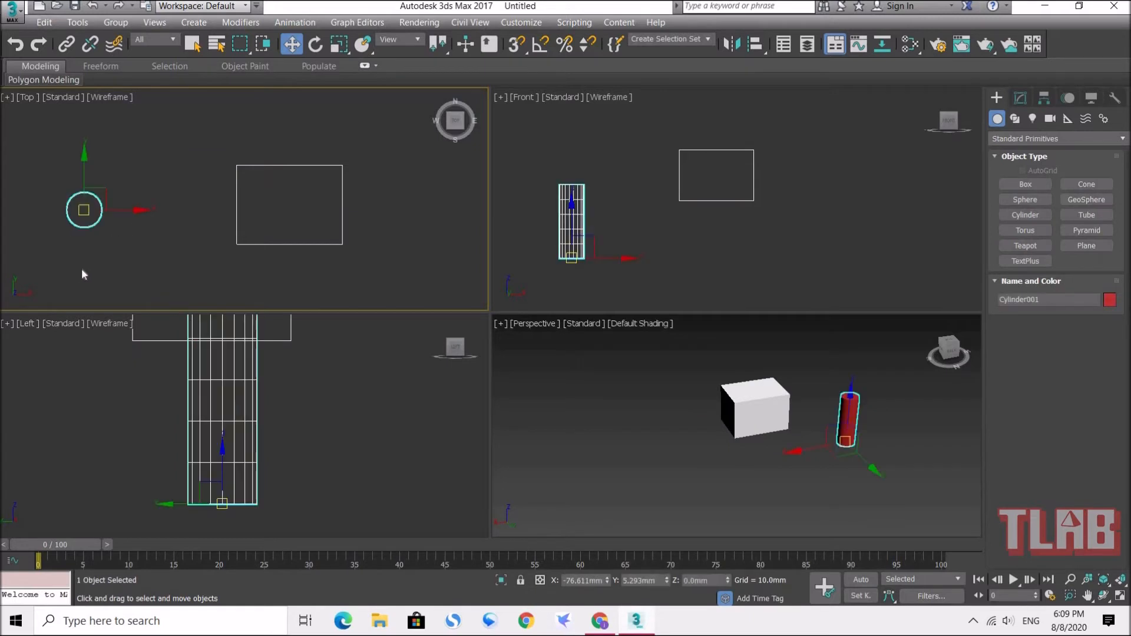
{"action": "key", "text": "Delete"}
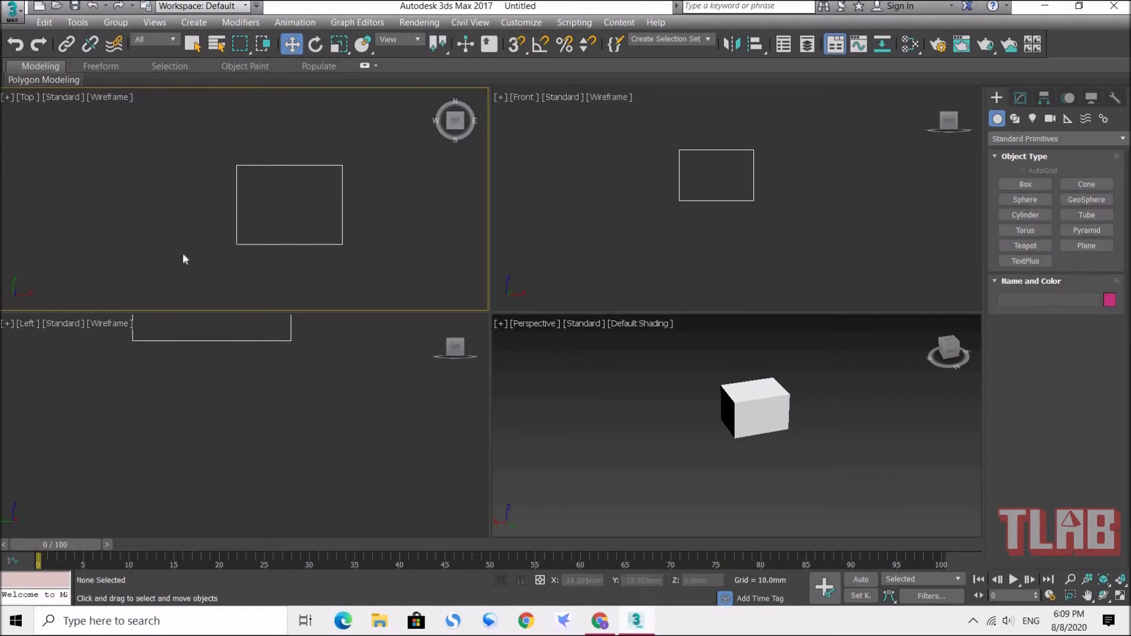
Frame the white box in all four views and select it in the Perspective view
{"action": "key", "text": "z"}
{"action": "left_click", "coordinate": [633, 253]}
{"action": "key", "text": "z"}
{"action": "left_click", "coordinate": [382, 403]}
{"action": "key", "text": "z"}
{"action": "left_click", "coordinate": [636, 405]}
{"action": "key", "text": "z"}
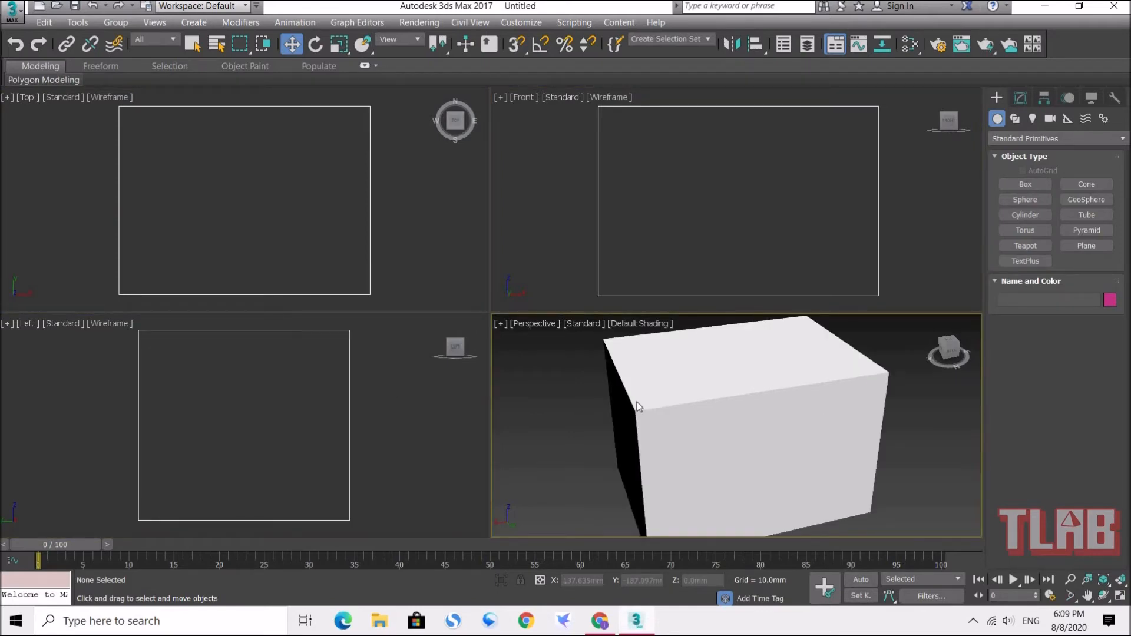
{"action": "scroll", "coordinate": [567, 411], "scroll_direction": "down", "scroll_amount": 3}
{"action": "left_click", "coordinate": [671, 411]}
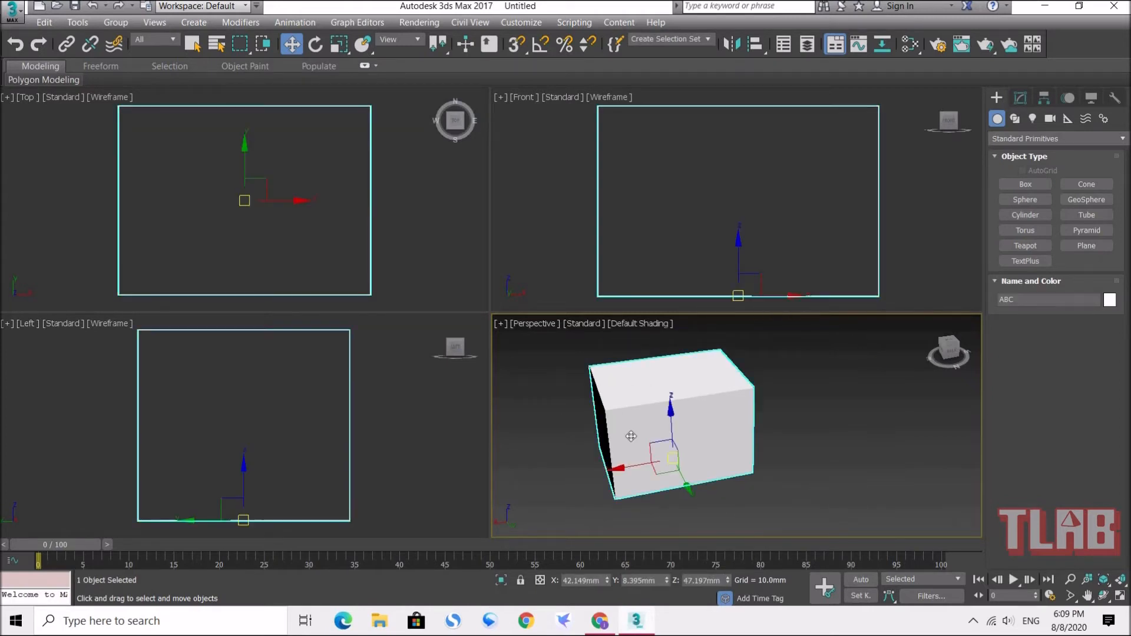
Select the white box in the Top view and clone it with the Copy option
{"action": "left_click", "coordinate": [305, 231]}
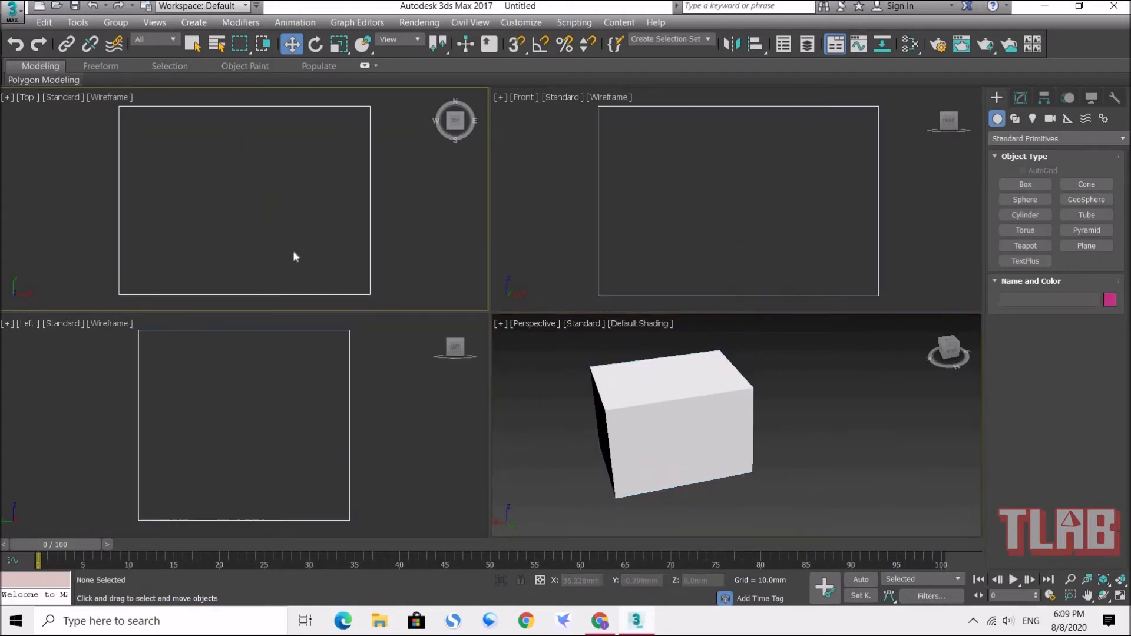
{"action": "scroll", "coordinate": [318, 233], "scroll_direction": "down", "scroll_amount": 3}
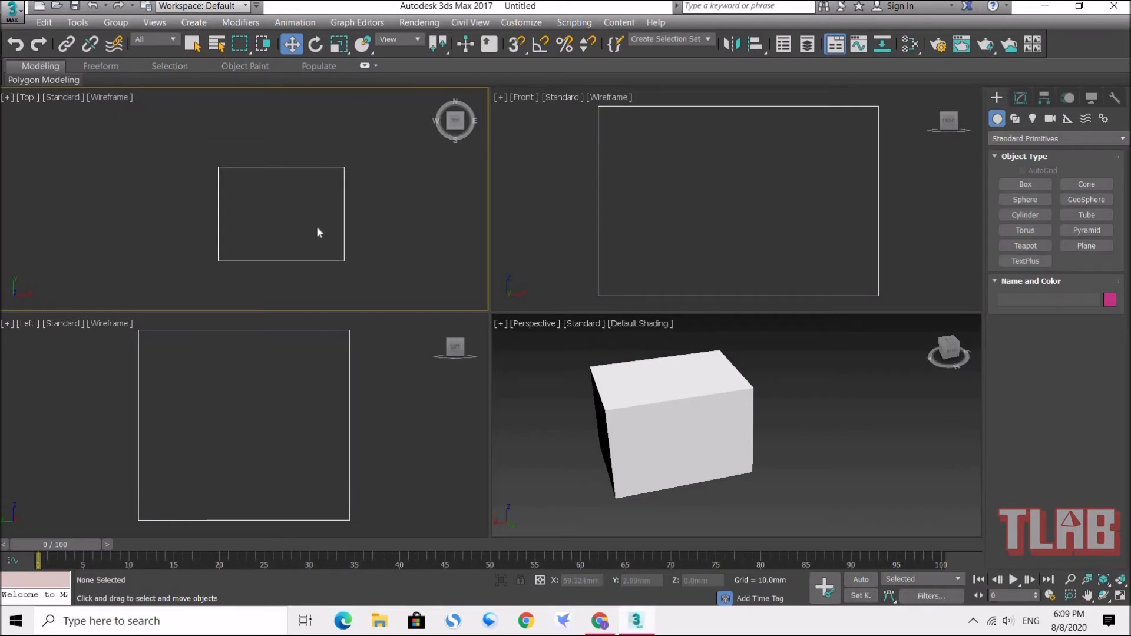
{"action": "middle_click_drag", "start_coordinate": [388, 229], "coordinate": [284, 220]}
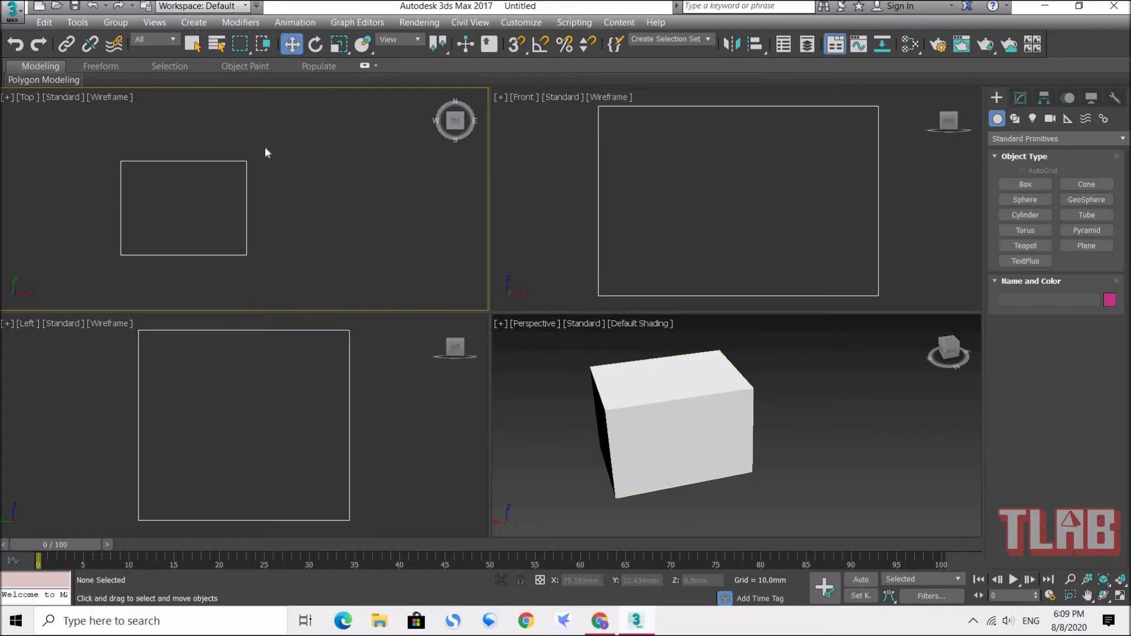
{"action": "left_click_drag", "start_coordinate": [100, 277], "coordinate": [98, 290]}
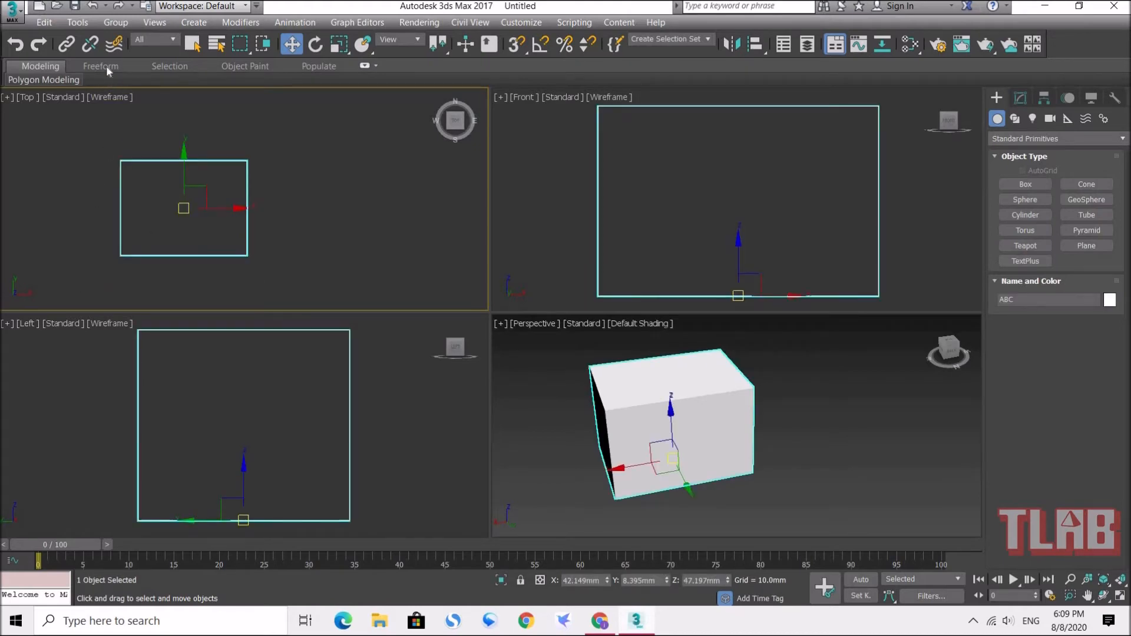
{"action": "left_click", "coordinate": [44, 23]}
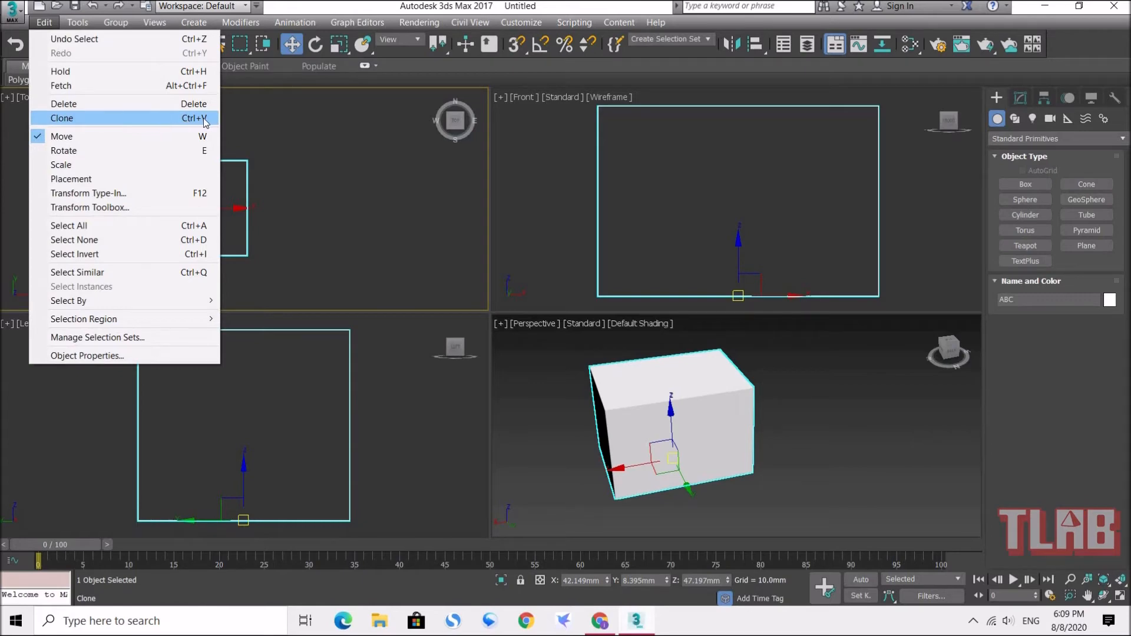
{"action": "left_click", "coordinate": [131, 124]}
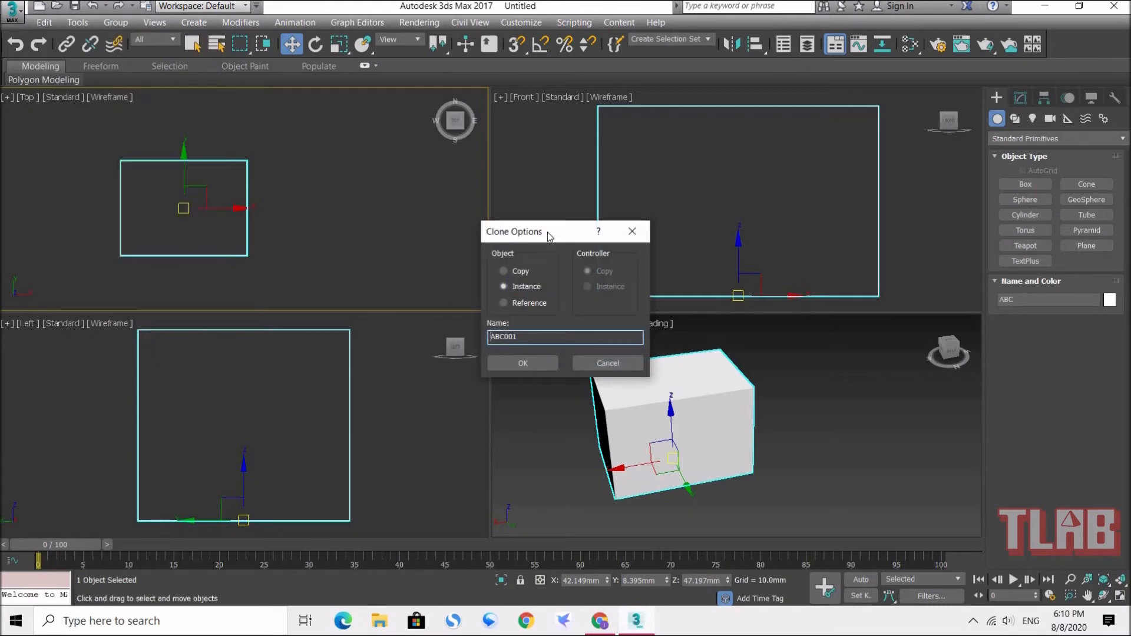
{"action": "left_click_drag", "start_coordinate": [548, 235], "coordinate": [394, 184]}
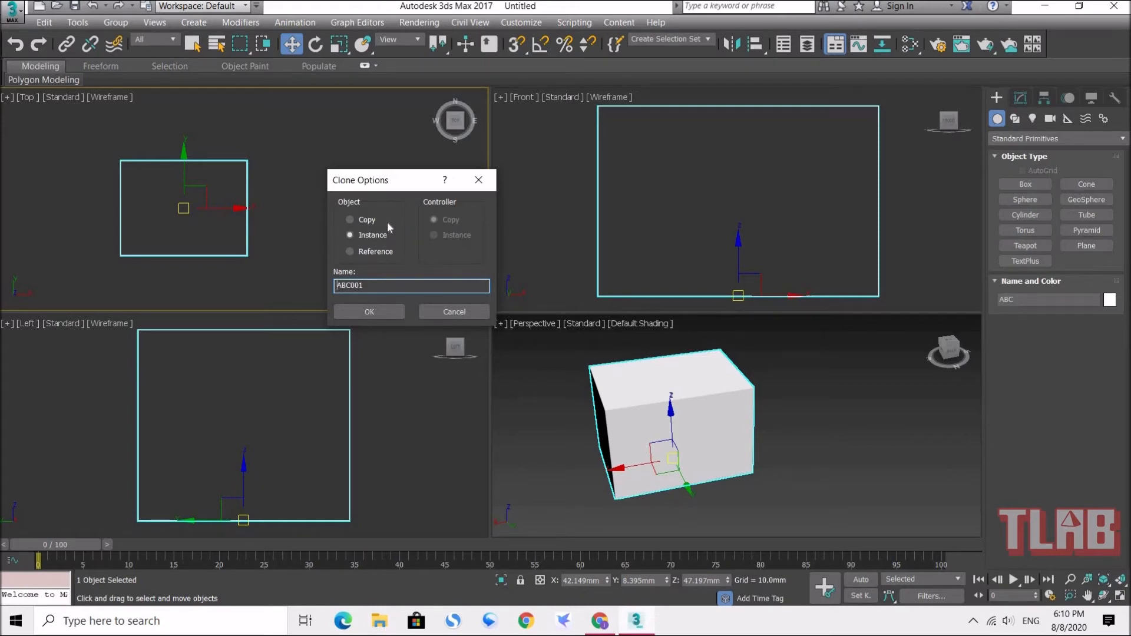
{"action": "left_click", "coordinate": [365, 220]}
{"action": "left_click", "coordinate": [378, 313]}
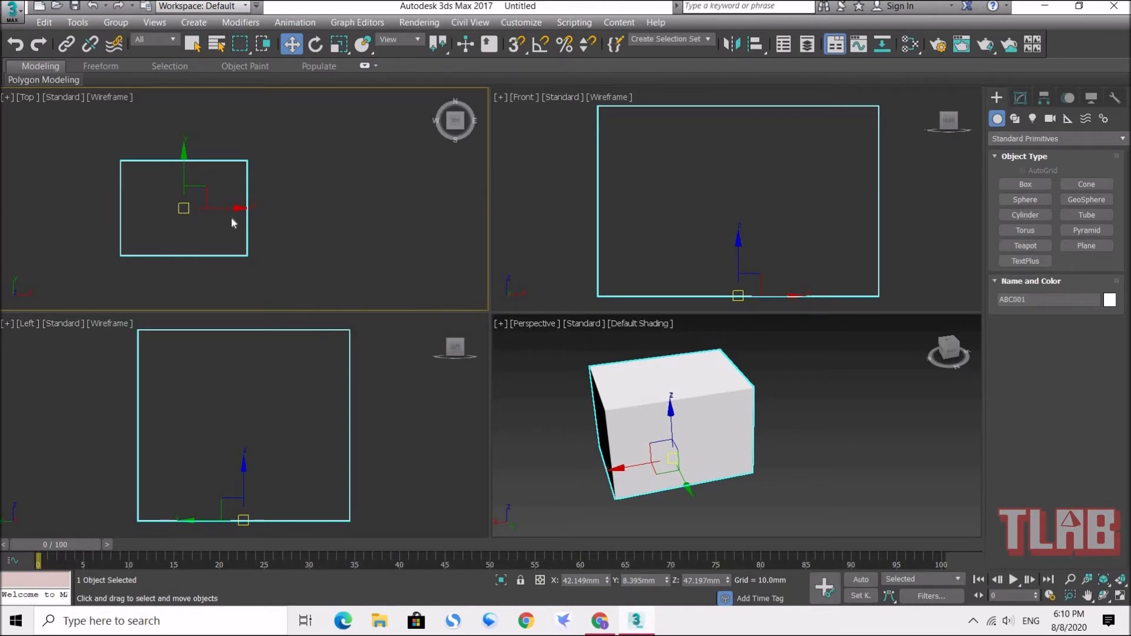
Move the copied box along the X axis in the Top view so it stands to the right of the original
{"action": "left_click_drag", "start_coordinate": [234, 208], "coordinate": [391, 214]}
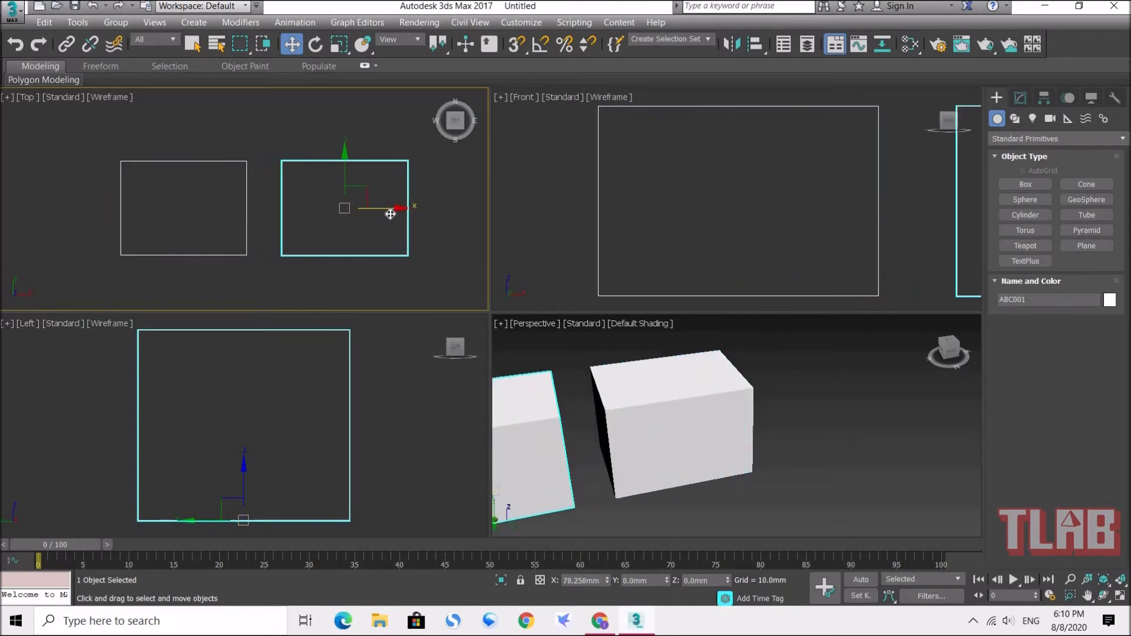
{"action": "middle_click_drag", "start_coordinate": [666, 412], "coordinate": [935, 381]}
{"action": "scroll", "coordinate": [719, 403], "scroll_direction": "down", "scroll_amount": 2}
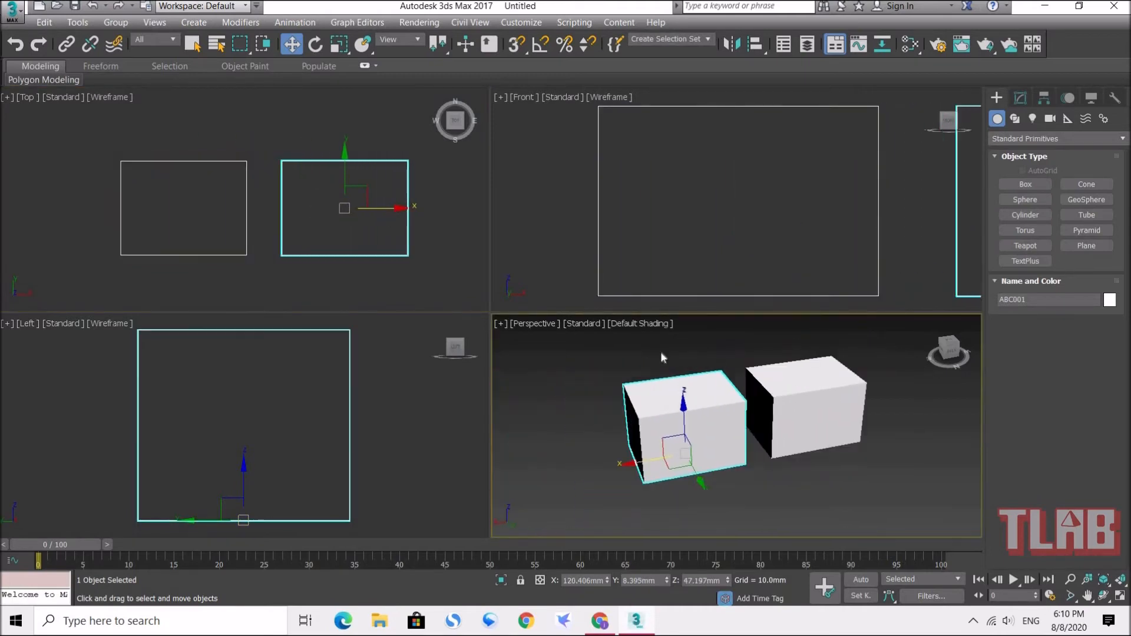
Select both boxes in the Top view and clone them with the Copy option
{"action": "left_click", "coordinate": [301, 276]}
{"action": "left_click", "coordinate": [301, 282]}
{"action": "scroll", "coordinate": [301, 282], "scroll_direction": "down", "scroll_amount": 3}
{"action": "left_click_drag", "start_coordinate": [153, 190], "coordinate": [357, 268]}
{"action": "middle_click_drag", "start_coordinate": [356, 268], "coordinate": [339, 189]}
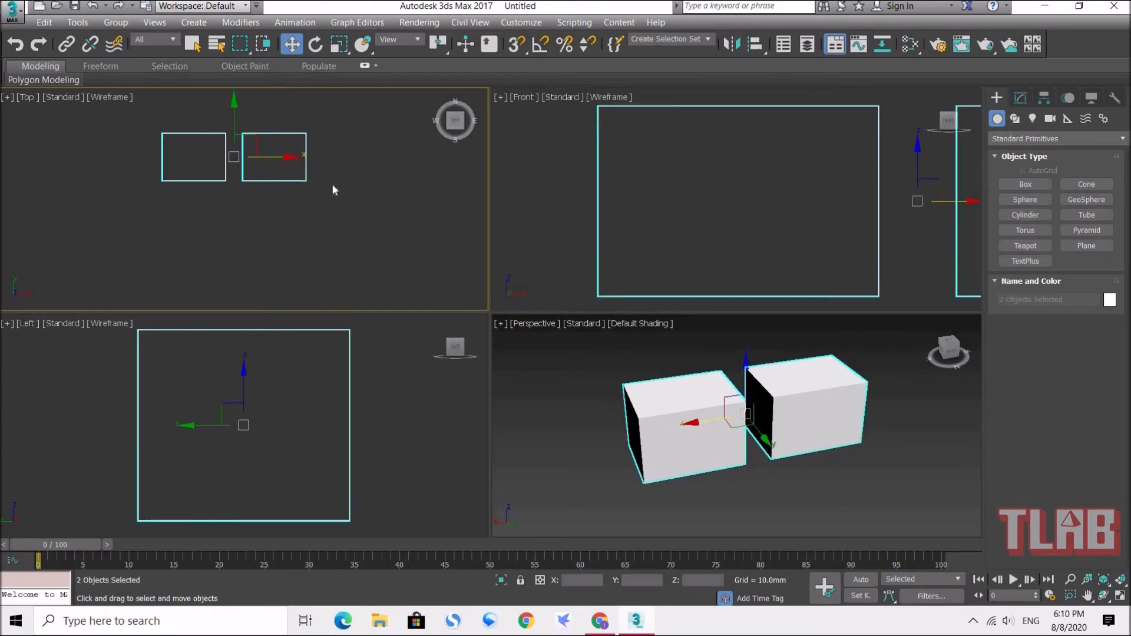
{"action": "left_click", "coordinate": [40, 22]}
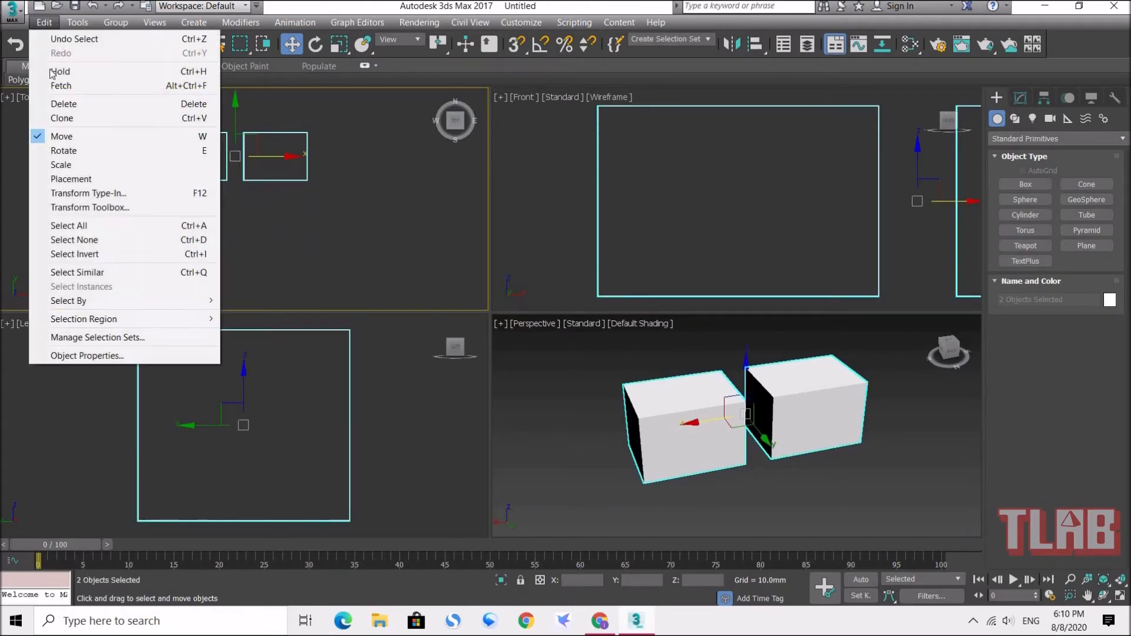
{"action": "left_click", "coordinate": [84, 113]}
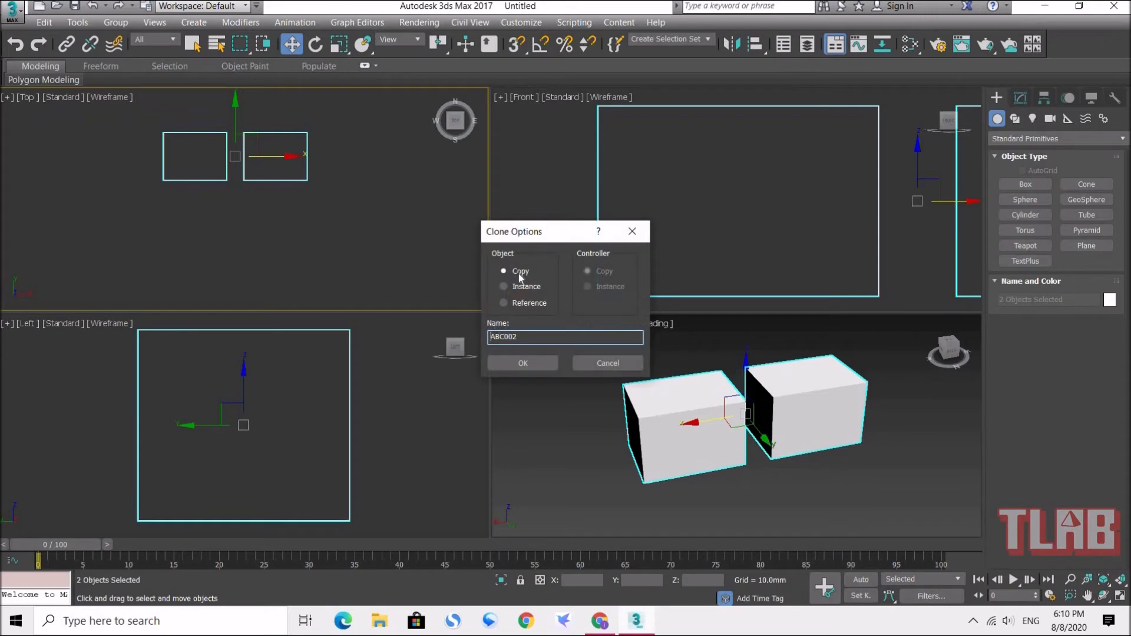
{"action": "left_click", "coordinate": [532, 365]}
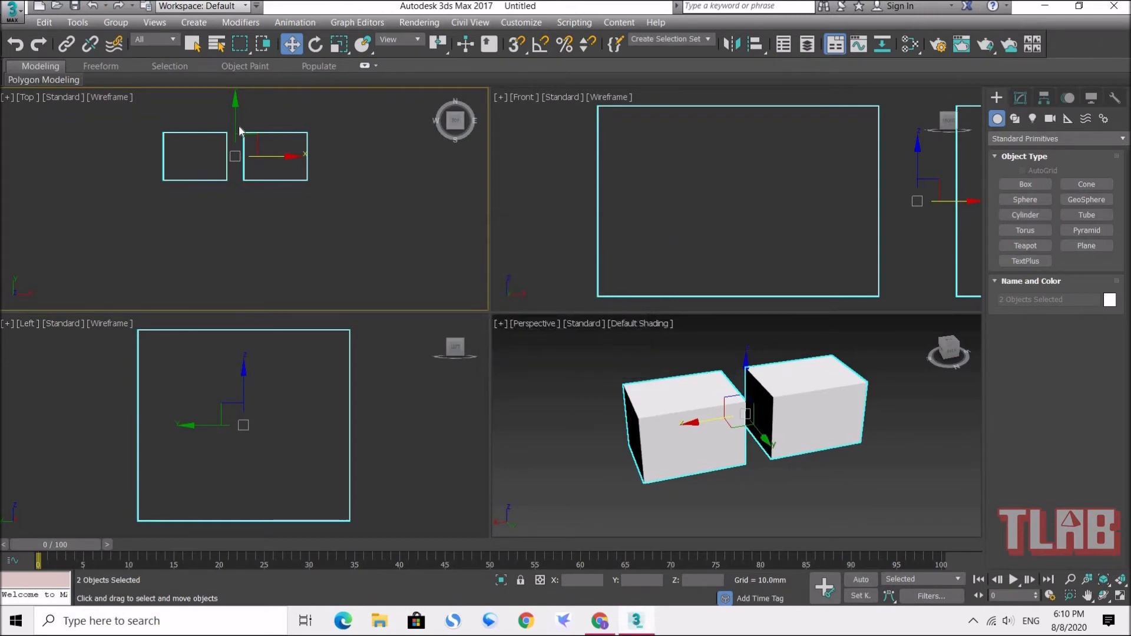
Move the two copied boxes down along the Y axis in the Top view, forming a two-by-two arrangement
{"action": "left_click_drag", "start_coordinate": [235, 108], "coordinate": [243, 175]}
{"action": "left_click", "coordinate": [436, 302]}
{"action": "middle_click_drag", "start_coordinate": [591, 397], "coordinate": [630, 430]}
{"action": "scroll", "coordinate": [630, 432], "scroll_direction": "up", "scroll_amount": 3}
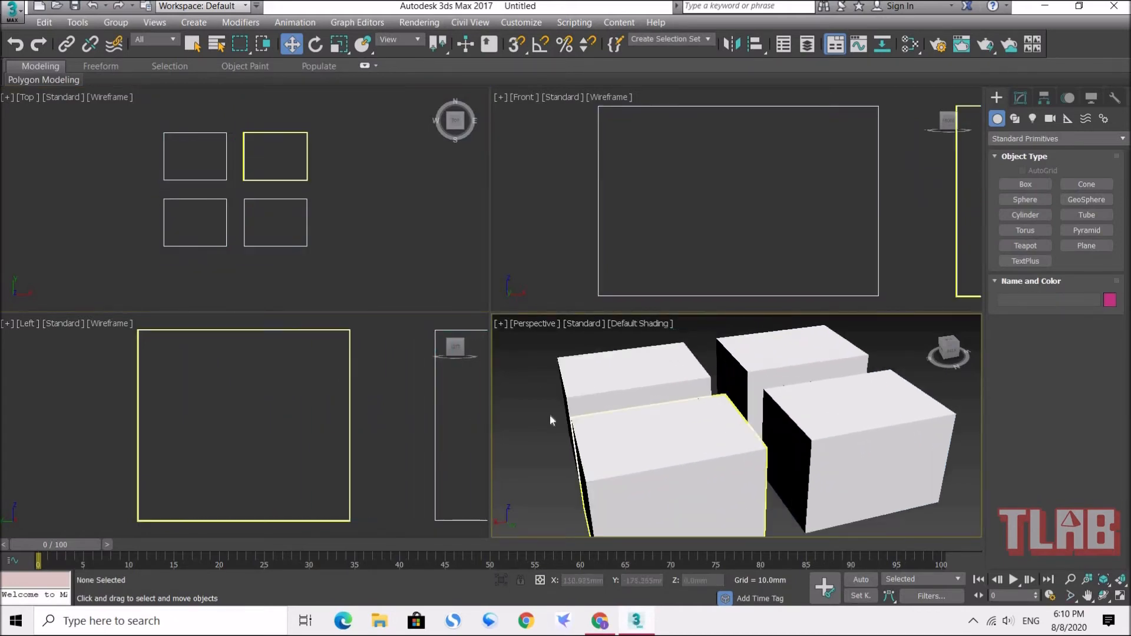
{"action": "scroll", "coordinate": [757, 424], "scroll_direction": "up", "scroll_amount": 5}
{"action": "scroll", "coordinate": [725, 405], "scroll_direction": "down", "scroll_amount": 7}
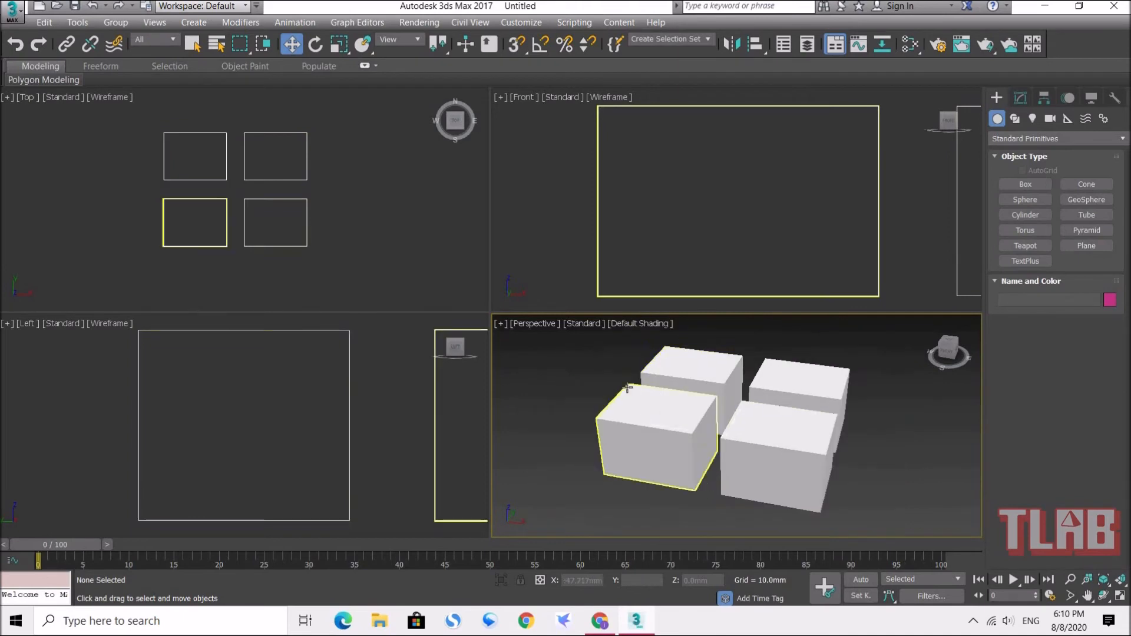
Clone all four boxes as copies and move the copies along the X axis to the right of the originals
{"action": "left_click_drag", "start_coordinate": [597, 350], "coordinate": [813, 493]}
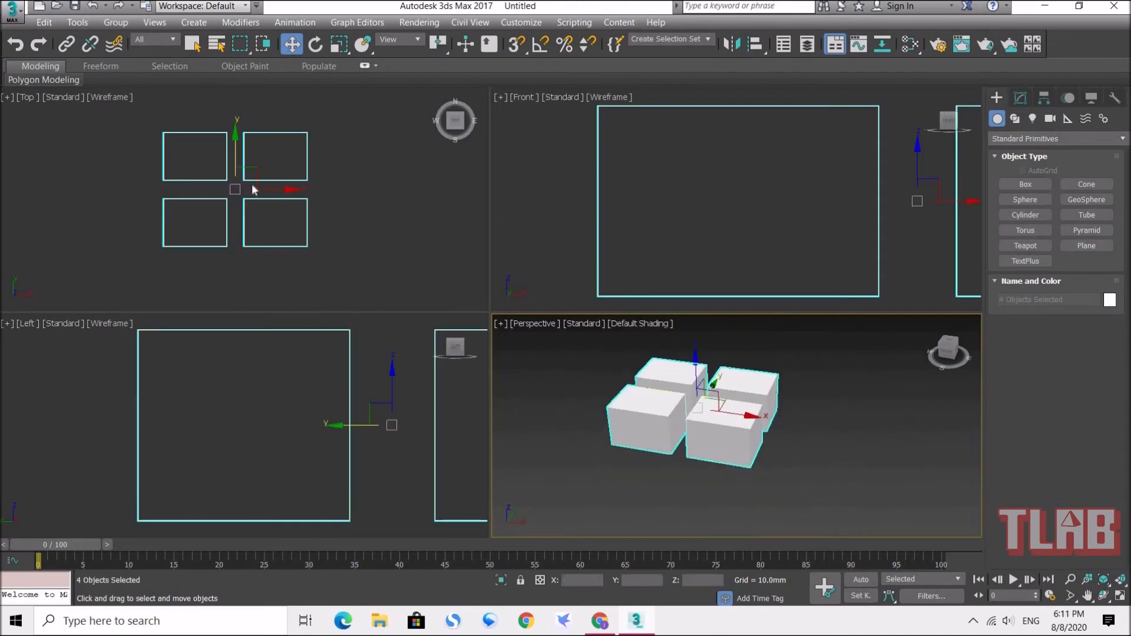
{"action": "left_click", "coordinate": [44, 21]}
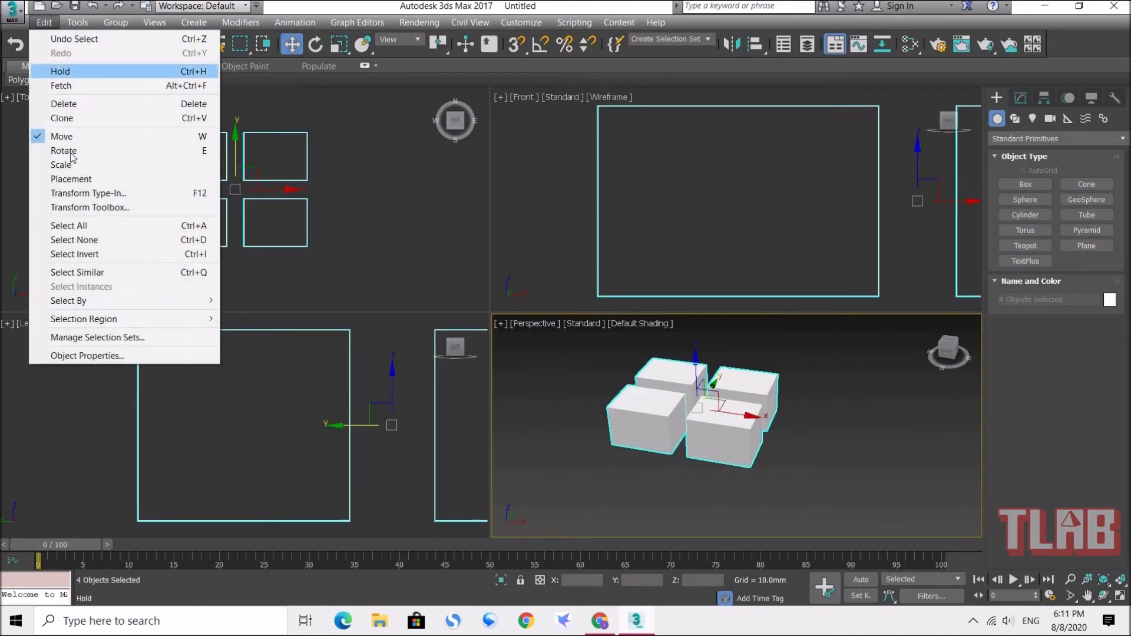
{"action": "left_click", "coordinate": [87, 118]}
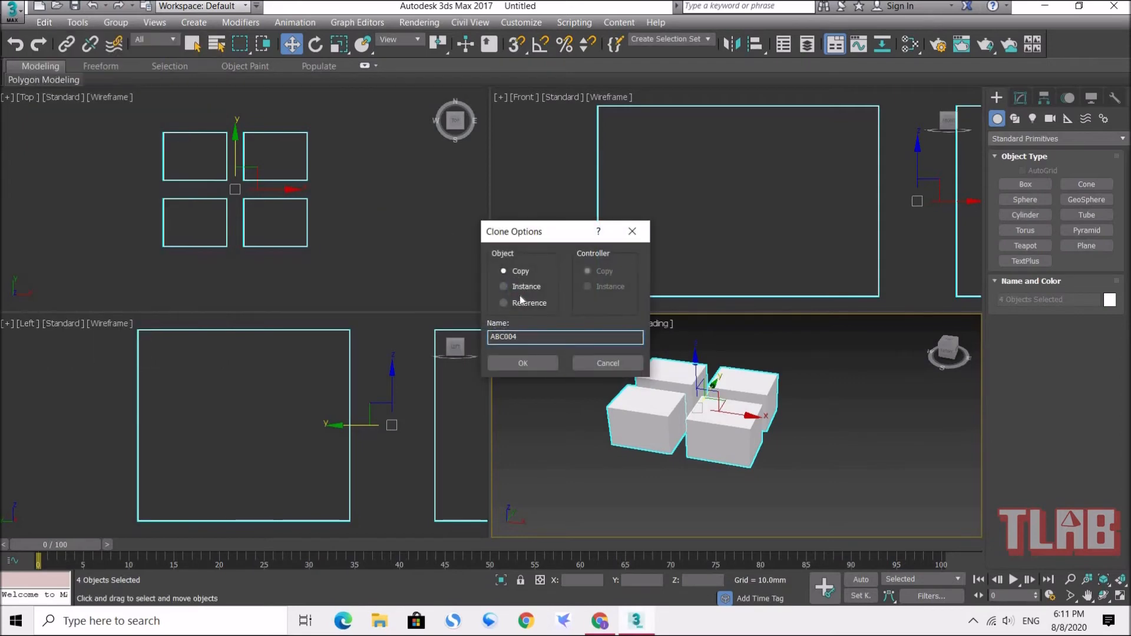
{"action": "left_click", "coordinate": [523, 363]}
{"action": "left_click_drag", "start_coordinate": [283, 189], "coordinate": [448, 202]}
{"action": "left_click", "coordinate": [387, 267]}
{"action": "left_click", "coordinate": [555, 361]}
{"action": "middle_click_drag", "start_coordinate": [787, 421], "coordinate": [734, 434]}
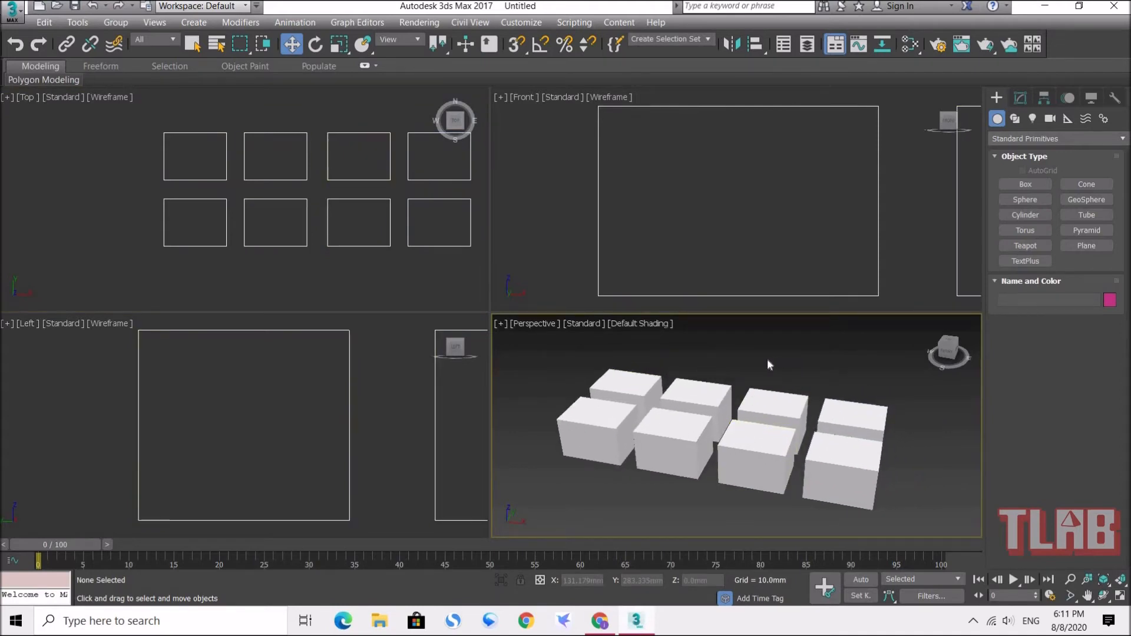
Undo the group cloning and the moves, back to the first copy lying on the original box
{"action": "key", "text": "ctrl+z"}
{"action": "key", "text": "ctrl+z"}
{"action": "key", "text": "ctrl+z"}
{"action": "key", "text": "ctrl+z"}
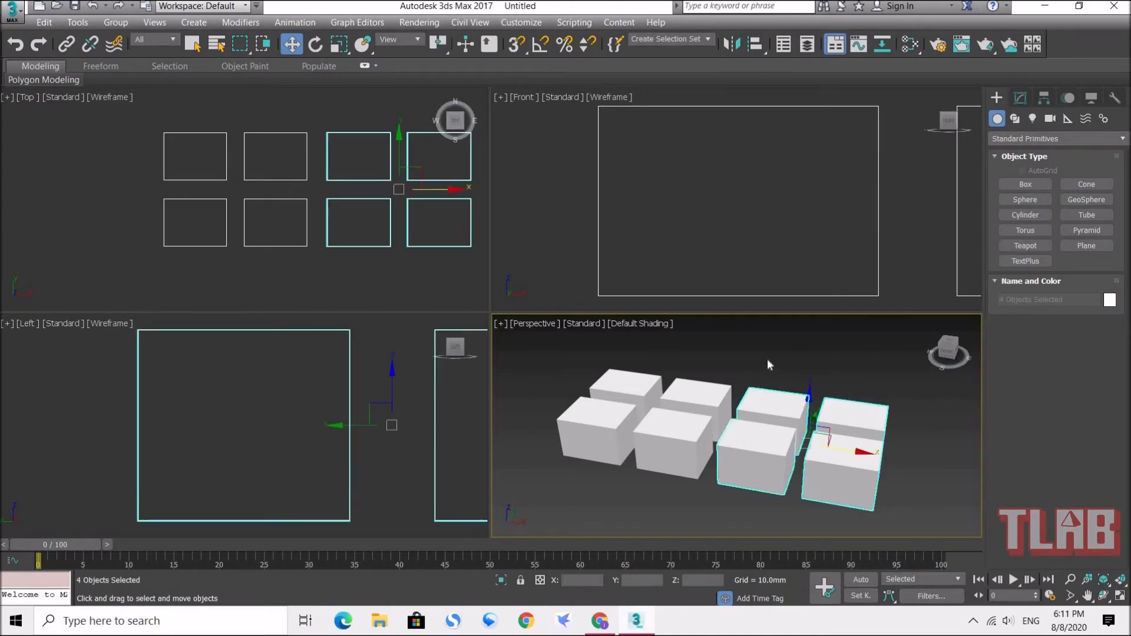
{"action": "key", "text": "ctrl+z"}
{"action": "key", "text": "ctrl+z"}
{"action": "key", "text": "ctrl+z"}
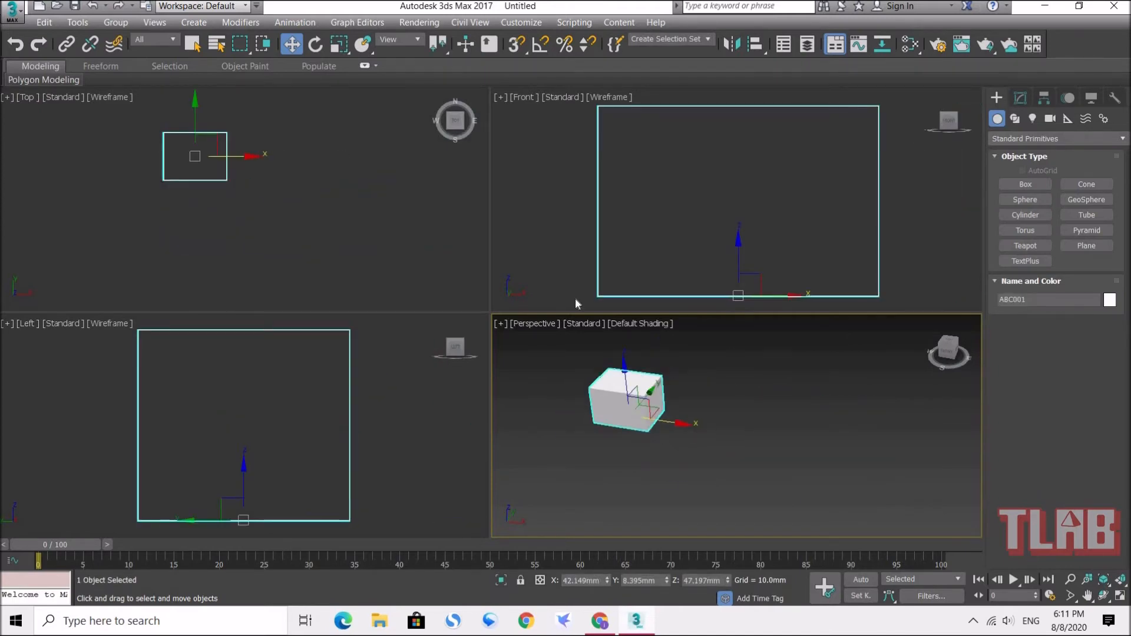
Clone the selected box with the Instance option and move the instance along the X axis to its right
{"action": "middle_click_drag", "start_coordinate": [259, 158], "coordinate": [285, 208]}
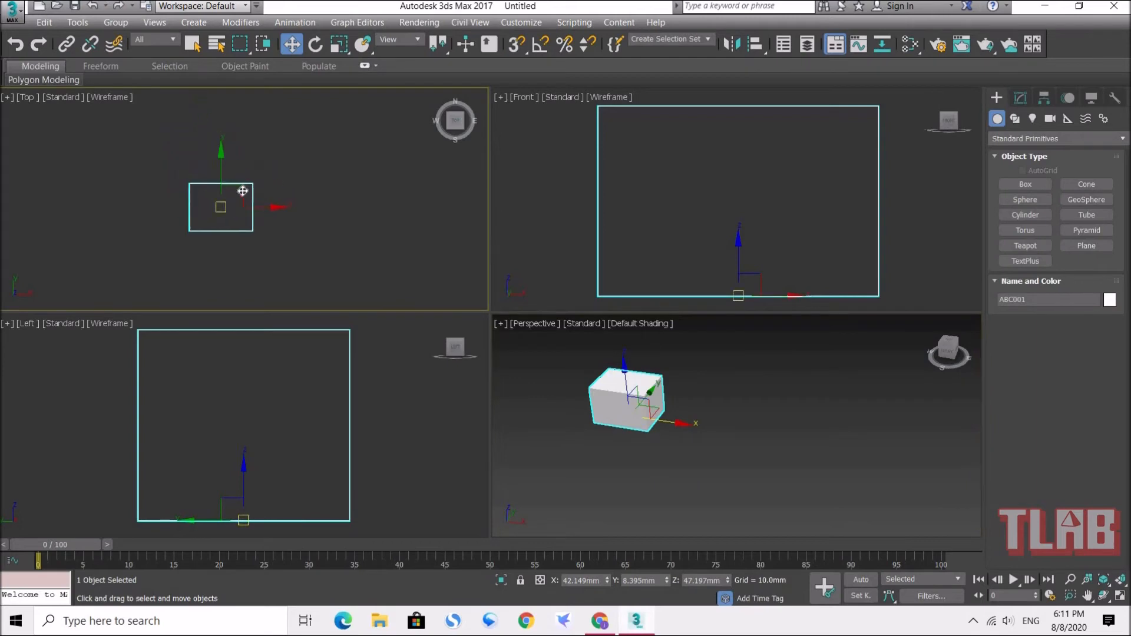
{"action": "left_click", "coordinate": [44, 24]}
{"action": "left_click", "coordinate": [61, 118]}
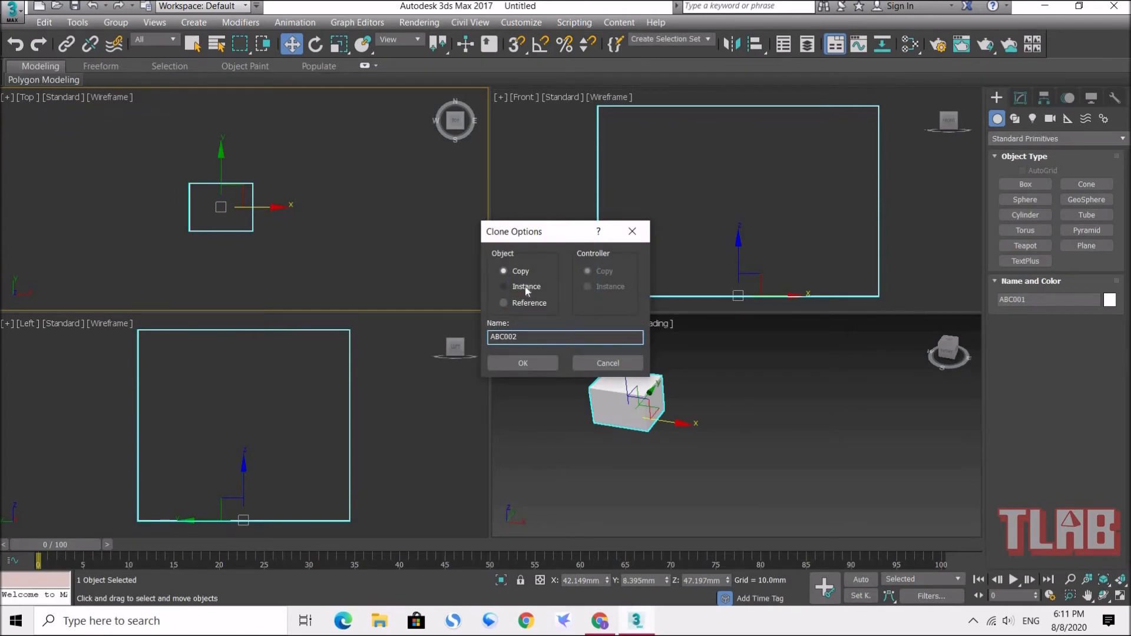
{"action": "left_click", "coordinate": [528, 286]}
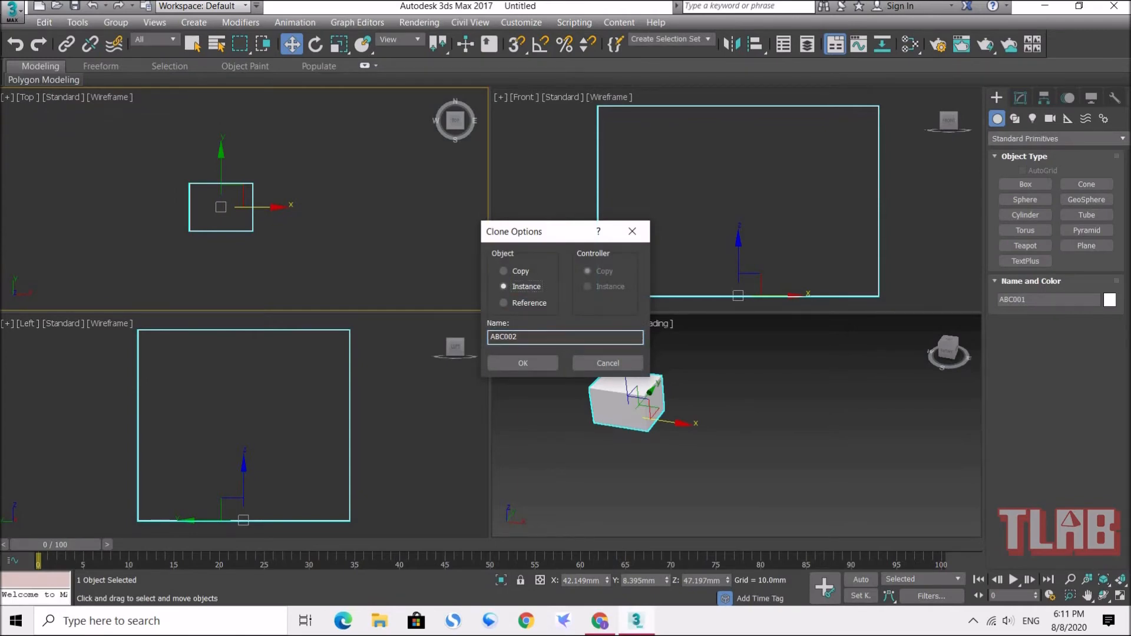
{"action": "left_click", "coordinate": [541, 362]}
{"action": "left_click_drag", "start_coordinate": [285, 208], "coordinate": [371, 209]}
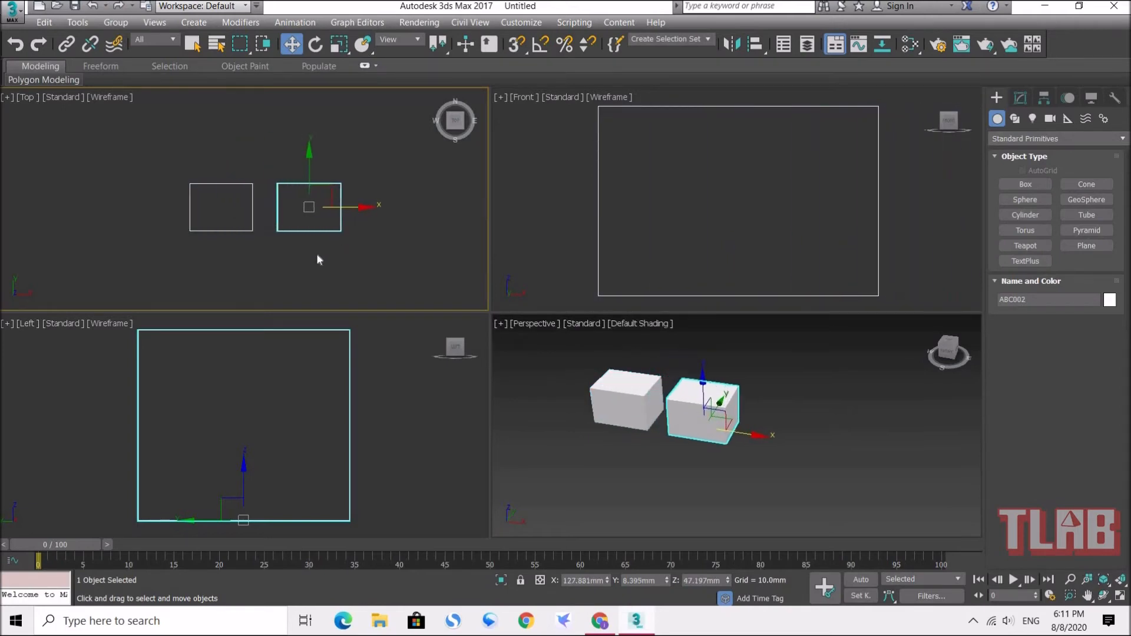
Select all the boxes in the Top view and clone them with the Instance option
{"action": "left_click", "coordinate": [317, 255]}
{"action": "left_click_drag", "start_coordinate": [163, 165], "coordinate": [375, 253]}
{"action": "left_click", "coordinate": [40, 23]}
{"action": "left_click", "coordinate": [65, 117]}
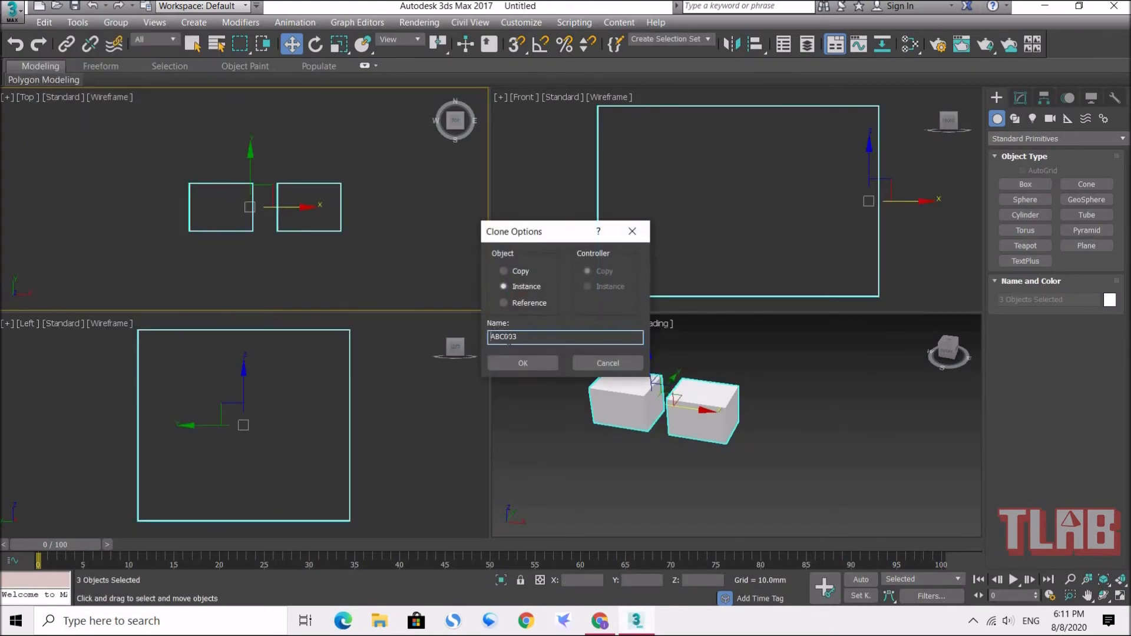
{"action": "left_click", "coordinate": [501, 361]}
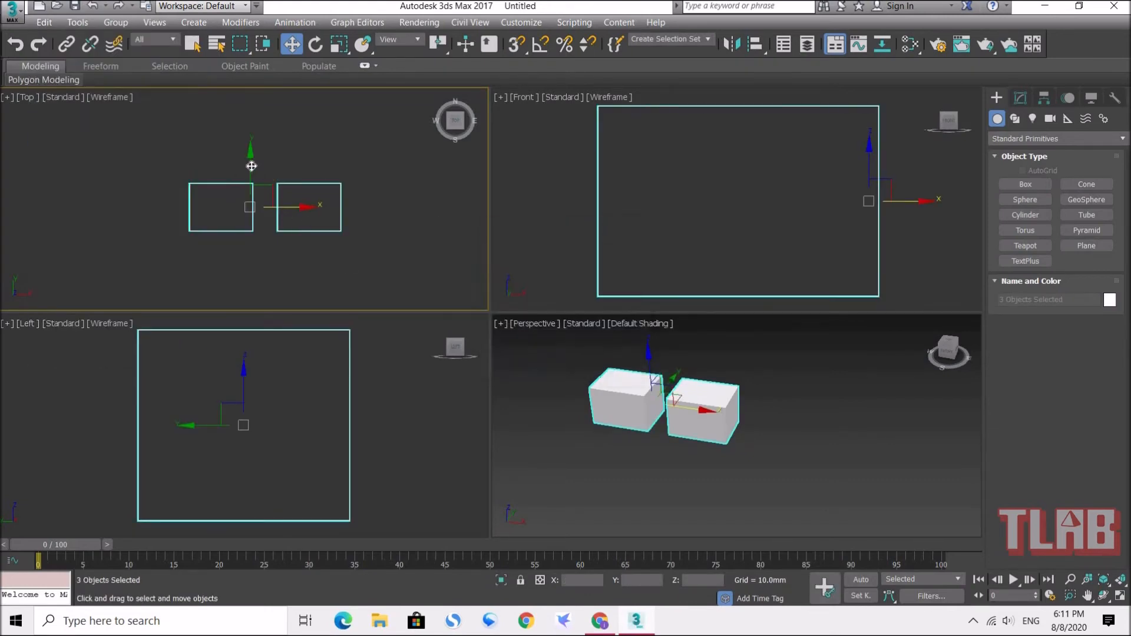
Move the new instances down along the Y axis in the Top view to form a second row, and clear the selection
{"action": "left_click_drag", "start_coordinate": [255, 202], "coordinate": [258, 237]}
{"action": "middle_click_drag", "start_coordinate": [730, 407], "coordinate": [860, 419]}
{"action": "scroll", "coordinate": [799, 413], "scroll_direction": "up", "scroll_amount": 3}
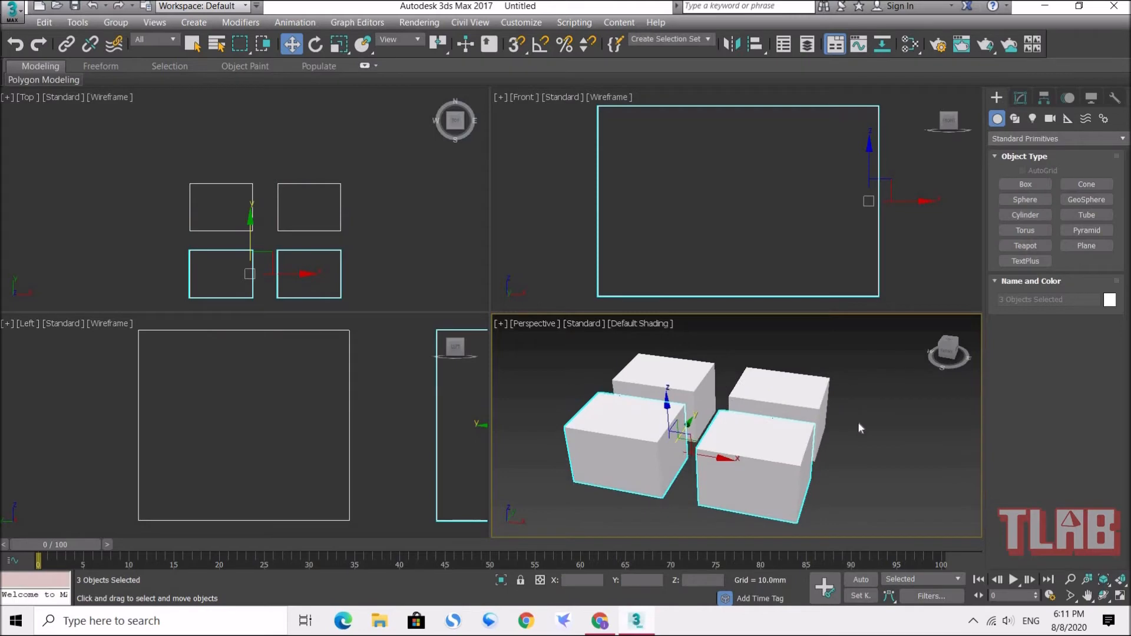
{"action": "left_click", "coordinate": [858, 422]}
{"action": "middle_click_drag", "start_coordinate": [301, 223], "coordinate": [281, 197]}
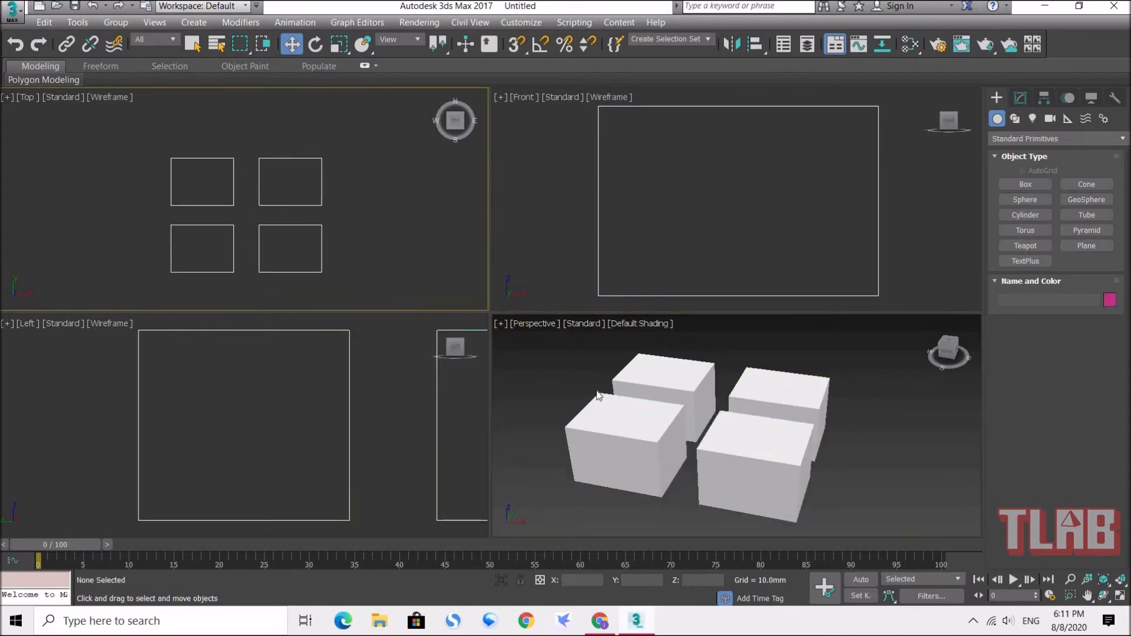
Select the boxes one after another in the Perspective view to identify the original and its instances
{"action": "left_click", "coordinate": [676, 377]}
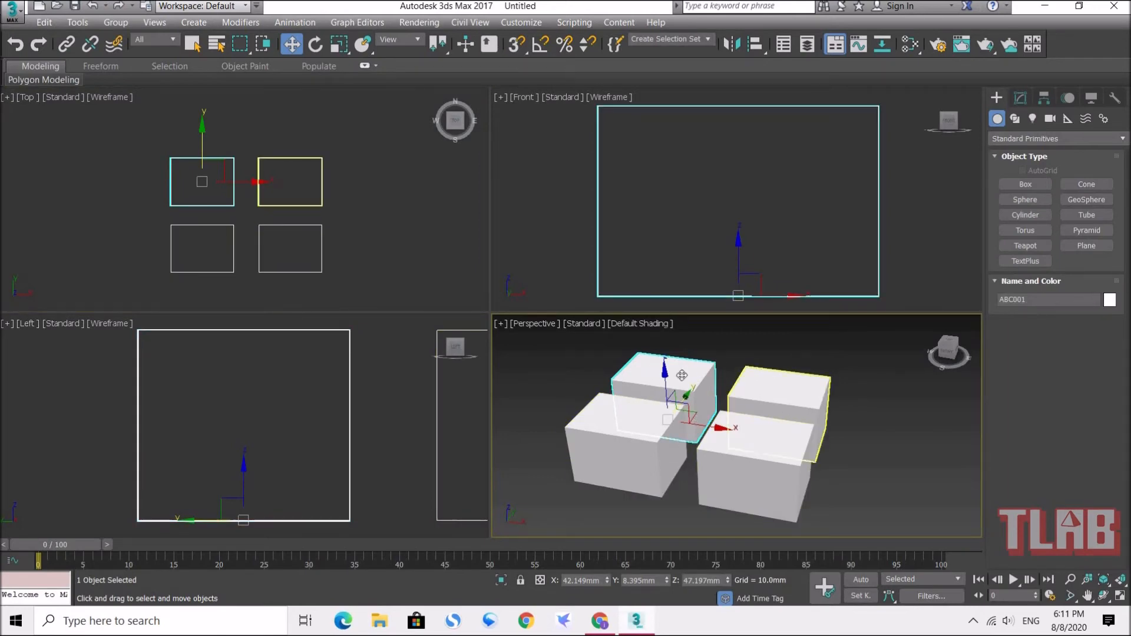
{"action": "middle_click_drag", "start_coordinate": [868, 409], "coordinate": [832, 407]}
{"action": "left_click", "coordinate": [738, 428]}
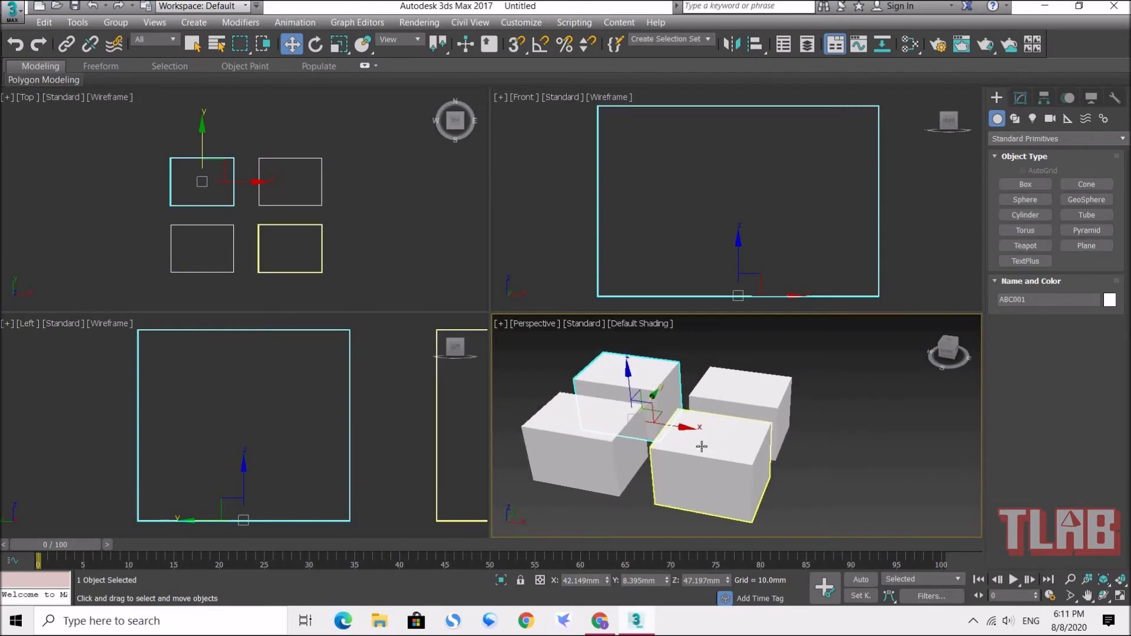
{"action": "left_click", "coordinate": [739, 391]}
{"action": "left_click", "coordinate": [626, 374]}
{"action": "left_click", "coordinate": [583, 439]}
Set the height of the front-right box instance in the Perspective view to 100 mm
{"action": "left_click", "coordinate": [707, 451]}
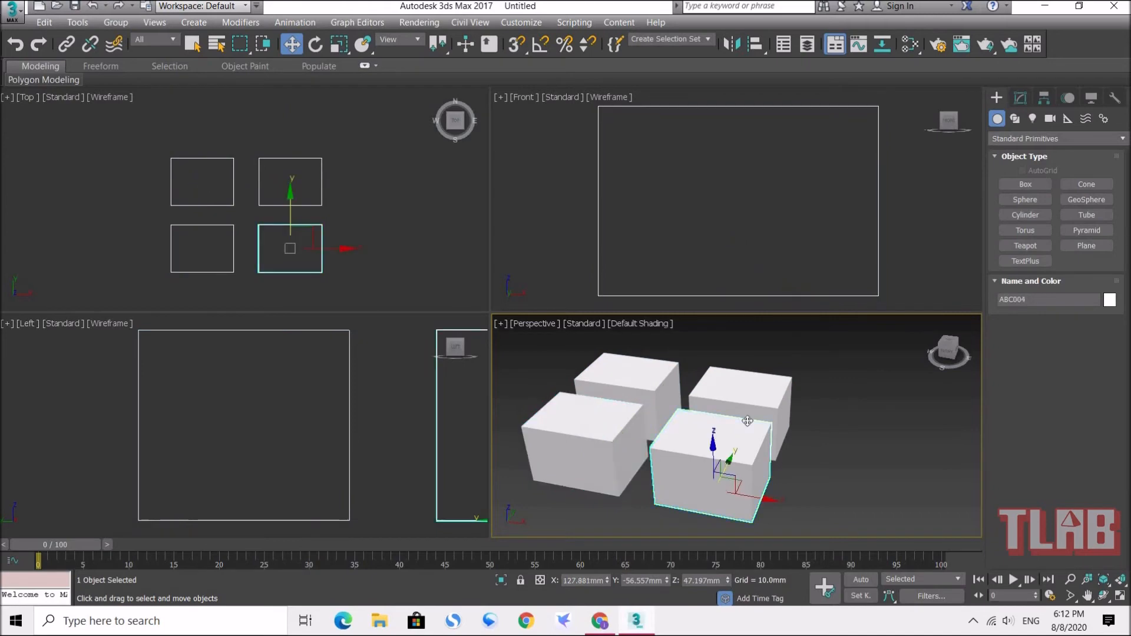
{"action": "left_click", "coordinate": [1022, 100]}
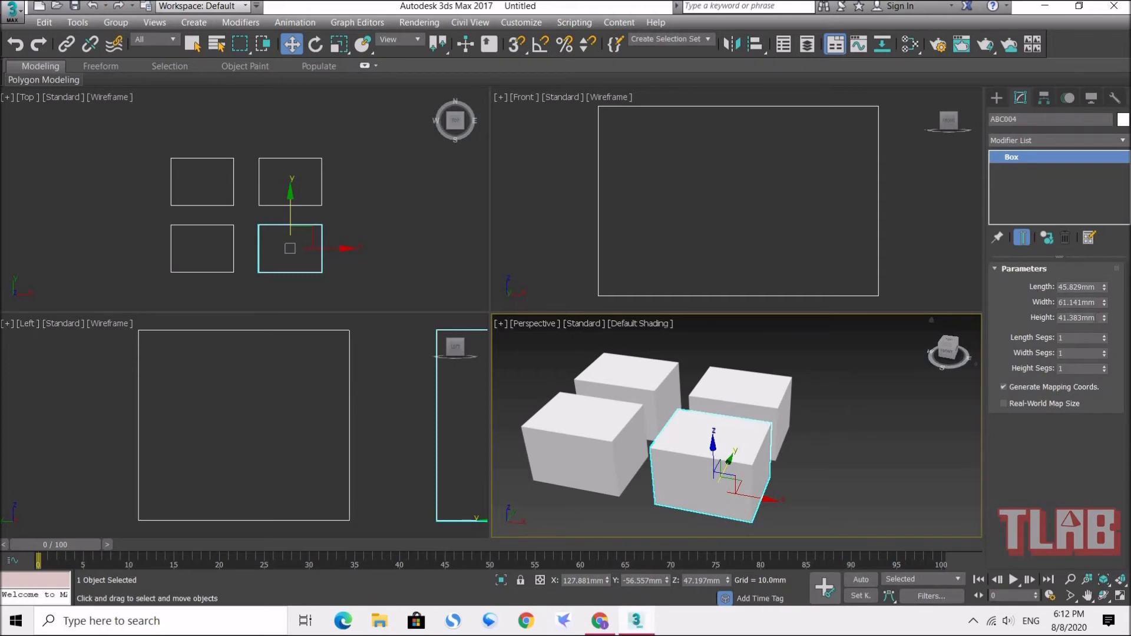
{"action": "left_click_drag", "start_coordinate": [1096, 318], "coordinate": [982, 315]}
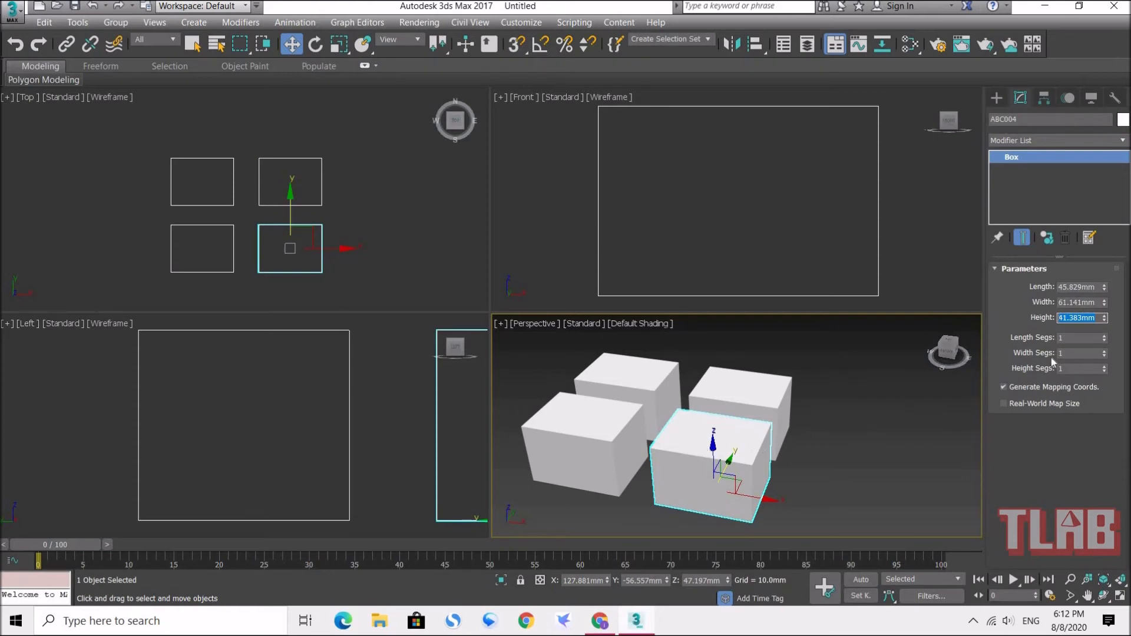
{"action": "type", "text": "100"}
{"action": "key", "text": "Return"}
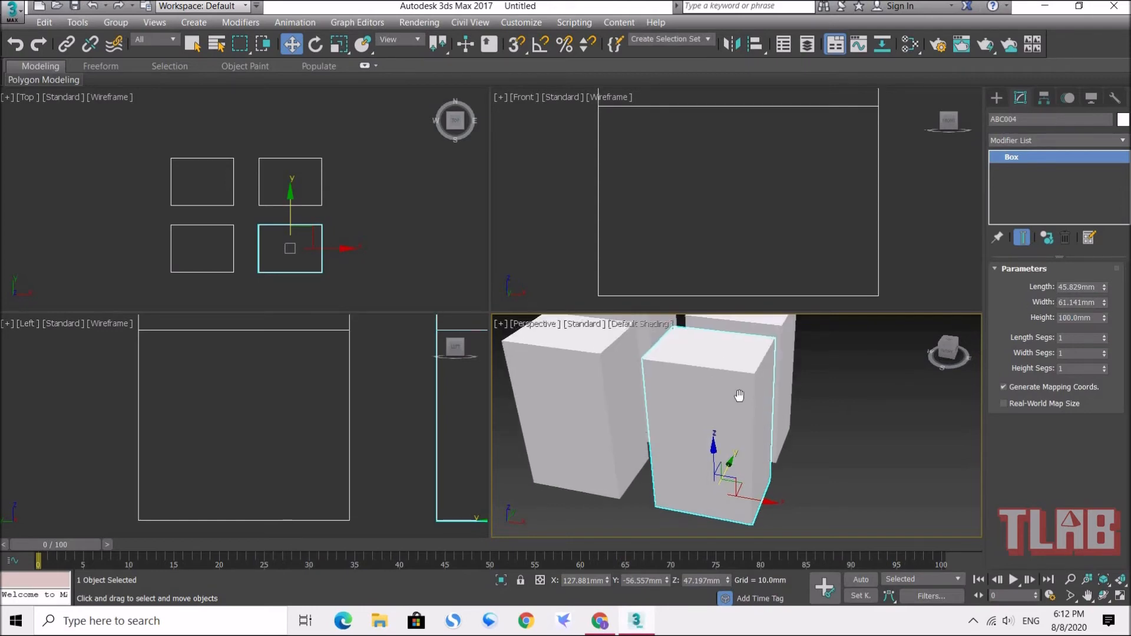
{"action": "scroll", "coordinate": [724, 377], "scroll_direction": "down", "scroll_amount": 4}
{"action": "middle_click_drag", "start_coordinate": [641, 413], "coordinate": [655, 420]}
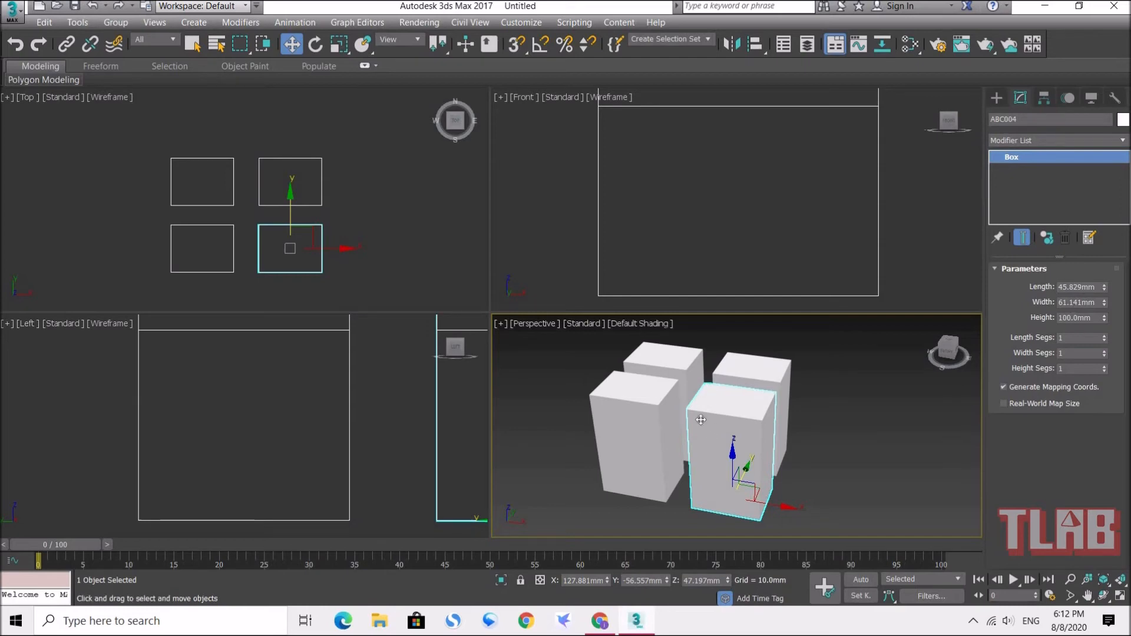
Clone the upper-right box in the Top view with the Copy option and move the copy about 85 mm along the X axis
{"action": "middle_click_drag", "start_coordinate": [327, 154], "coordinate": [198, 159]}
{"action": "left_click", "coordinate": [183, 200]}
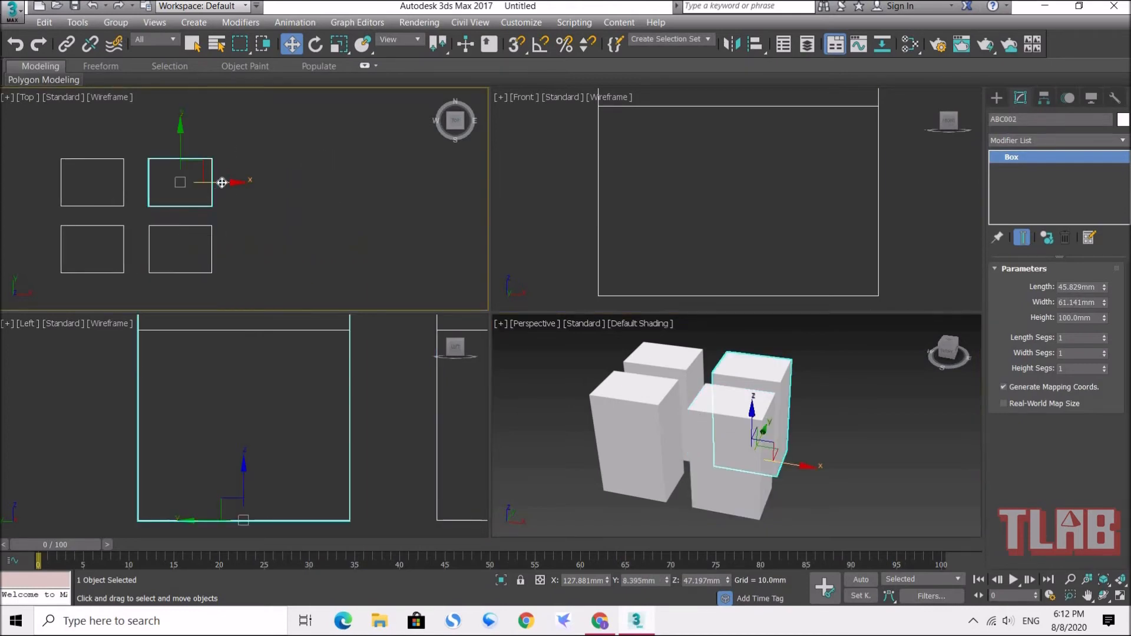
{"action": "left_click", "coordinate": [77, 22]}
{"action": "mouse_move", "coordinate": [45, 22]}
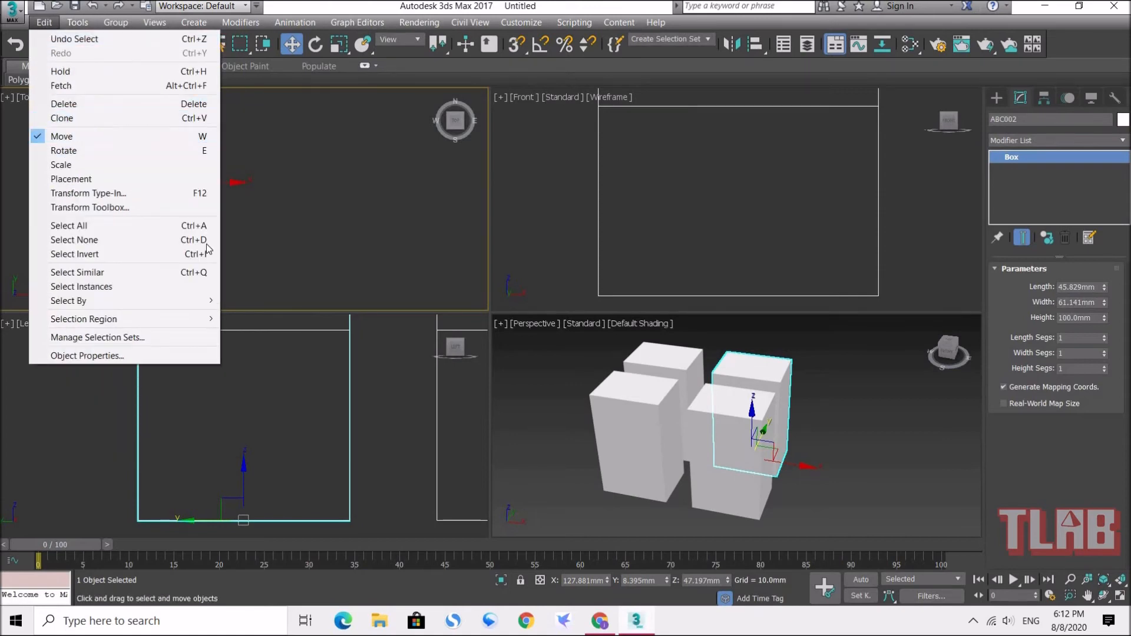
{"action": "left_click", "coordinate": [62, 118]}
{"action": "left_click", "coordinate": [513, 273]}
{"action": "left_click", "coordinate": [488, 338]}
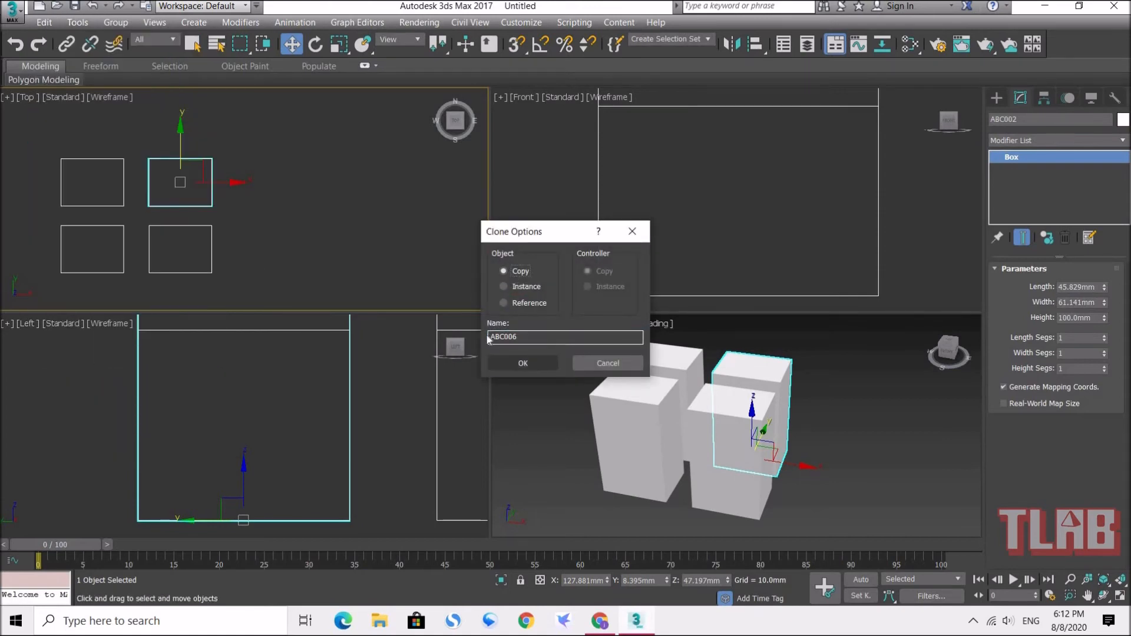
{"action": "key", "text": "Return"}
{"action": "left_click_drag", "start_coordinate": [225, 182], "coordinate": [300, 184]}
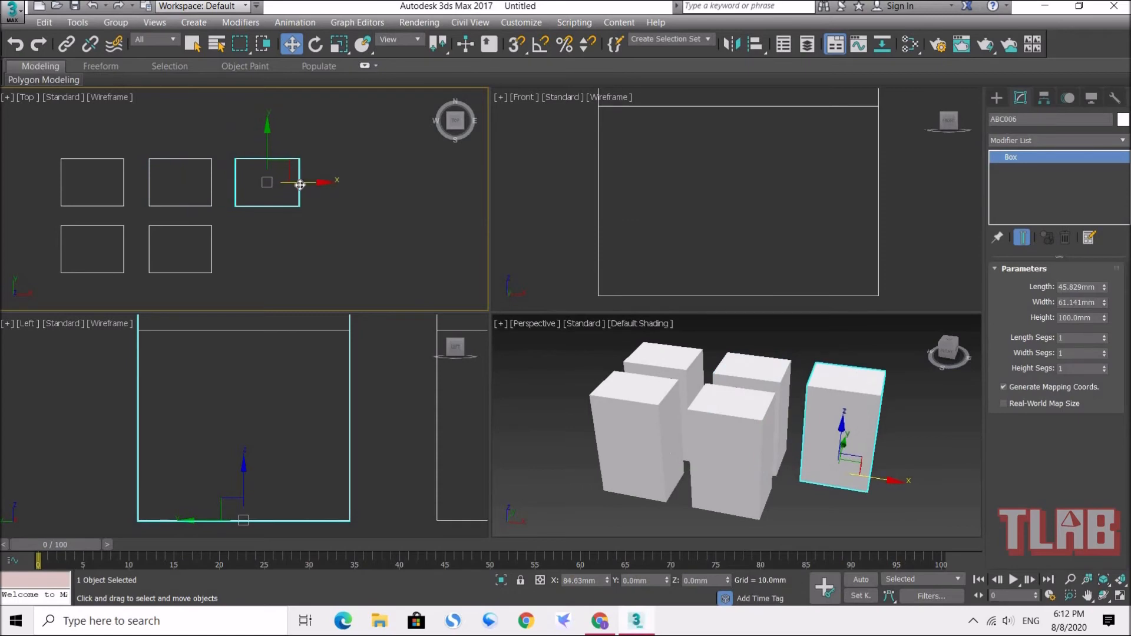
Clone the new box with the Copy option and move this second copy about 79 mm further along the X axis
{"action": "left_click", "coordinate": [234, 140]}
{"action": "left_click", "coordinate": [298, 200]}
{"action": "left_click", "coordinate": [44, 22]}
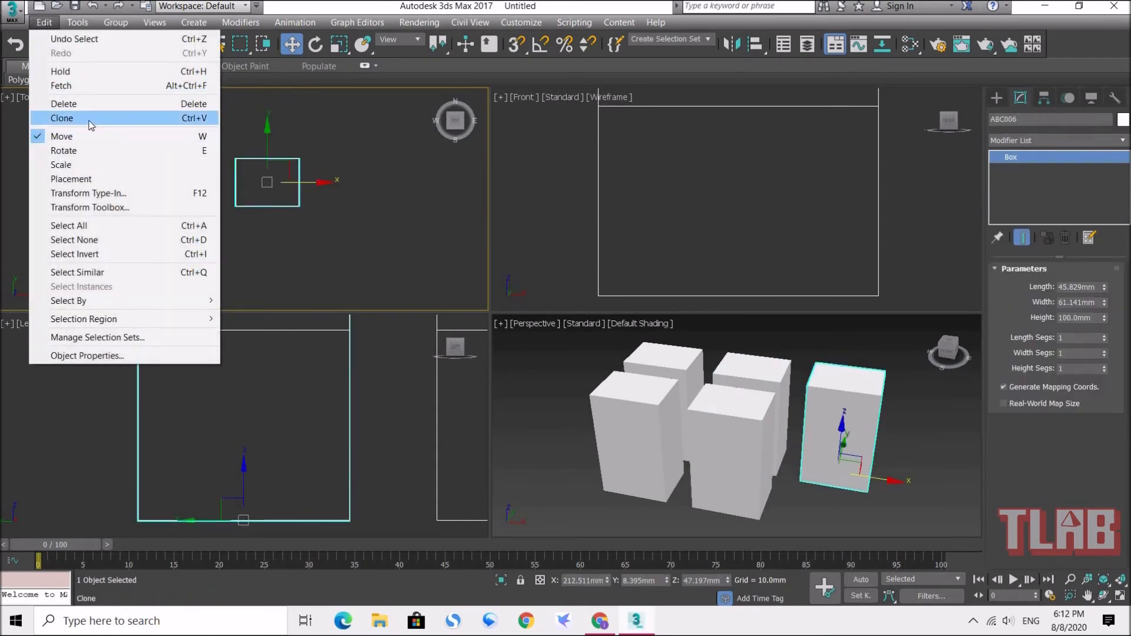
{"action": "left_click", "coordinate": [91, 118]}
{"action": "left_click", "coordinate": [526, 358]}
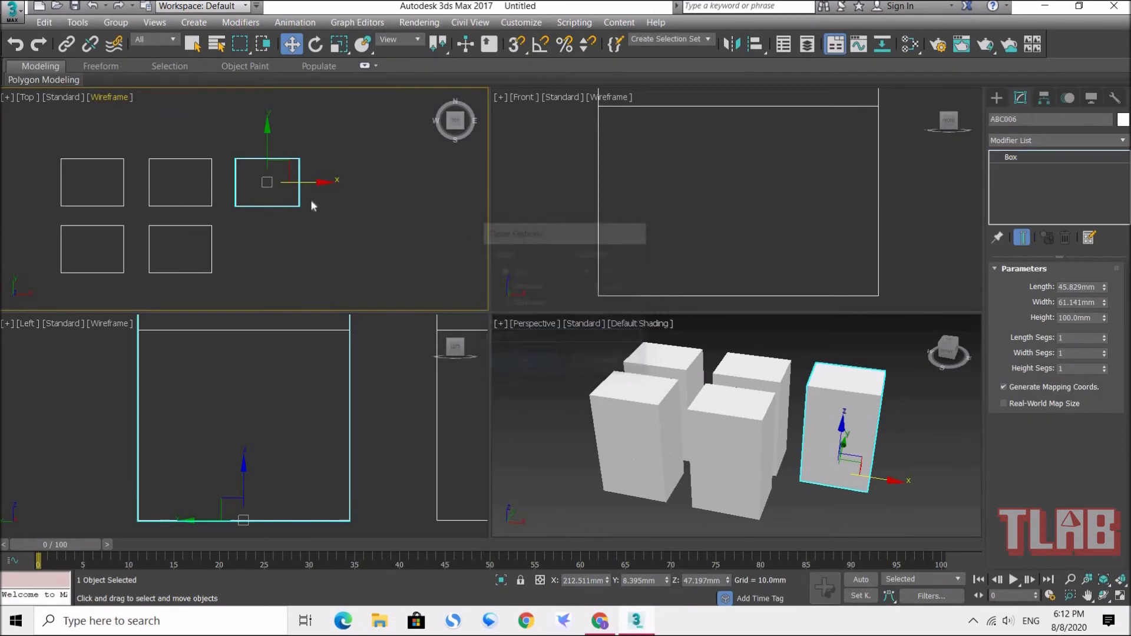
{"action": "left_click_drag", "start_coordinate": [312, 182], "coordinate": [393, 182]}
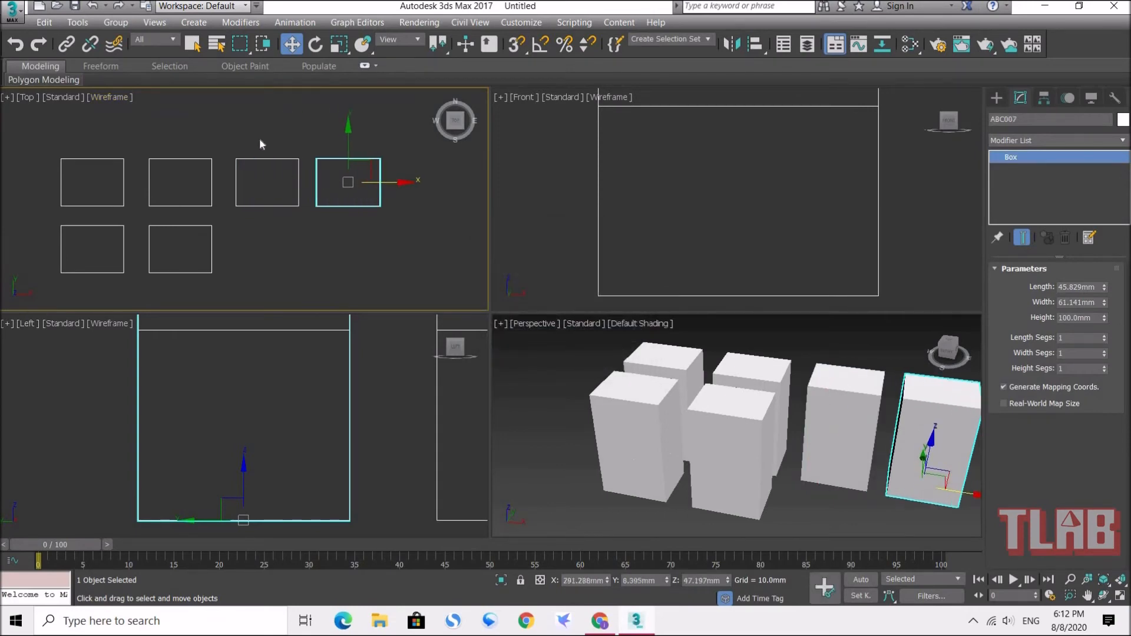
Select the two copied boxes together, clone them, and move the clones down along the Y axis to form a second row
{"action": "left_click_drag", "start_coordinate": [363, 225], "coordinate": [363, 224]}
{"action": "left_click", "coordinate": [44, 22]}
{"action": "left_click", "coordinate": [61, 118]}
{"action": "left_click", "coordinate": [526, 361]}
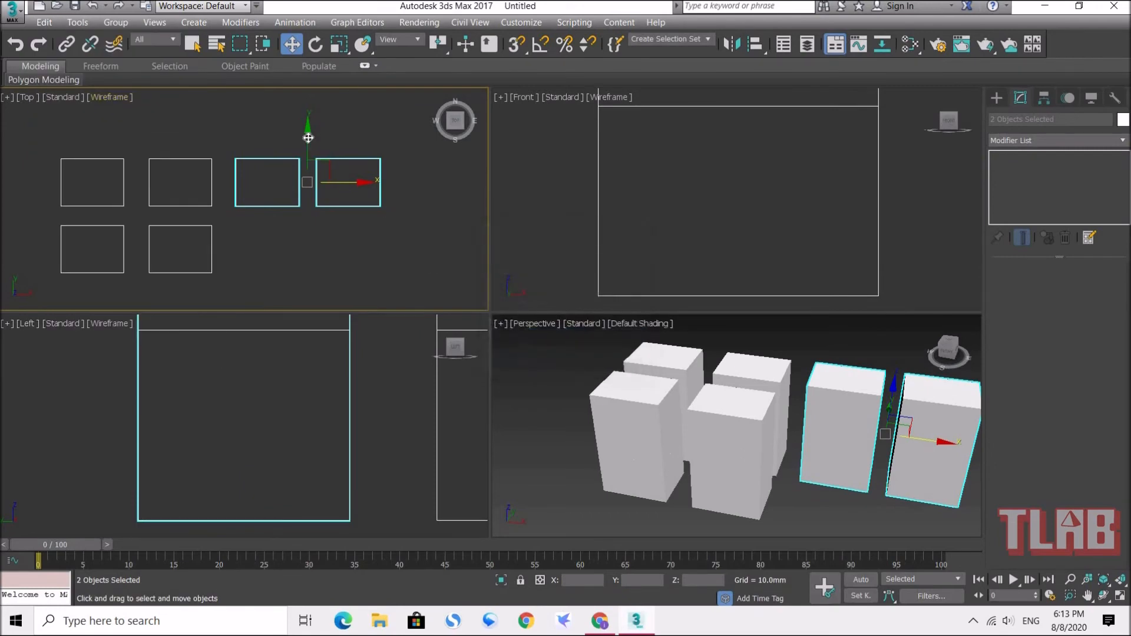
{"action": "left_click_drag", "start_coordinate": [308, 182], "coordinate": [307, 247]}
Select the four copied boxes, enlarge the Perspective view, and change their object color to purple
{"action": "middle_click_drag", "start_coordinate": [792, 397], "coordinate": [692, 370]}
{"action": "middle_click_drag", "start_coordinate": [734, 415], "coordinate": [742, 435], "text": "alt"}
{"action": "left_click", "coordinate": [744, 354]}
{"action": "left_click", "coordinate": [832, 372], "text": "ctrl"}
{"action": "left_click", "coordinate": [809, 443], "text": "ctrl"}
{"action": "left_click", "coordinate": [727, 419], "text": "ctrl"}
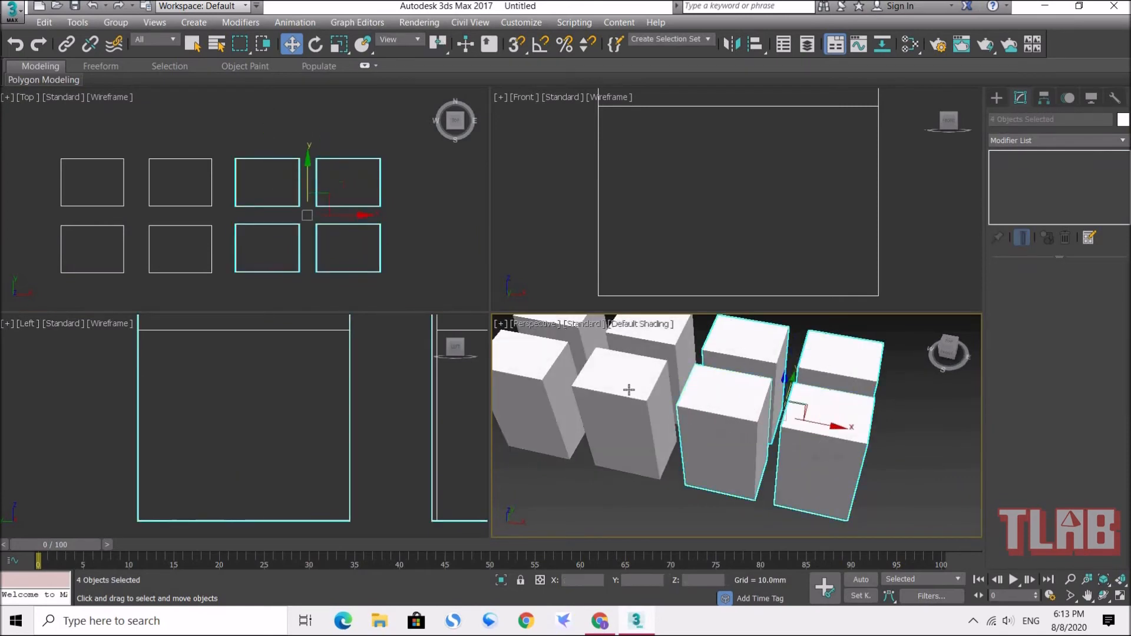
{"action": "left_click_drag", "start_coordinate": [490, 313], "coordinate": [143, 133]}
{"action": "middle_click_drag", "start_coordinate": [586, 344], "coordinate": [629, 371]}
{"action": "left_click", "coordinate": [1122, 120]}
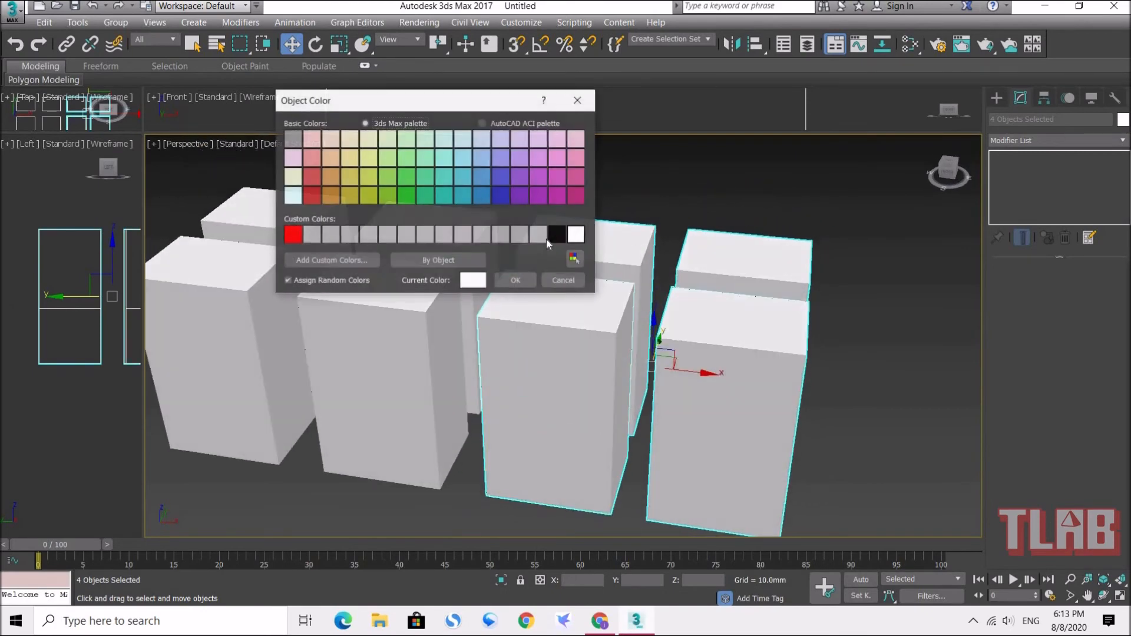
{"action": "left_click", "coordinate": [518, 195]}
{"action": "left_click", "coordinate": [517, 281]}
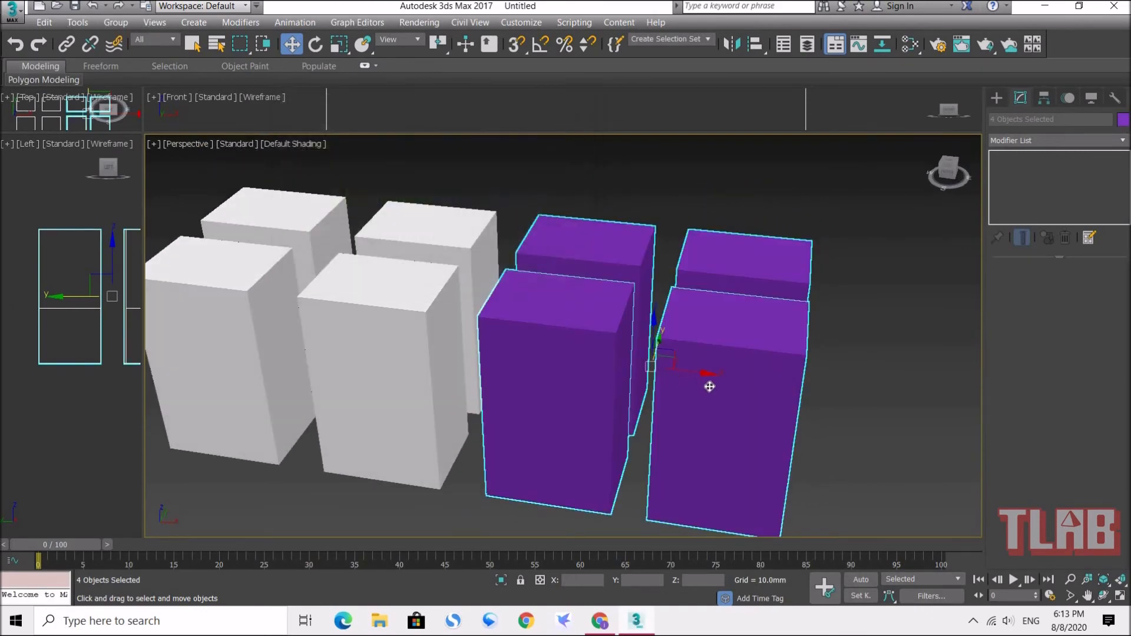
Move the four purple boxes about 50 mm along the X axis away from the white boxes and clear the selection
{"action": "left_click_drag", "start_coordinate": [699, 371], "coordinate": [848, 389]}
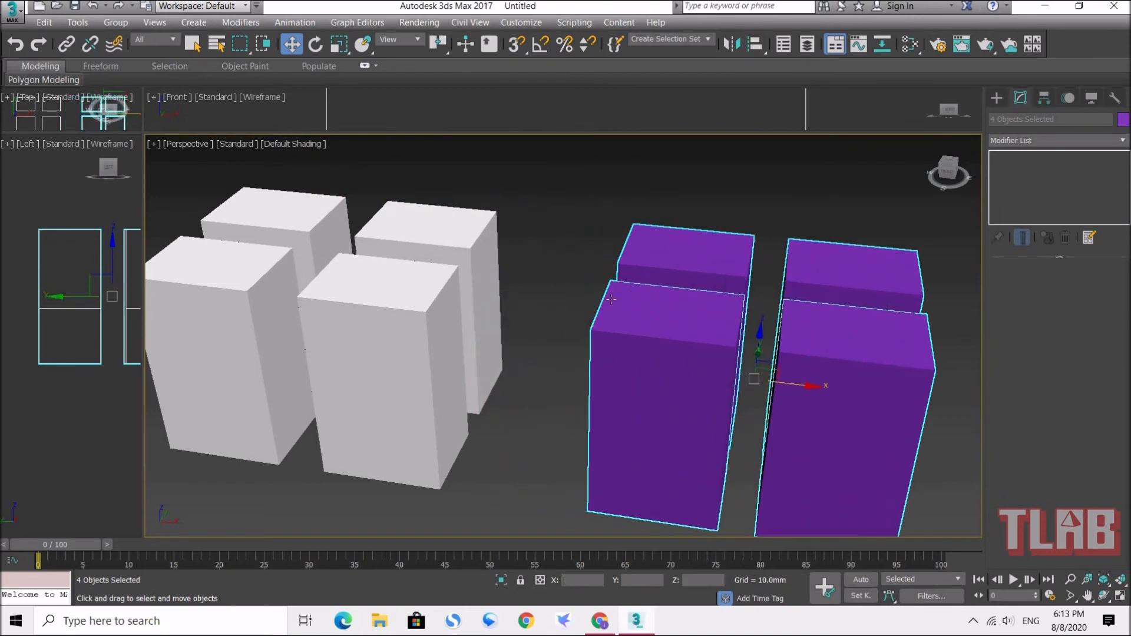
{"action": "left_click", "coordinate": [553, 291]}
{"action": "scroll", "coordinate": [553, 291], "scroll_direction": "down", "scroll_amount": 4}
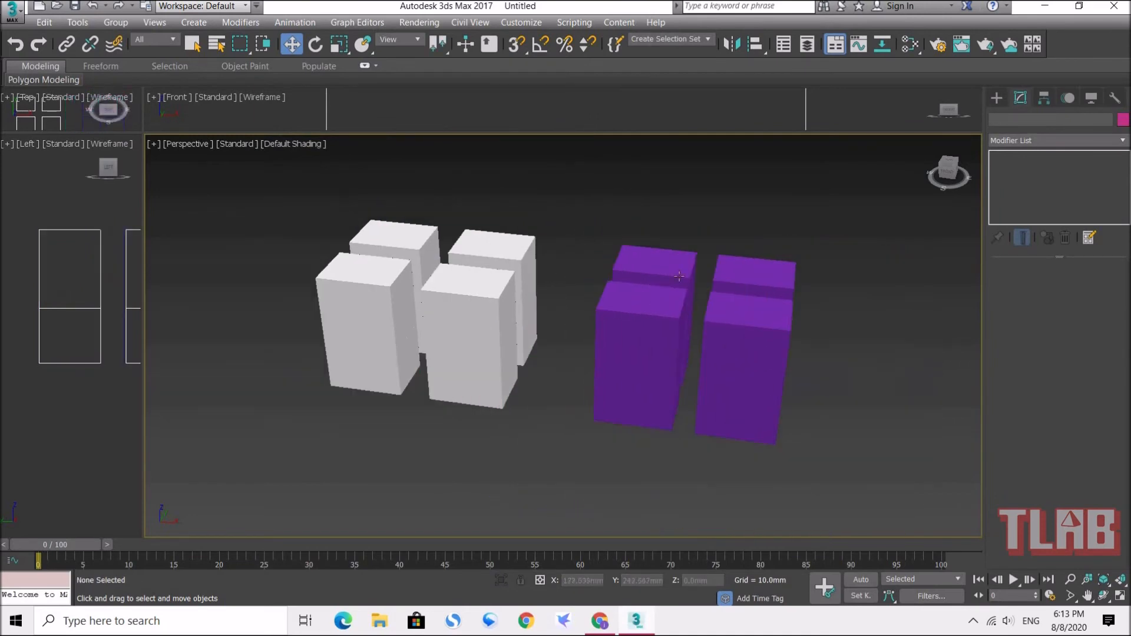
Set the height of the front-right purple box to 50 mm and clear the selection
{"action": "left_click", "coordinate": [638, 318]}
{"action": "left_click", "coordinate": [736, 352]}
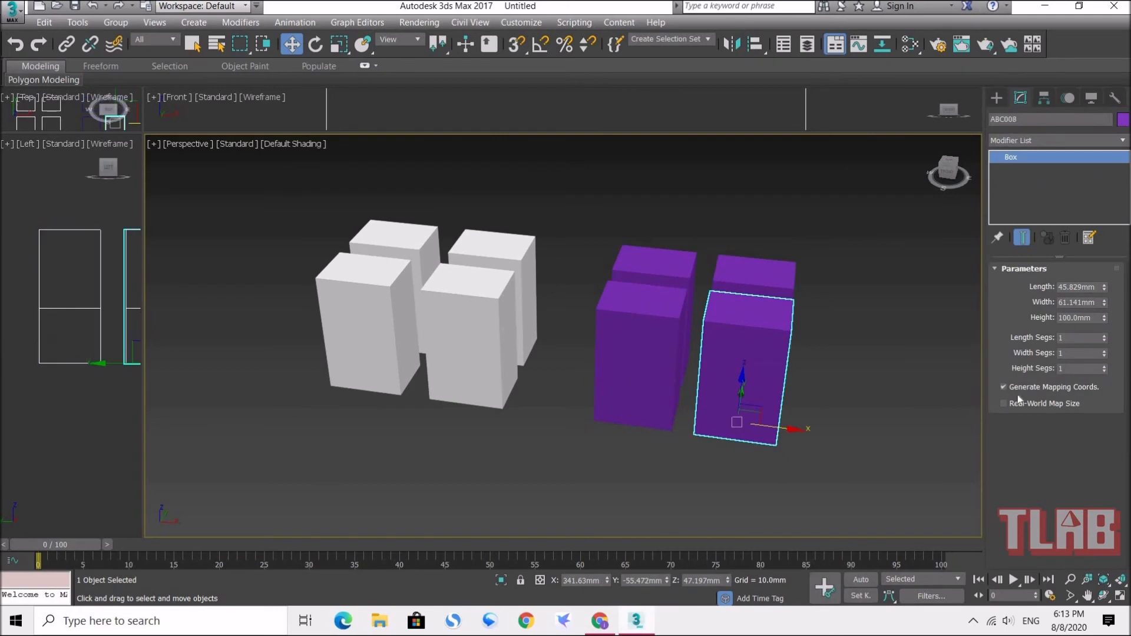
{"action": "left_click_drag", "start_coordinate": [1095, 318], "coordinate": [984, 314]}
{"action": "type", "text": "50"}
{"action": "key", "text": "Return"}
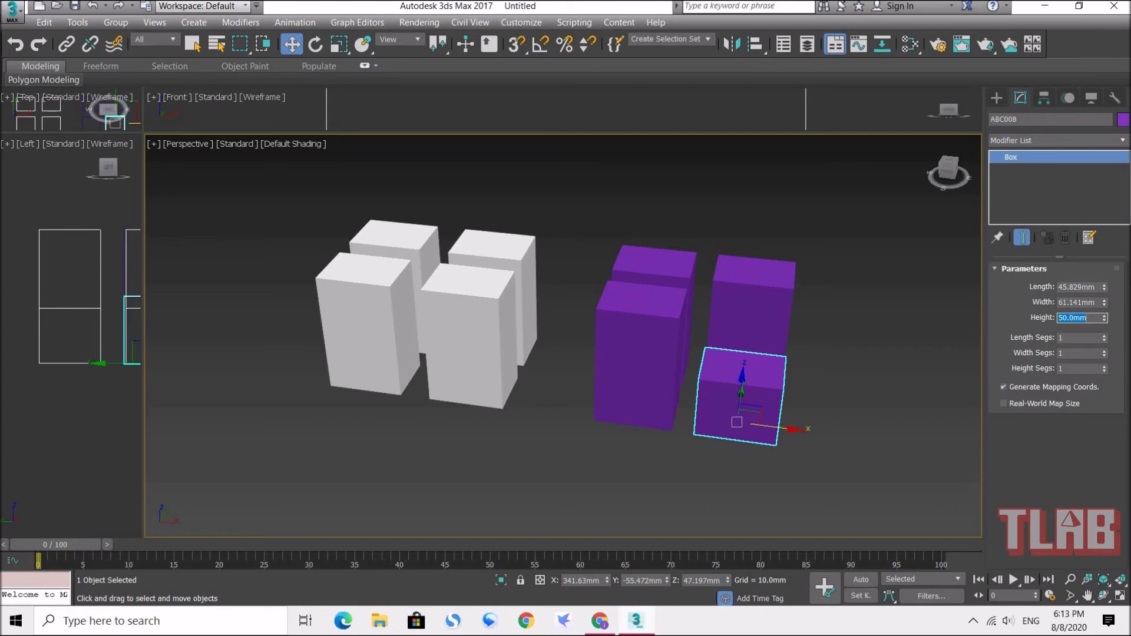
{"action": "left_click", "coordinate": [827, 371]}
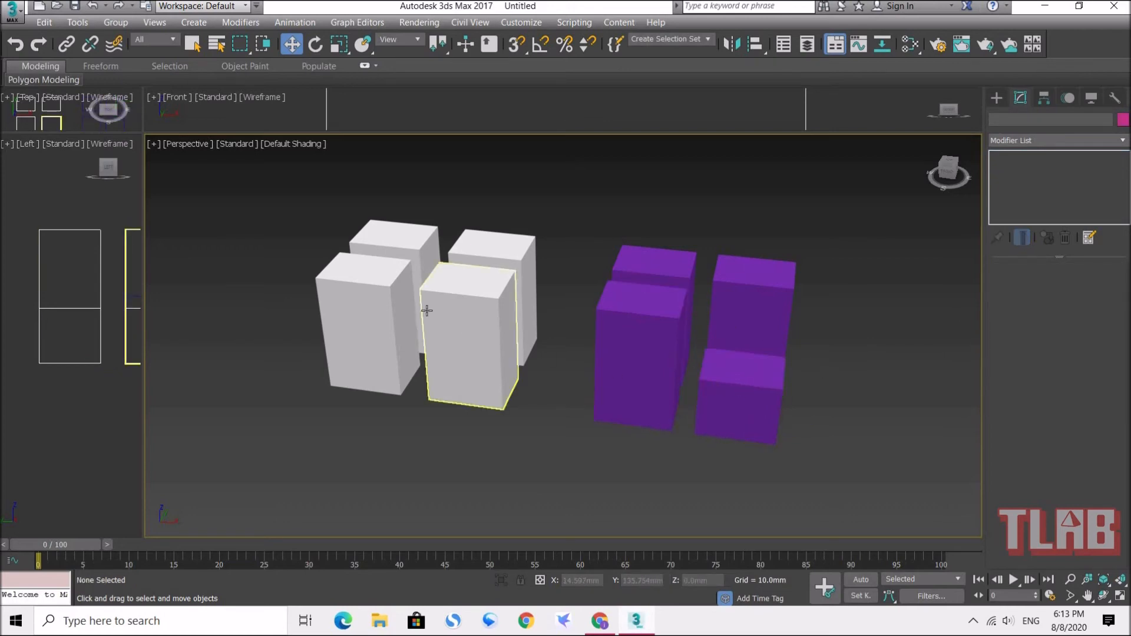
Select the white boxes one after another in the Perspective view to identify the instances
{"action": "left_click", "coordinate": [454, 324]}
{"action": "left_click", "coordinate": [369, 307]}
{"action": "left_click", "coordinate": [391, 238]}
{"action": "left_click", "coordinate": [475, 256]}
{"action": "left_click", "coordinate": [457, 317]}
{"action": "left_click", "coordinate": [380, 316]}
{"action": "left_click", "coordinate": [384, 241]}
{"action": "left_click", "coordinate": [490, 250]}
{"action": "key", "text": "ctrl+z"}
Set the width of the tall front-left white box instance to 50 mm
{"action": "left_click", "coordinate": [348, 313]}
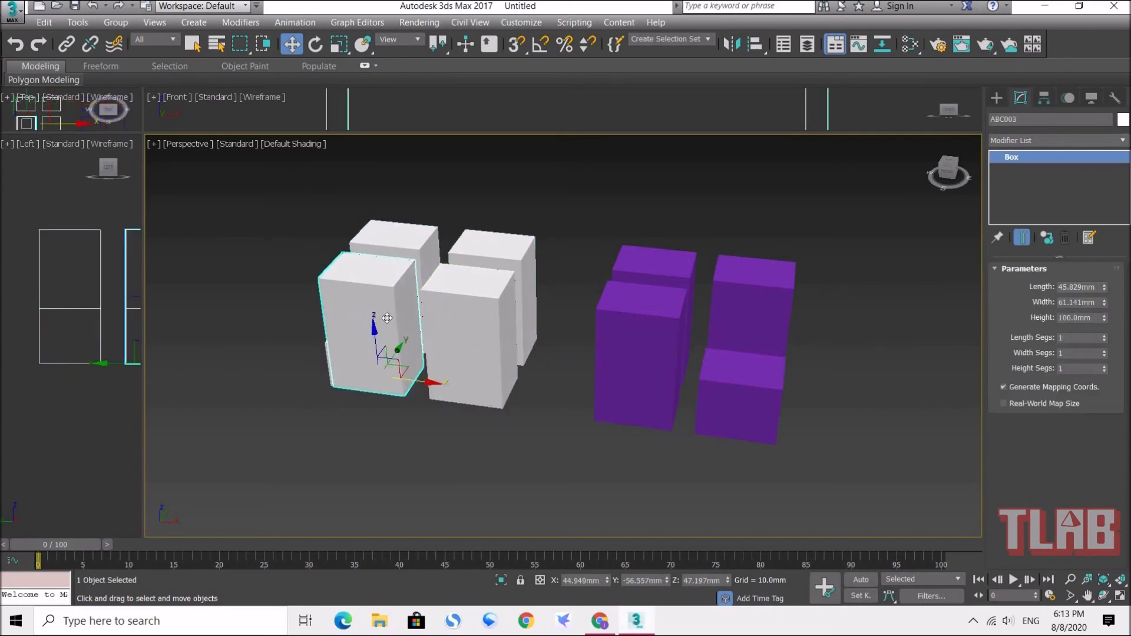
{"action": "left_click_drag", "start_coordinate": [1095, 303], "coordinate": [964, 308]}
{"action": "type", "text": "50"}
{"action": "key", "text": "Return"}
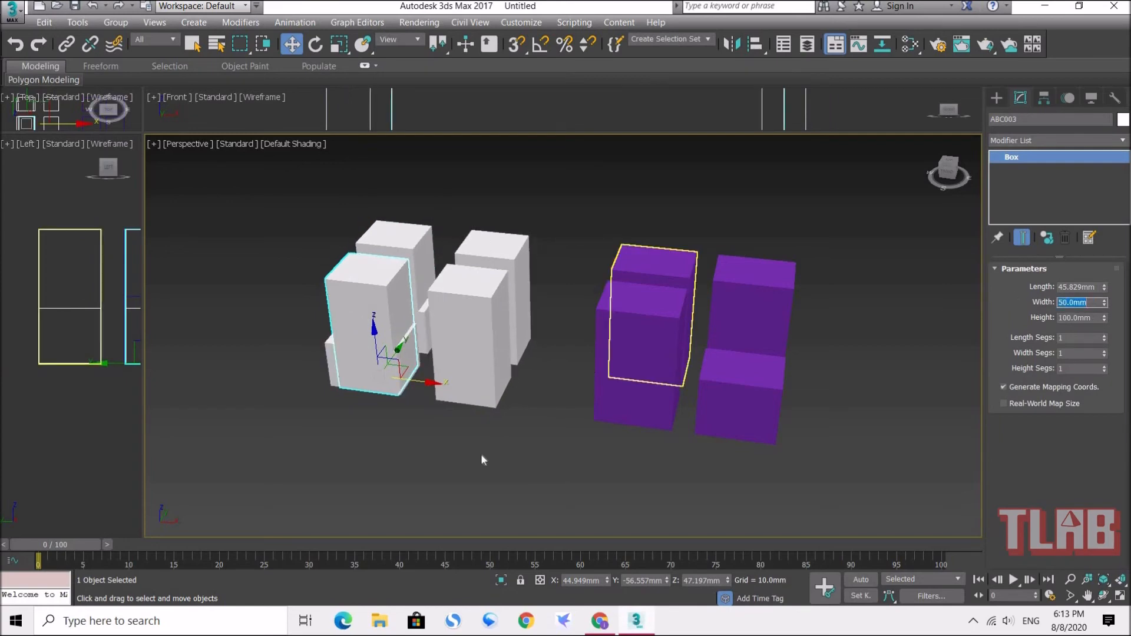
Delete the two short white boxes that overlap the taller instances in the left column
{"action": "left_click", "coordinate": [370, 415]}
{"action": "middle_click_drag", "start_coordinate": [370, 416], "coordinate": [493, 447], "text": "alt"}
{"action": "left_click", "coordinate": [493, 447]}
{"action": "left_click", "coordinate": [415, 424], "text": "ctrl"}
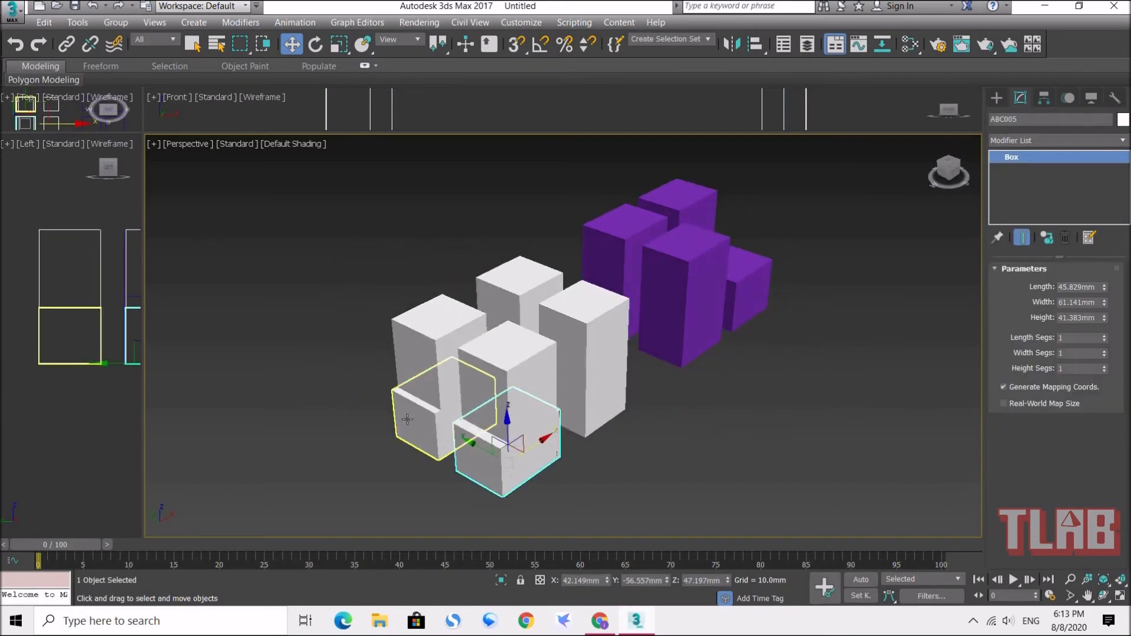
{"action": "left_click", "coordinate": [657, 453]}
Set the length of the front-right white box instance to 80 mm
{"action": "middle_click_drag", "start_coordinate": [680, 422], "coordinate": [577, 409], "text": "alt"}
{"action": "left_click", "coordinate": [478, 318]}
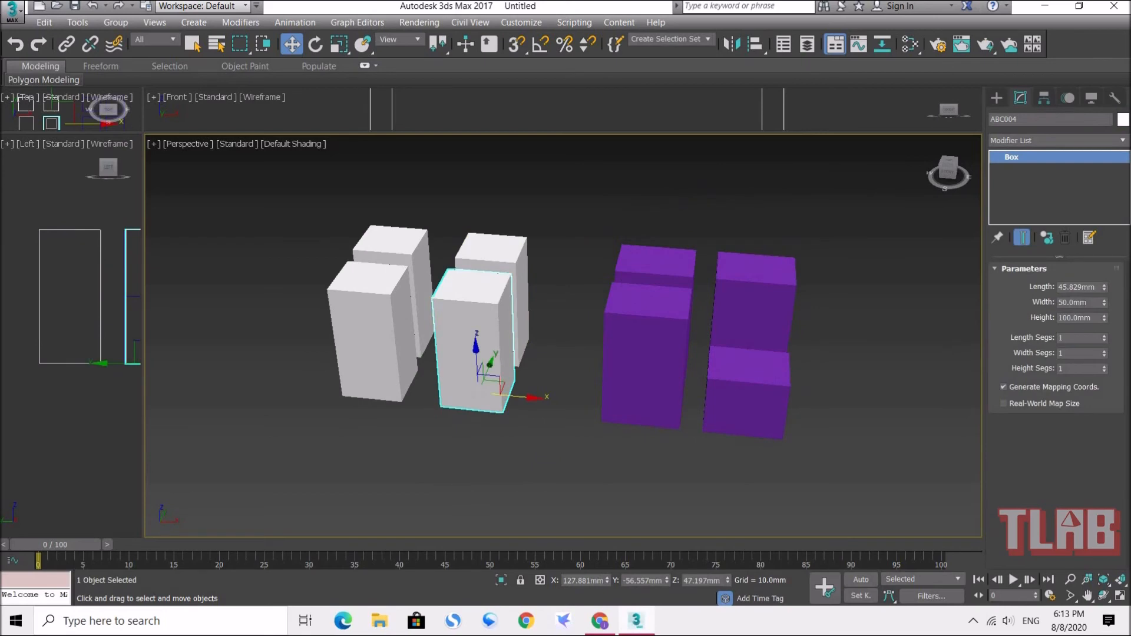
{"action": "left_click_drag", "start_coordinate": [1097, 287], "coordinate": [986, 289]}
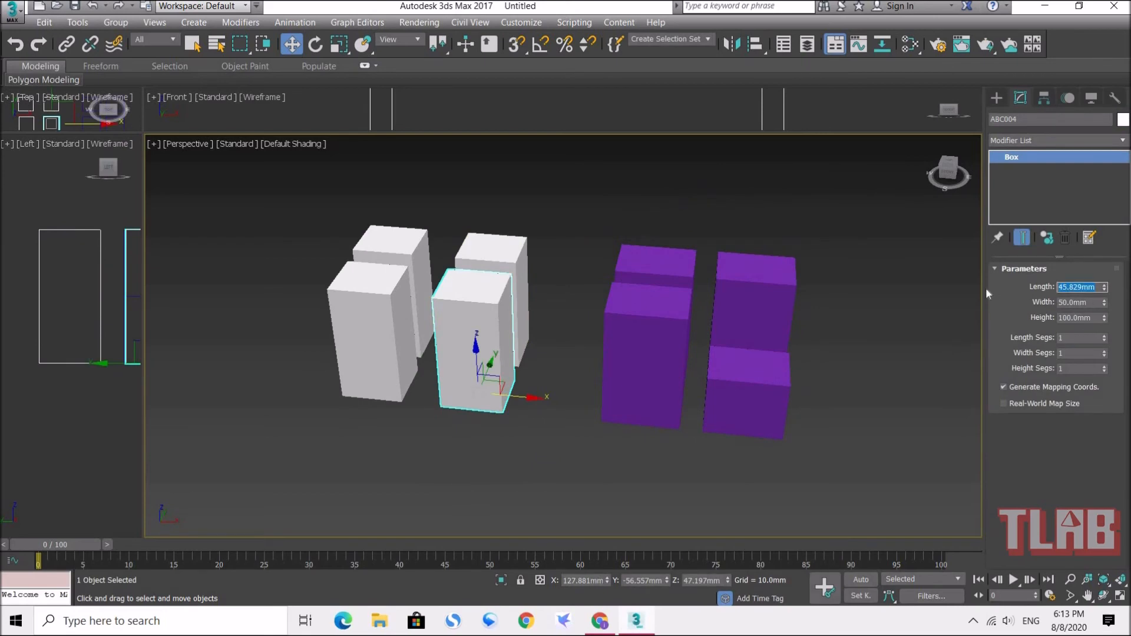
{"action": "type", "text": "80"}
{"action": "key", "text": "Return"}
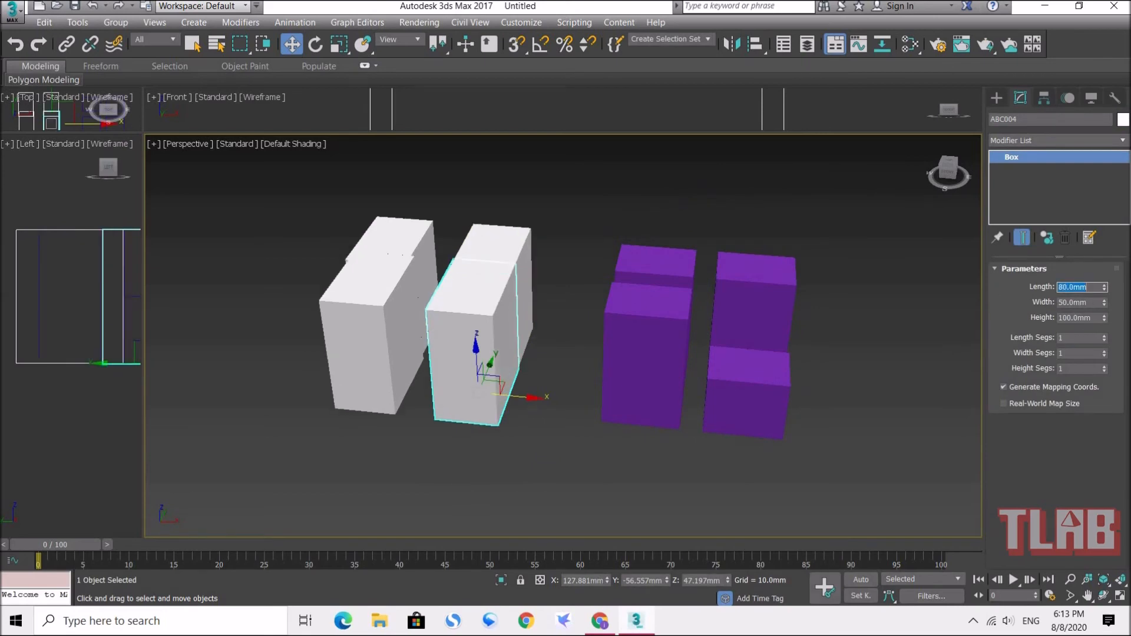
Undo the last length change on the white box instance
{"action": "left_click", "coordinate": [590, 490]}
{"action": "key", "text": "ctrl+z"}
{"action": "key", "text": "ctrl+z"}
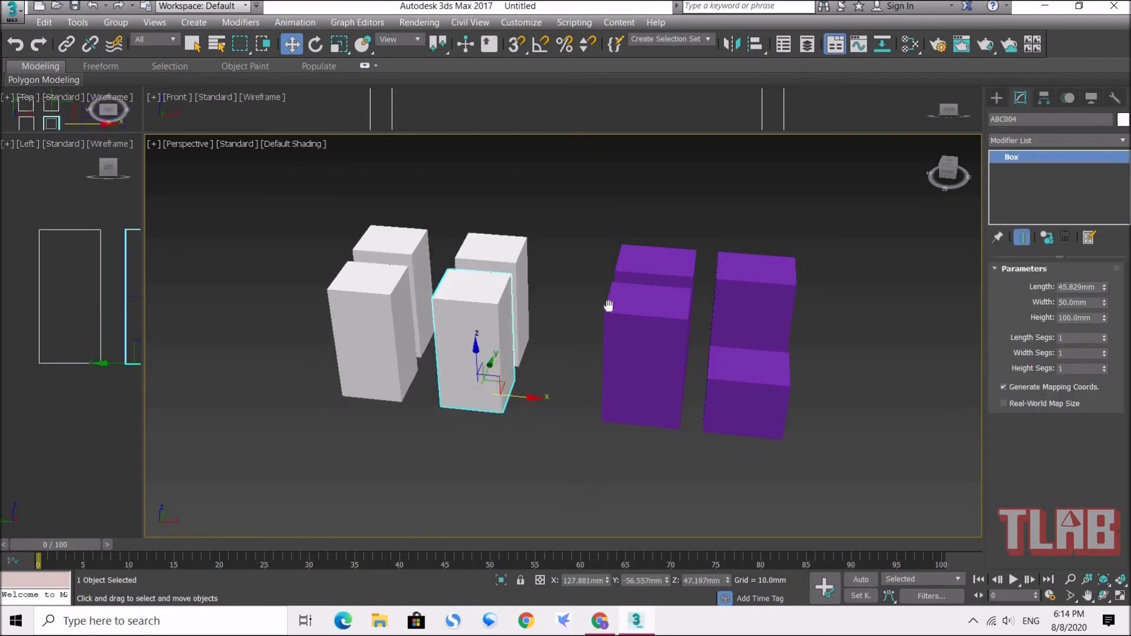
Reset the viewport layout so all four viewports have equal size
{"action": "middle_click_drag", "start_coordinate": [609, 306], "coordinate": [735, 338]}
{"action": "right_click", "coordinate": [144, 132]}
{"action": "left_click", "coordinate": [189, 123]}
Clone the upper-right purple box in the Top view with the Reference option and move the clone about 102 mm along the X axis
{"action": "left_click", "coordinate": [259, 172]}
{"action": "middle_click_drag", "start_coordinate": [259, 173], "coordinate": [73, 154]}
{"action": "left_click_drag", "start_coordinate": [290, 200], "coordinate": [311, 213]}
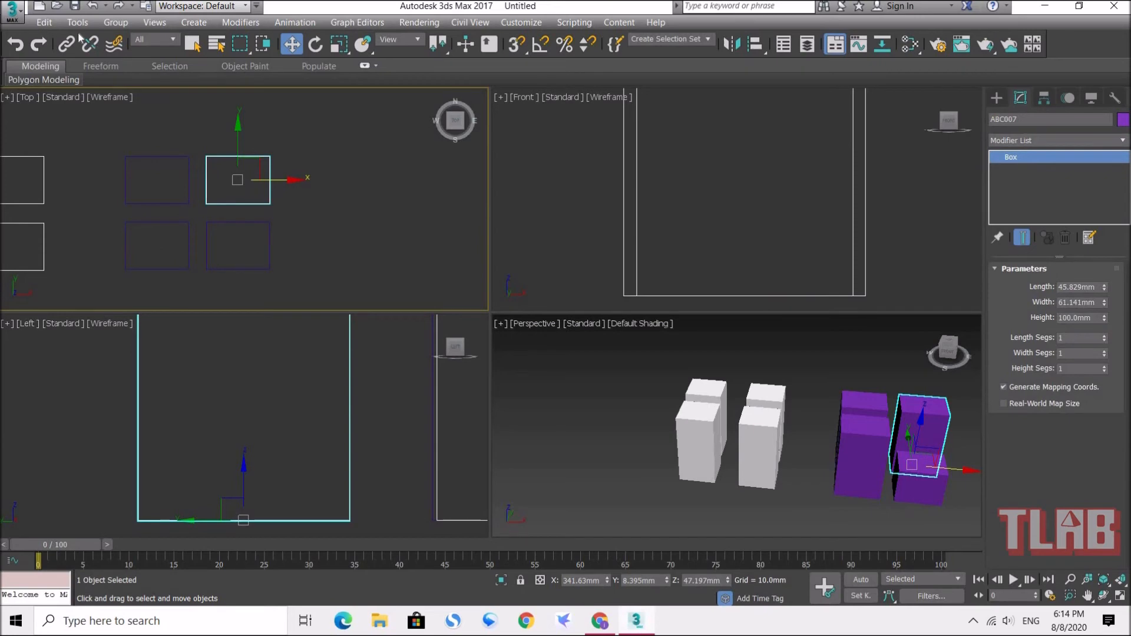
{"action": "left_click", "coordinate": [50, 24]}
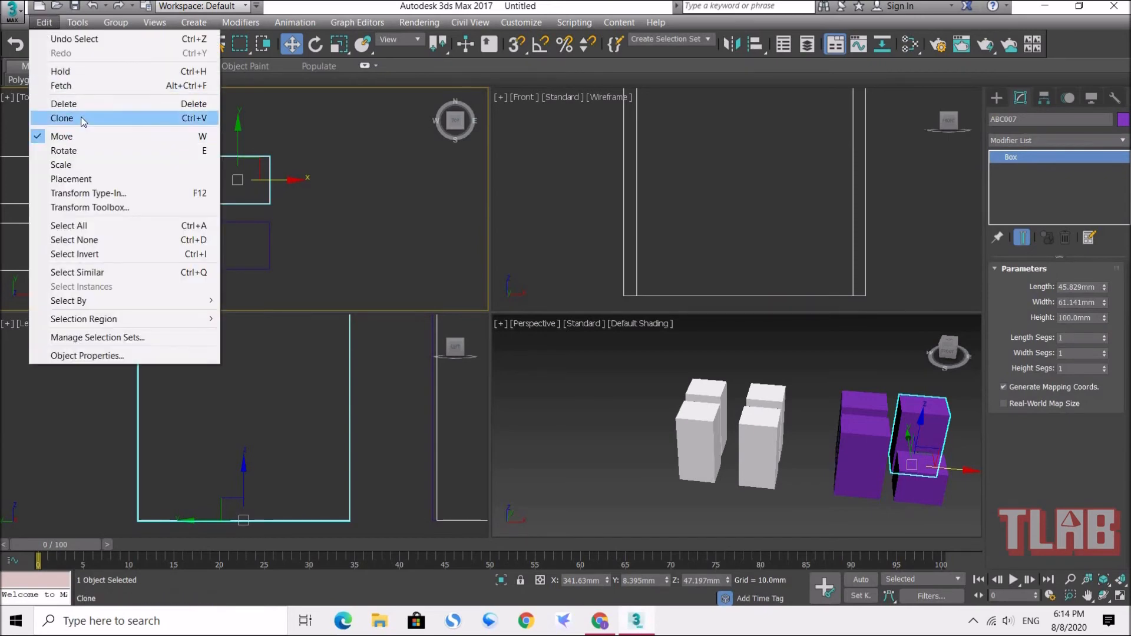
{"action": "left_click", "coordinate": [73, 119]}
{"action": "left_click", "coordinate": [522, 303]}
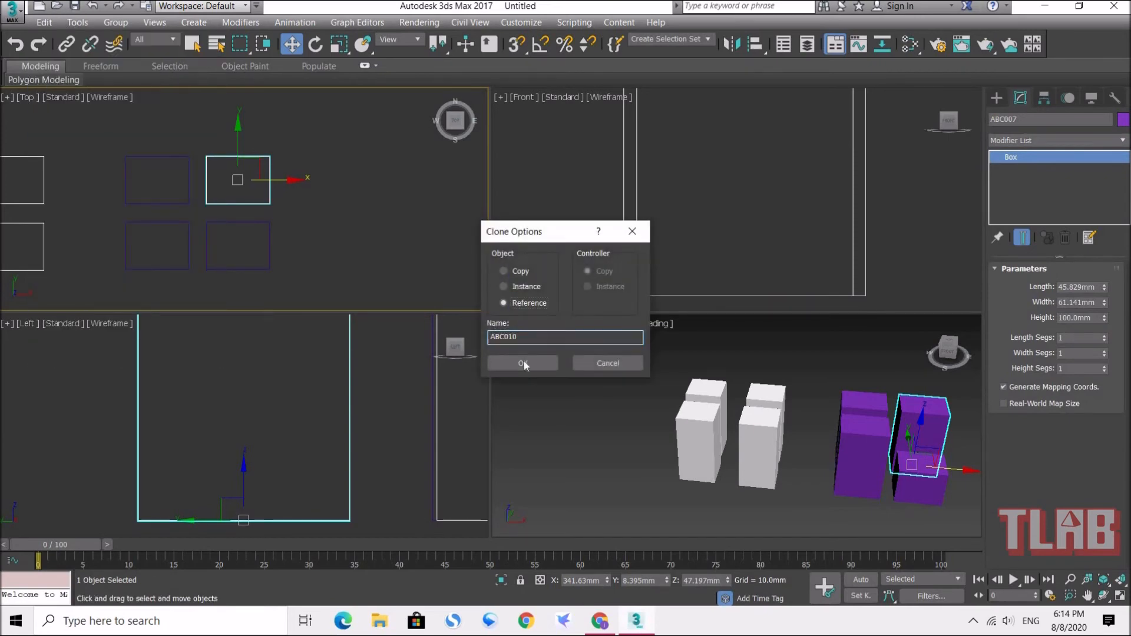
{"action": "left_click", "coordinate": [533, 362]}
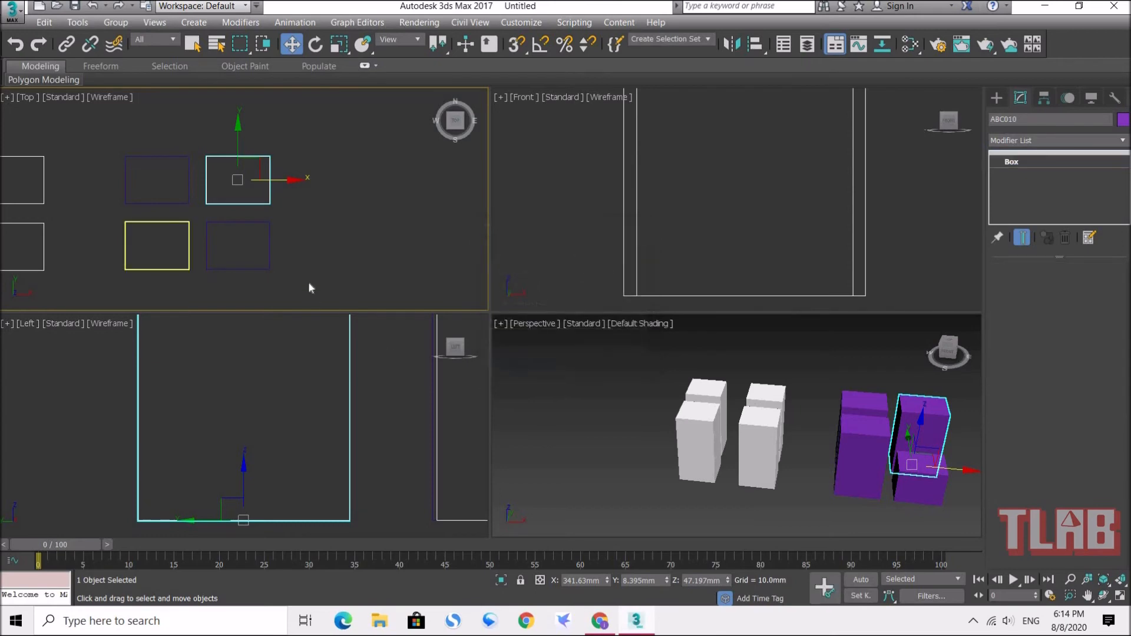
{"action": "left_click_drag", "start_coordinate": [295, 180], "coordinate": [397, 185]}
Clone the rightmost box in the Top view as a Reference and move the clone about 86 mm along the X axis
{"action": "mouse_move", "coordinate": [397, 222]}
{"action": "middle_mouse_down"}
{"action": "mouse_move", "coordinate": [300, 217]}
{"action": "mouse_move", "coordinate": [303, 196]}
{"action": "middle_mouse_up"}
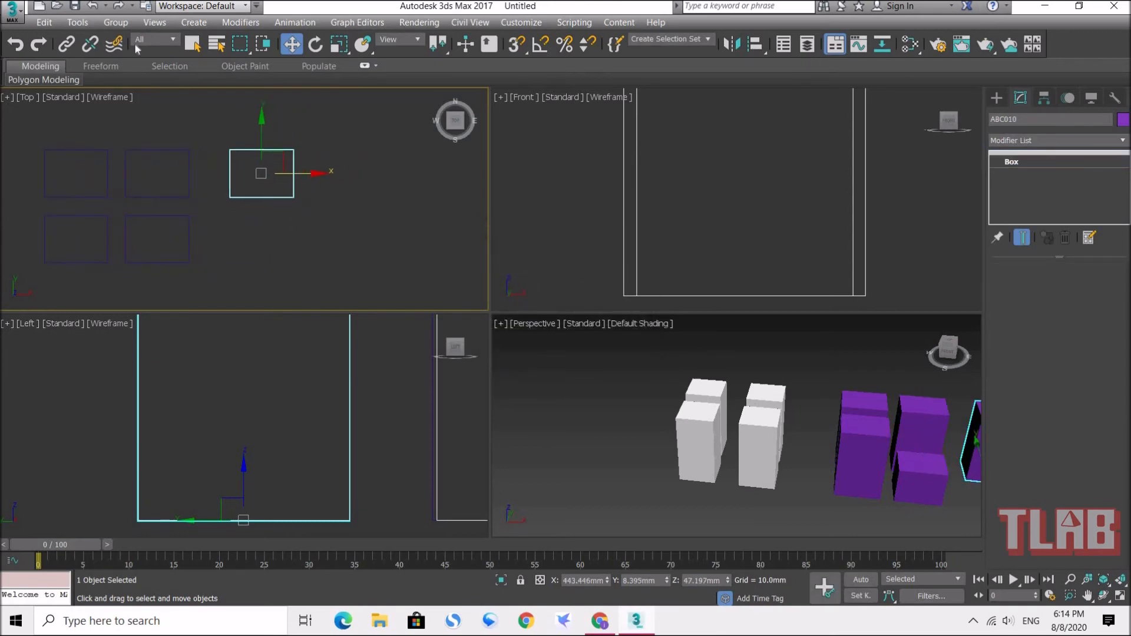
{"action": "left_click", "coordinate": [44, 22]}
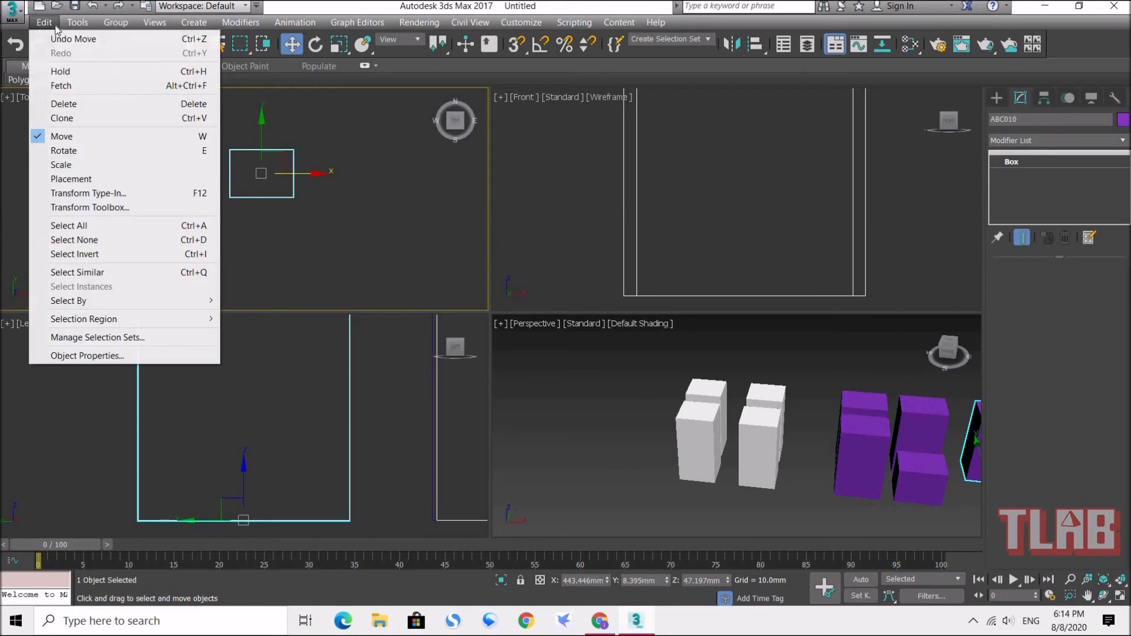
{"action": "left_click", "coordinate": [92, 118]}
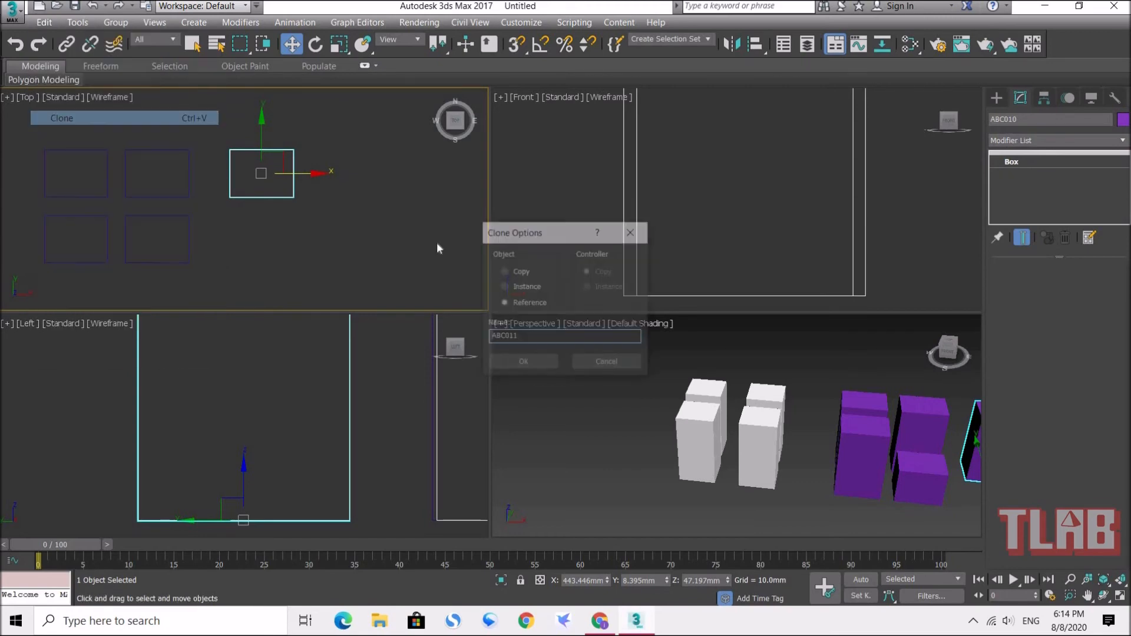
{"action": "left_click", "coordinate": [514, 361]}
{"action": "left_click_drag", "start_coordinate": [310, 174], "coordinate": [398, 173]}
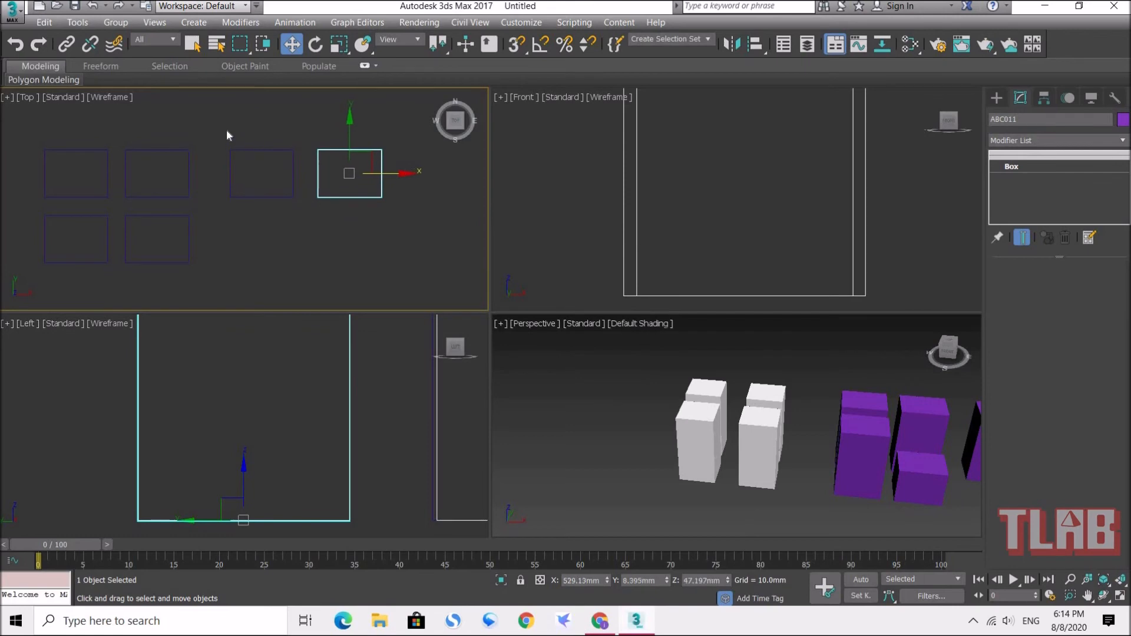
Clone the two rightmost boxes in the Top view as References and move the clones about 66 mm along the negative Y axis
{"action": "left_click_drag", "start_coordinate": [315, 213], "coordinate": [236, 229]}
{"action": "left_click", "coordinate": [44, 23]}
{"action": "left_click", "coordinate": [64, 119]}
{"action": "left_click", "coordinate": [522, 362]}
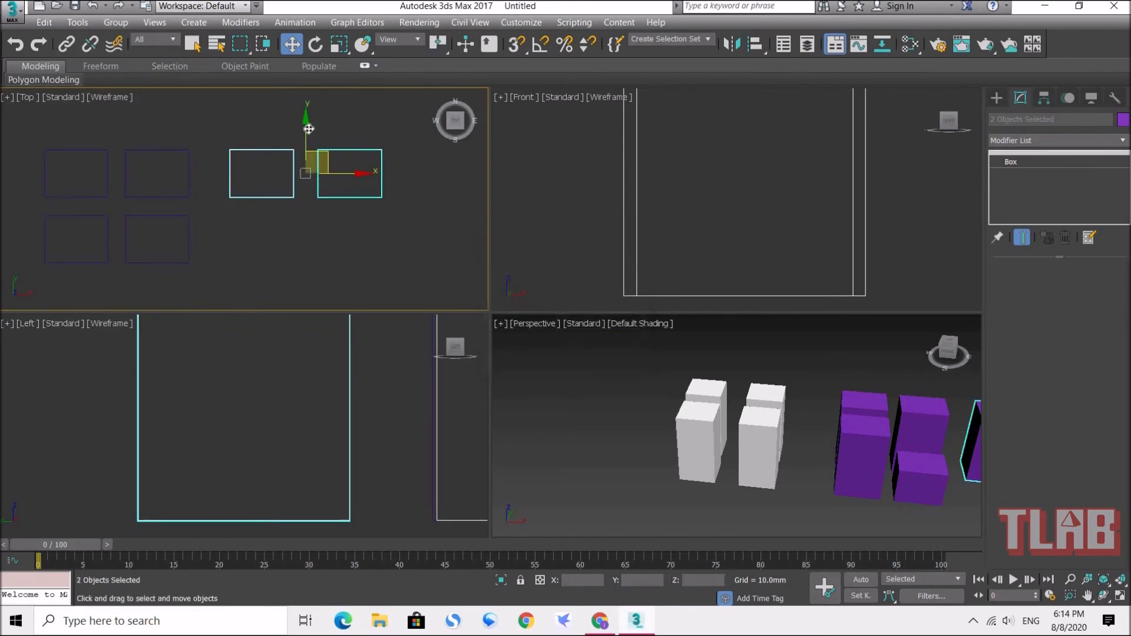
{"action": "left_click_drag", "start_coordinate": [337, 161], "coordinate": [336, 228]}
Select all four new reference boxes and set their object color to dark red
{"action": "left_click_drag", "start_coordinate": [382, 272], "coordinate": [383, 273]}
{"action": "left_click", "coordinate": [1123, 120]}
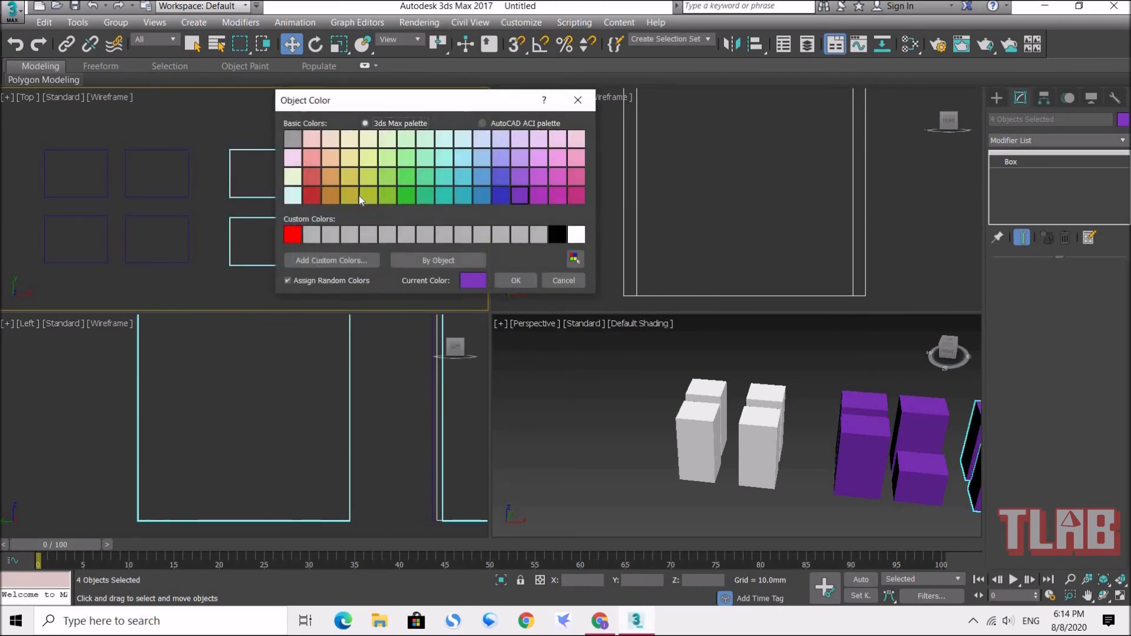
{"action": "left_click", "coordinate": [312, 195]}
{"action": "left_click", "coordinate": [505, 282]}
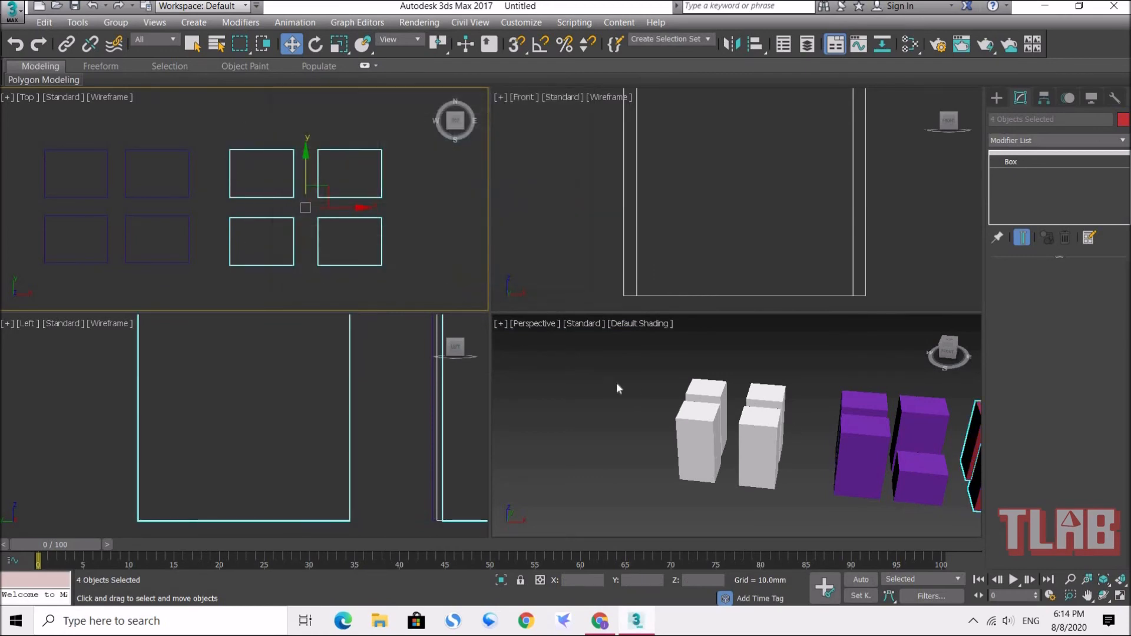
Enlarge the Perspective viewport and frame the white, purple and red box groups in it
{"action": "middle_click_drag", "start_coordinate": [825, 410], "coordinate": [633, 406]}
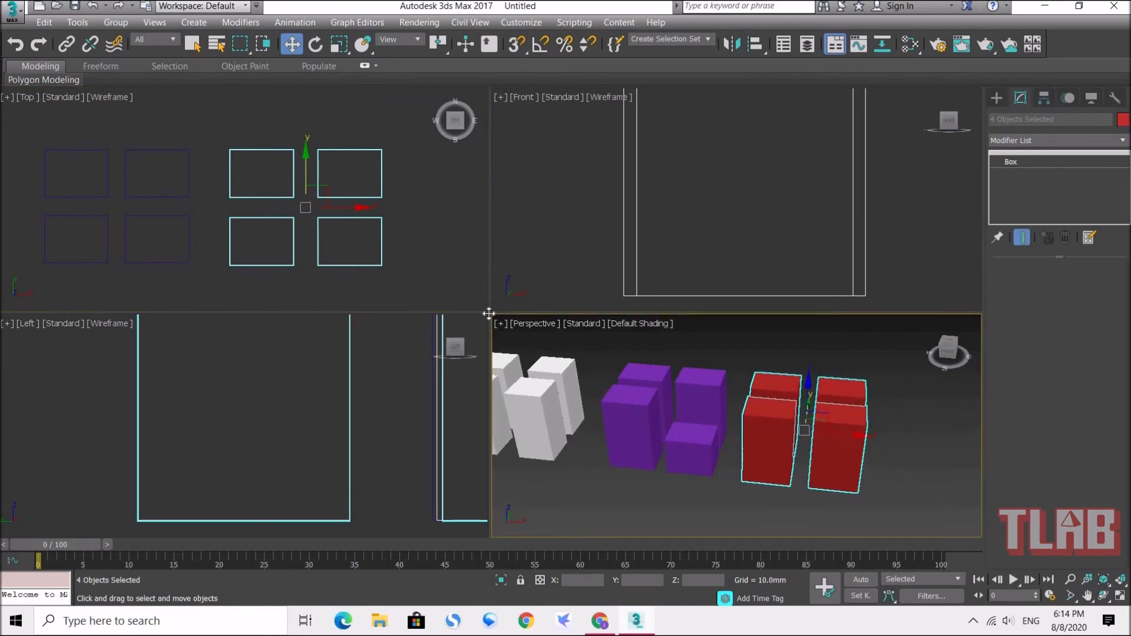
{"action": "left_click_drag", "start_coordinate": [173, 163], "coordinate": [100, 143]}
{"action": "middle_click_drag", "start_coordinate": [608, 308], "coordinate": [661, 327]}
{"action": "middle_click_drag", "start_coordinate": [782, 353], "coordinate": [744, 315]}
Select the red reference boxes and the purple source box in turn to compare their modifier stacks and available parameters
{"action": "left_click", "coordinate": [747, 311]}
{"action": "left_click", "coordinate": [812, 281]}
{"action": "left_click", "coordinate": [723, 314]}
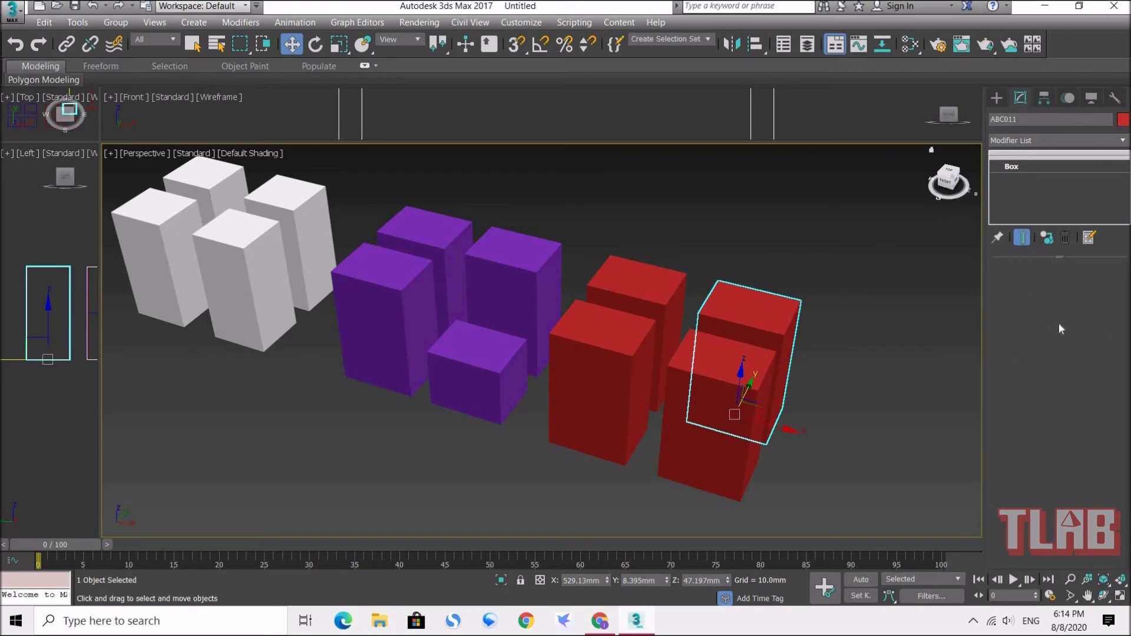
{"action": "left_click", "coordinate": [713, 396]}
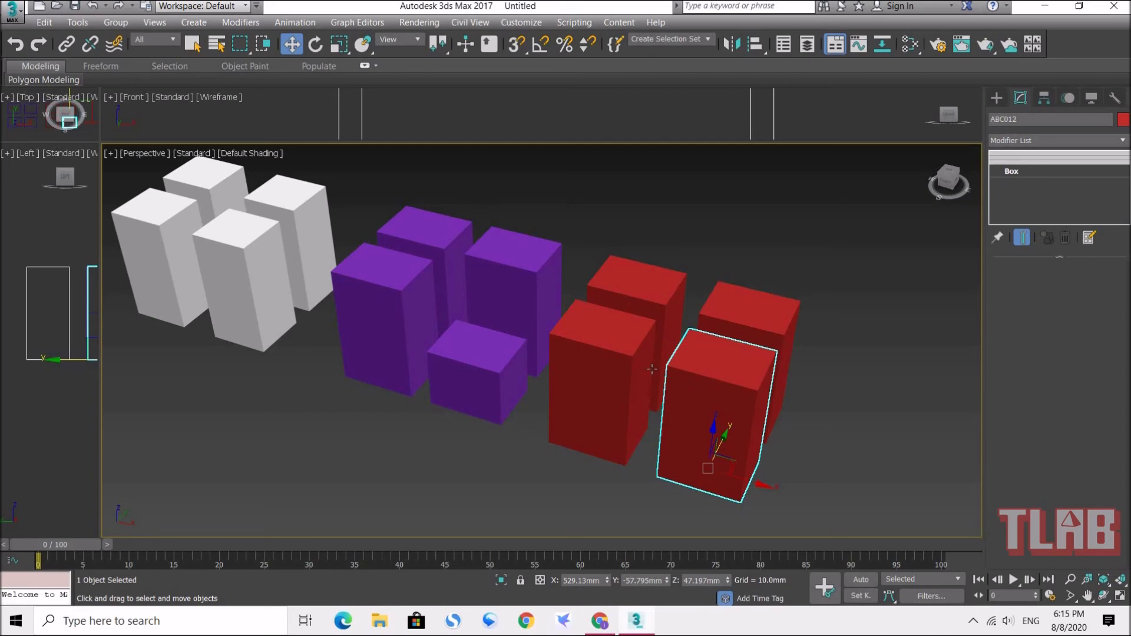
{"action": "left_click", "coordinate": [639, 336]}
{"action": "left_click", "coordinate": [628, 292]}
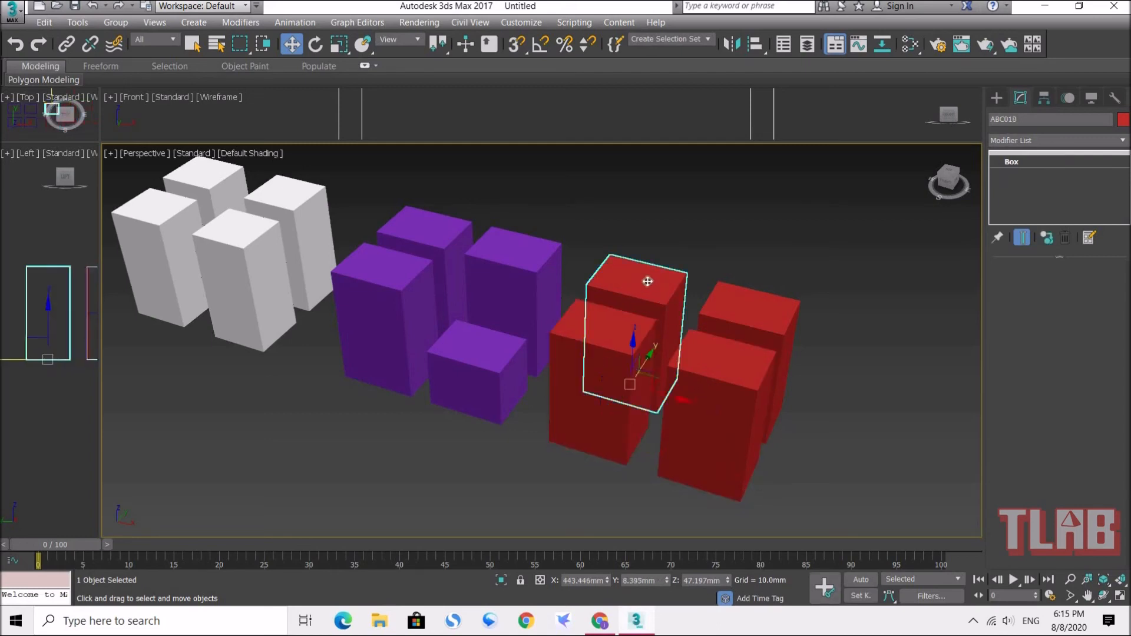
{"action": "left_click", "coordinate": [601, 358]}
{"action": "left_click", "coordinate": [510, 268]}
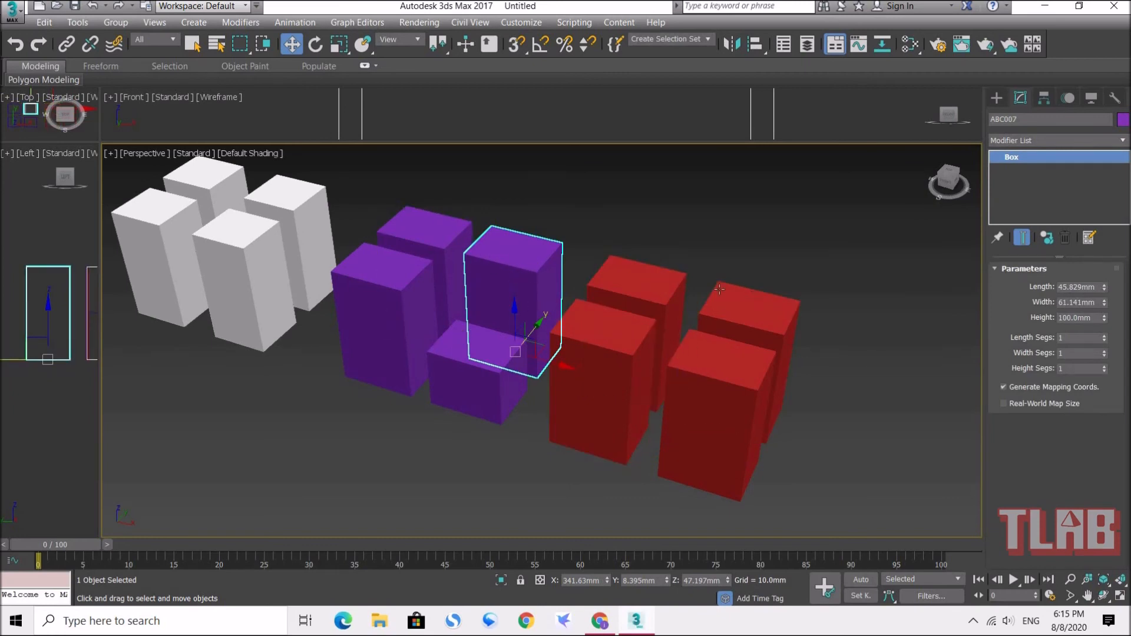
{"action": "left_click", "coordinate": [618, 330]}
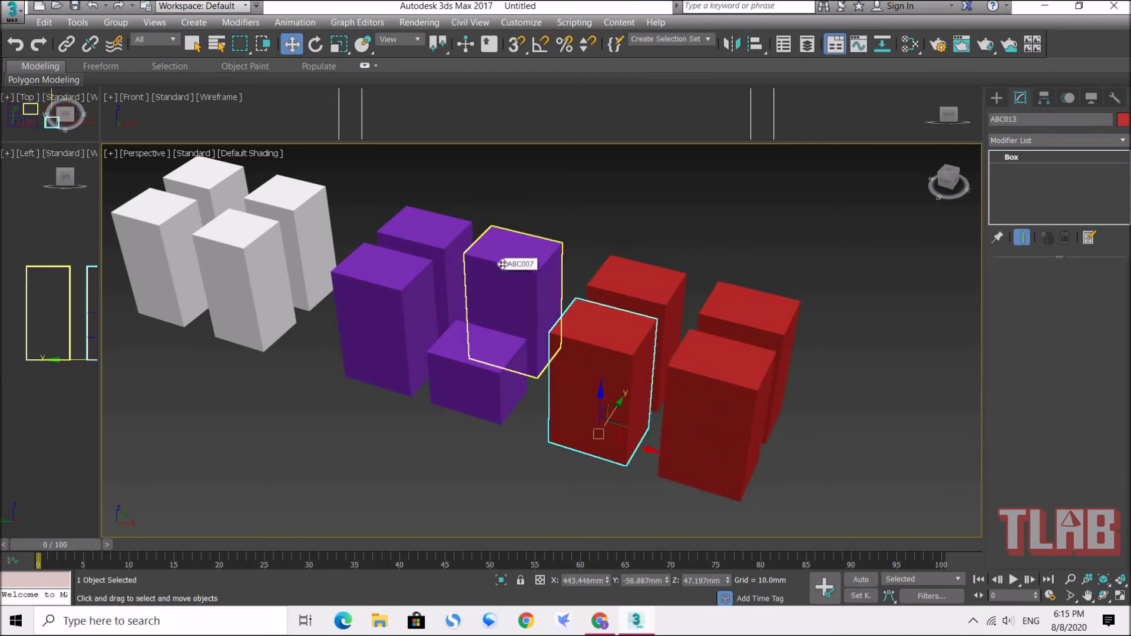
Set the height of the purple source box next to the red boxes to 50 mm and clear the selection
{"action": "left_click", "coordinate": [518, 260]}
{"action": "left_click", "coordinate": [1090, 318]}
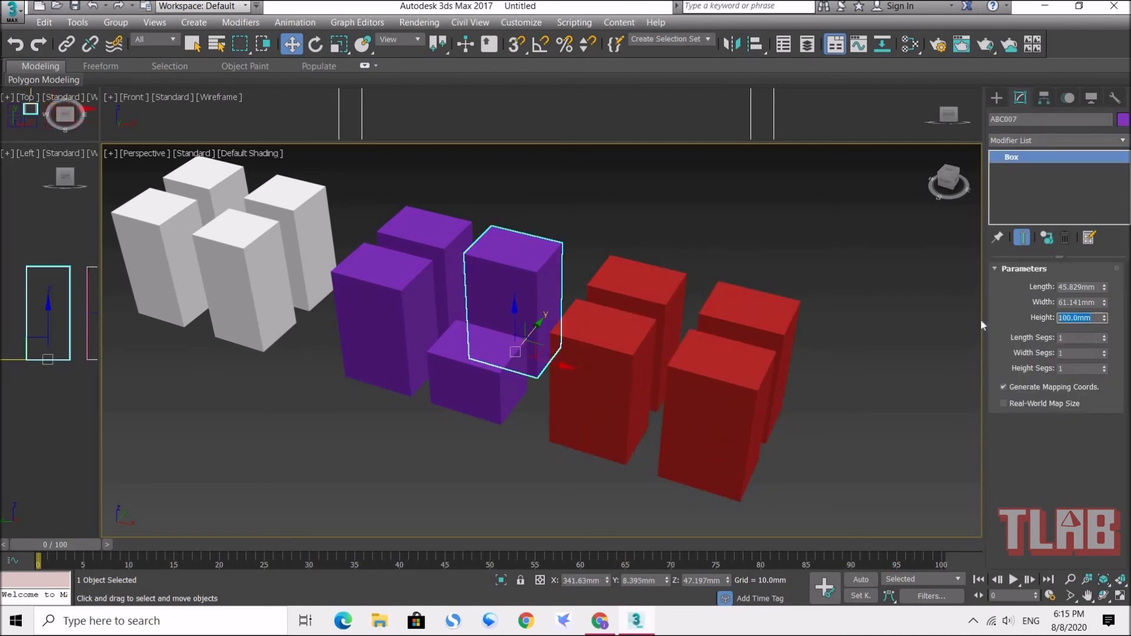
{"action": "type", "text": "50"}
{"action": "key", "text": "Return"}
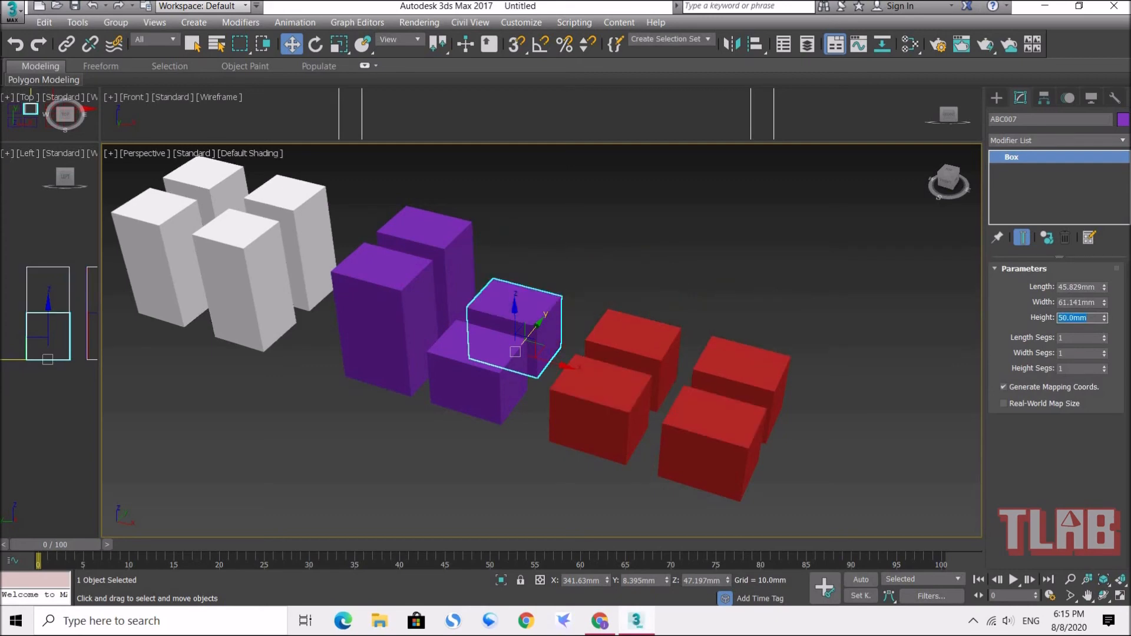
{"action": "left_click", "coordinate": [696, 297]}
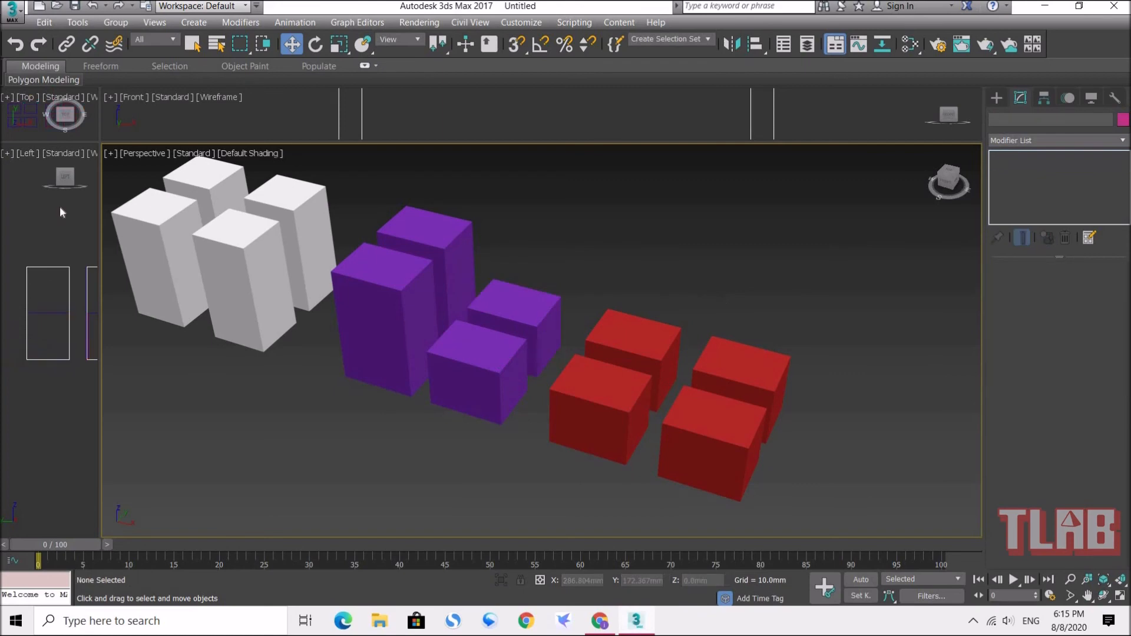
Reset the viewport layout to equal sizes and select the upper-left white box in the Top view
{"action": "right_click", "coordinate": [100, 142]}
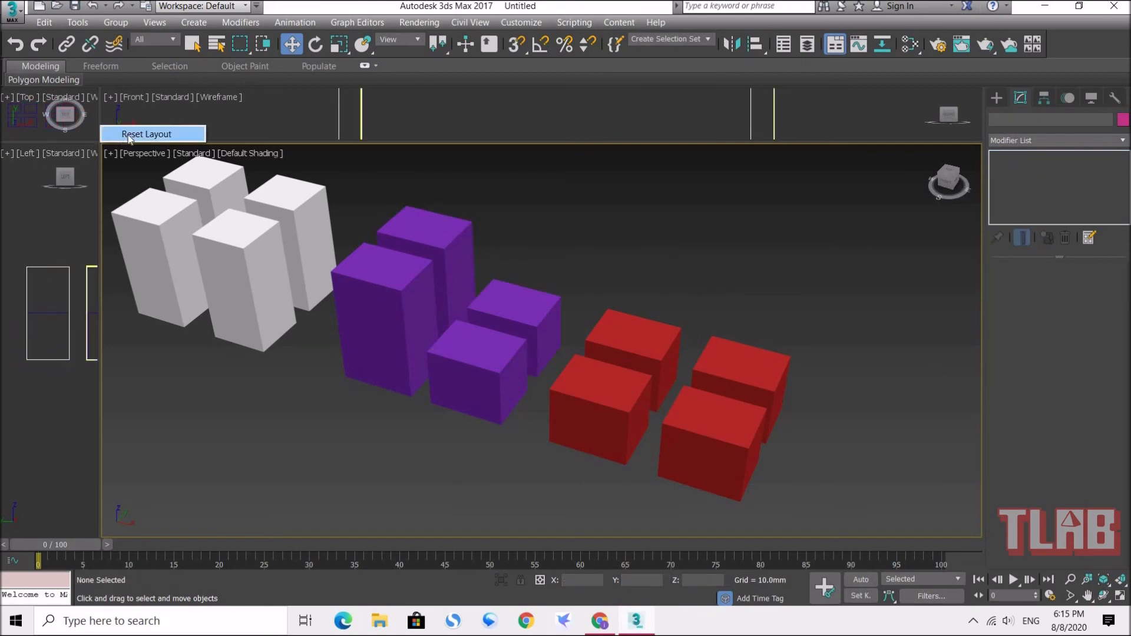
{"action": "left_click", "coordinate": [147, 137]}
{"action": "scroll", "coordinate": [250, 224], "scroll_direction": "down", "scroll_amount": 3}
{"action": "middle_click_drag", "start_coordinate": [197, 180], "coordinate": [277, 176]}
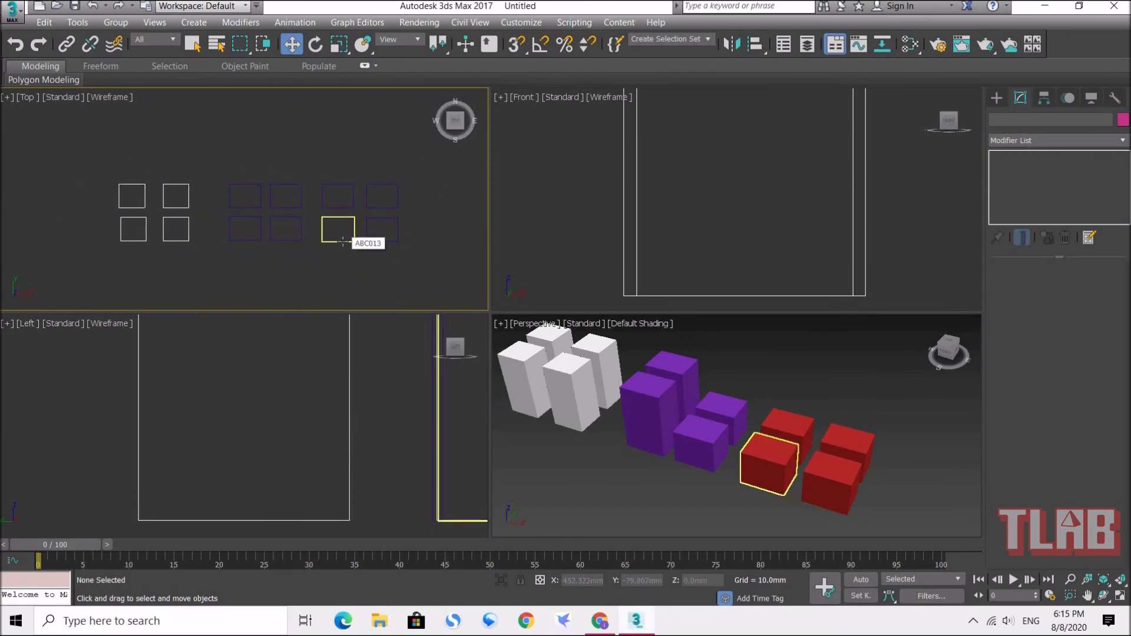
{"action": "middle_click_drag", "start_coordinate": [372, 183], "coordinate": [202, 172]}
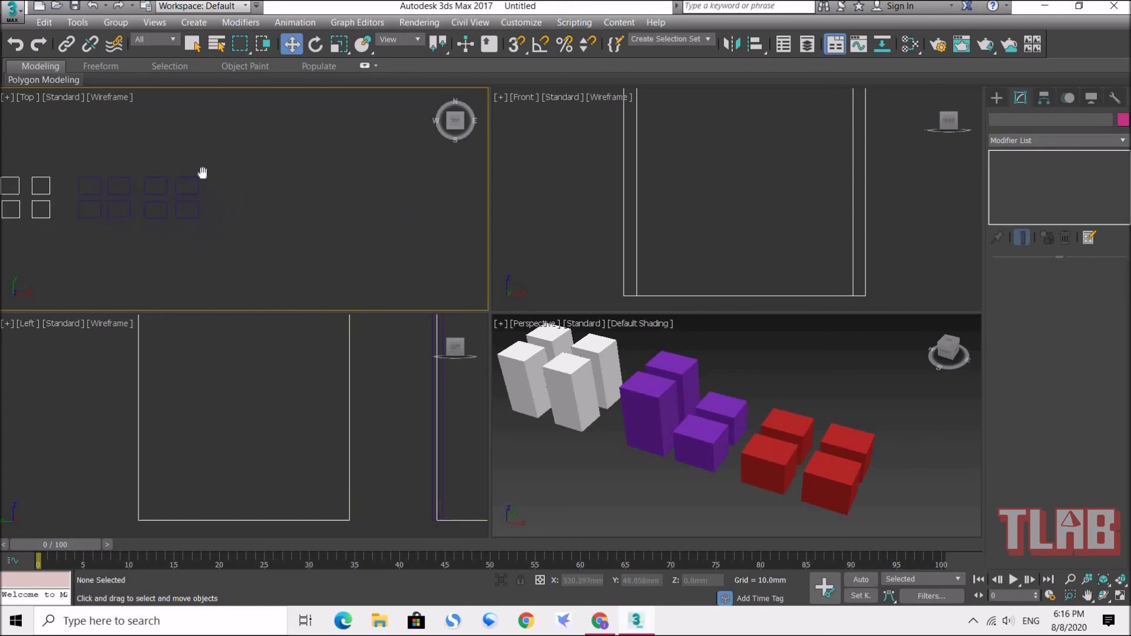
{"action": "scroll", "coordinate": [245, 174], "scroll_direction": "up", "scroll_amount": 5}
{"action": "scroll", "coordinate": [242, 207], "scroll_direction": "down", "scroll_amount": 3}
{"action": "middle_click_drag", "start_coordinate": [105, 188], "coordinate": [327, 197]}
{"action": "scroll", "coordinate": [268, 203], "scroll_direction": "up", "scroll_amount": 3}
{"action": "left_click_drag", "start_coordinate": [245, 148], "coordinate": [303, 208]}
{"action": "middle_click_drag", "start_coordinate": [265, 209], "coordinate": [339, 212]}
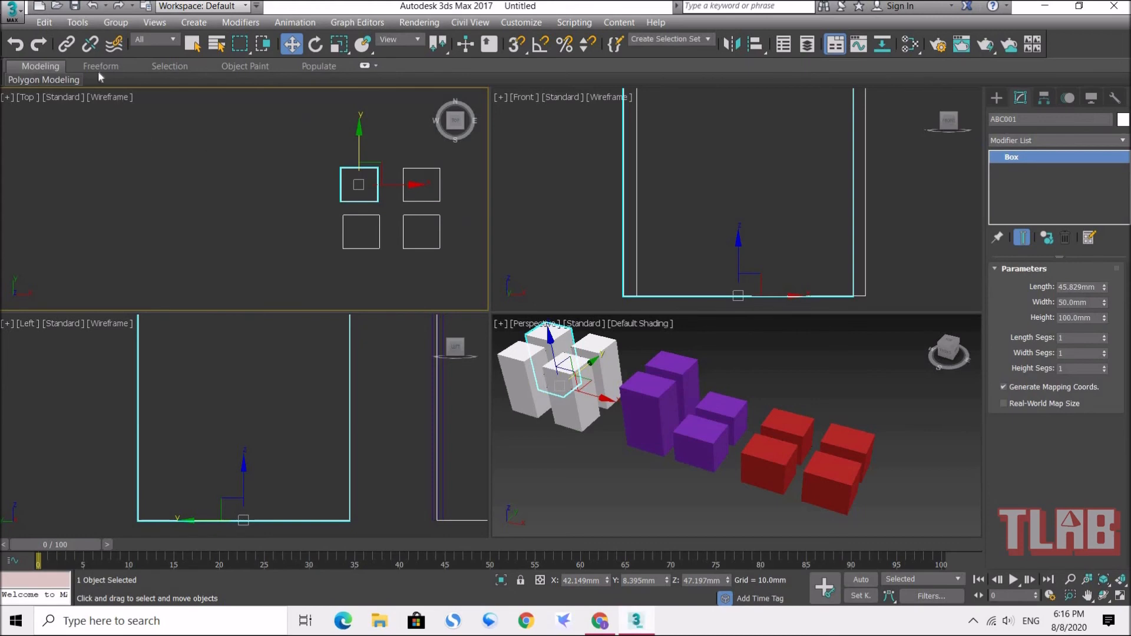
{"action": "left_click", "coordinate": [41, 24]}
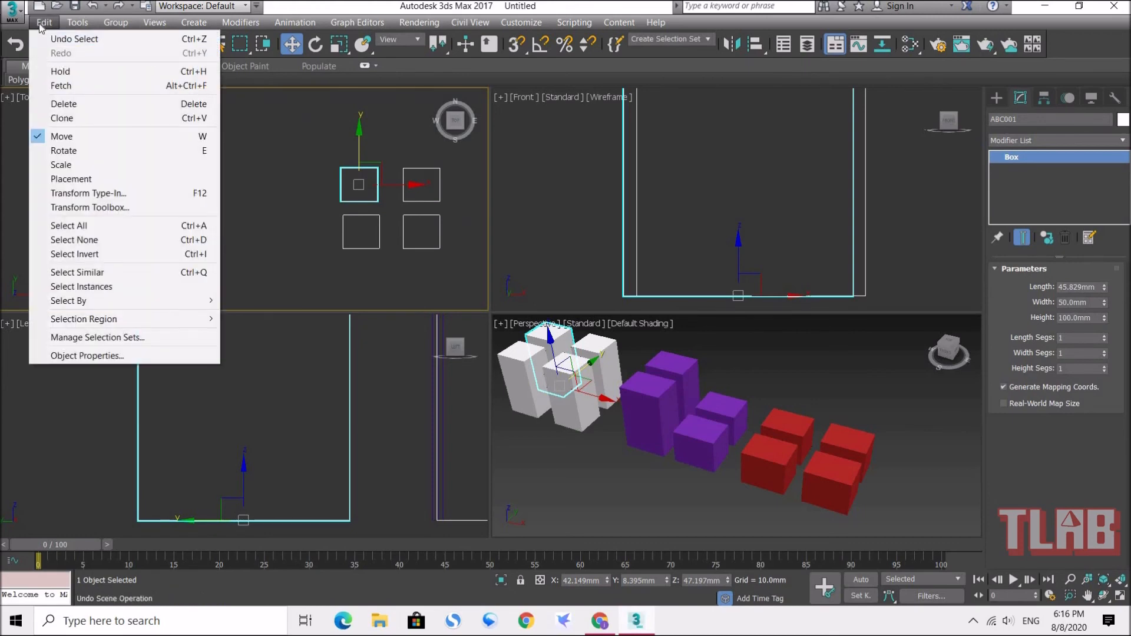
{"action": "left_click", "coordinate": [72, 125]}
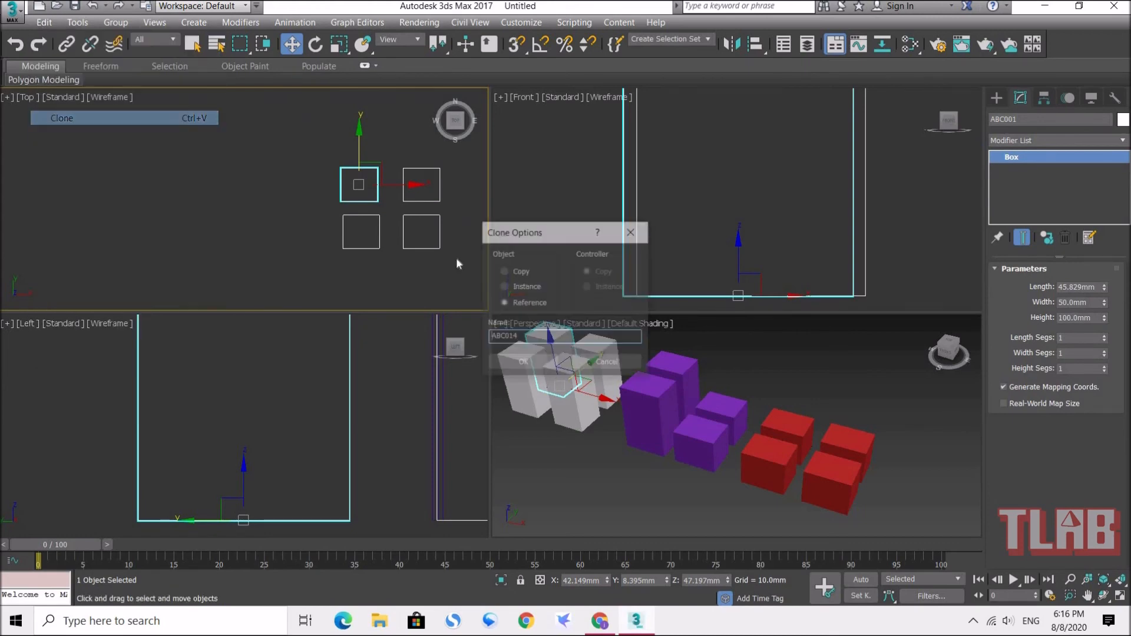
{"action": "left_click", "coordinate": [517, 285]}
{"action": "left_click", "coordinate": [539, 305]}
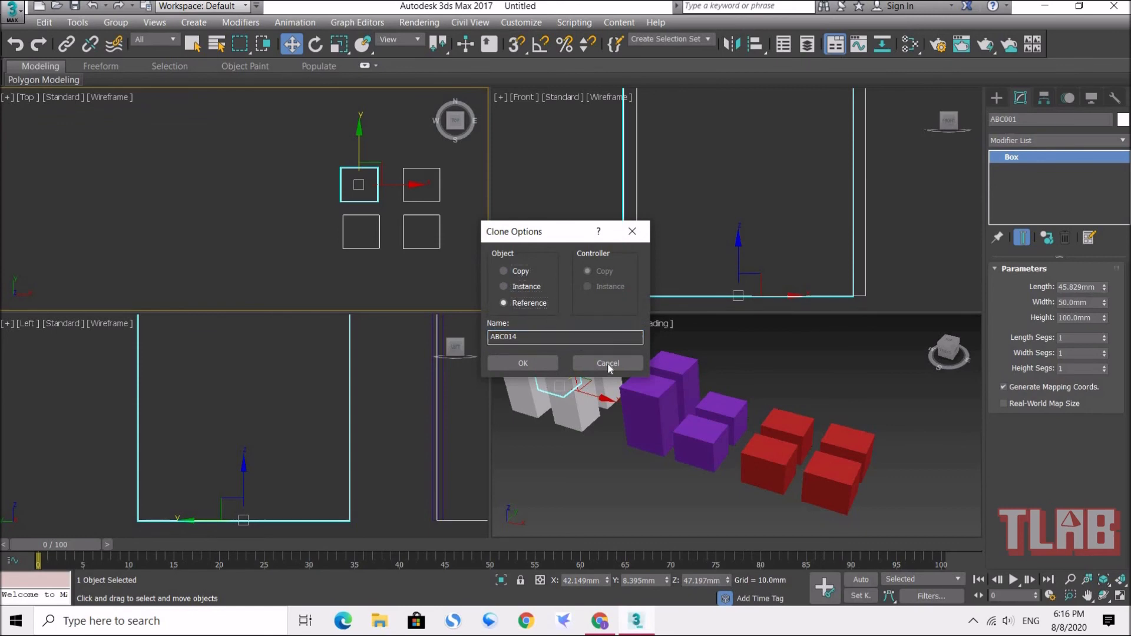
{"action": "left_click", "coordinate": [607, 363]}
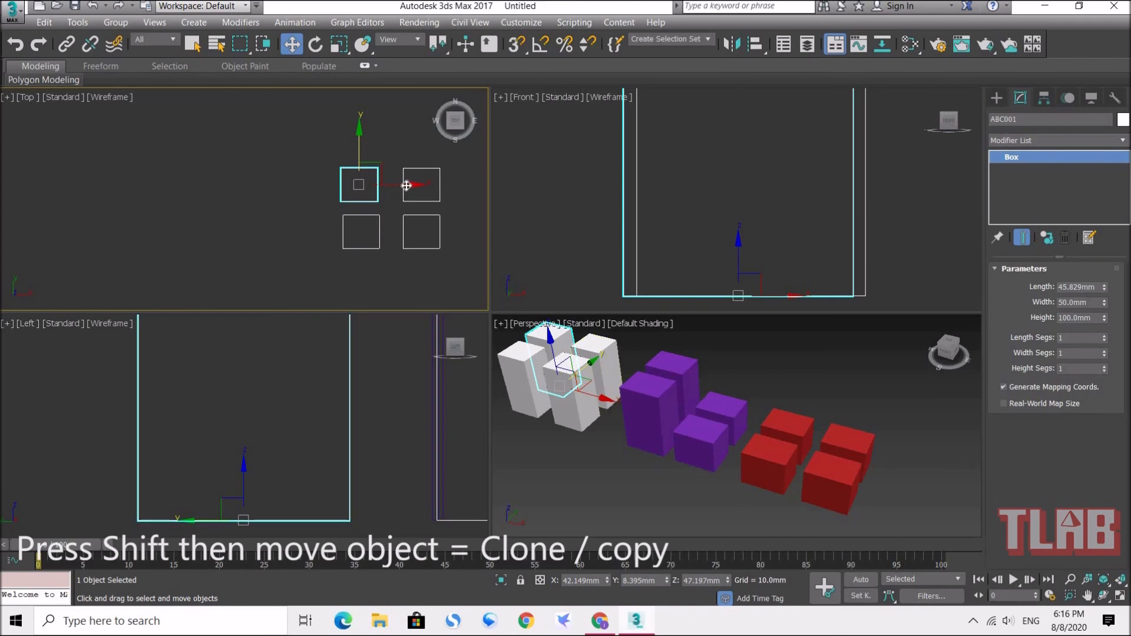
Clone the selected white box by moving it along the negative X axis, making three copies about 102 mm apart
{"action": "left_click_drag", "start_coordinate": [378, 184], "coordinate": [304, 185], "text": "shift"}
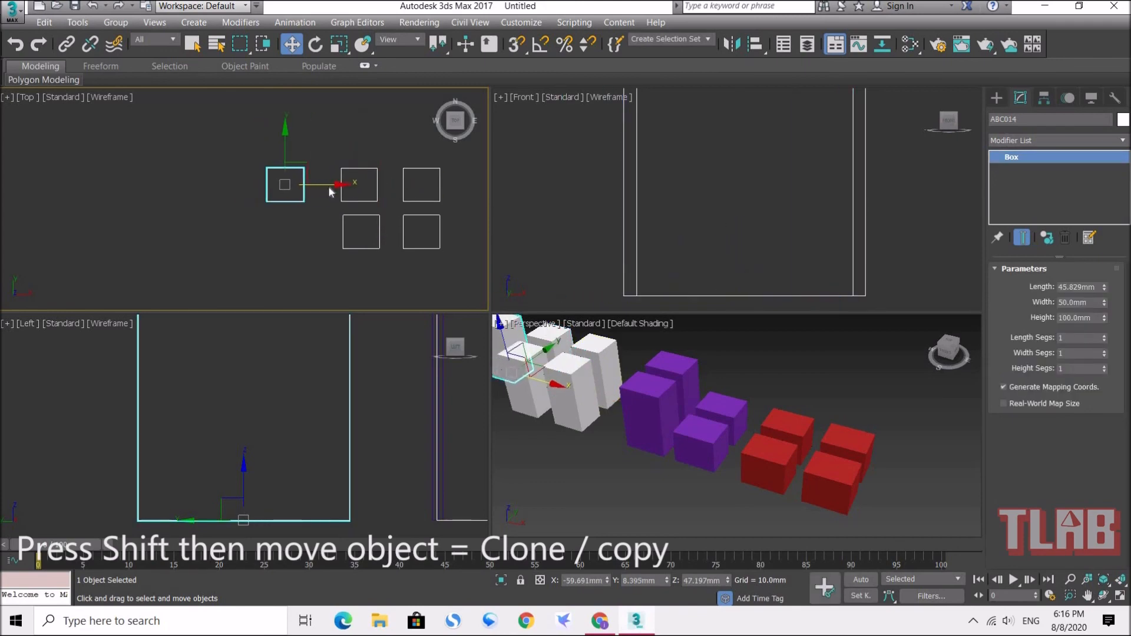
{"action": "left_click_drag", "start_coordinate": [475, 226], "coordinate": [409, 189]}
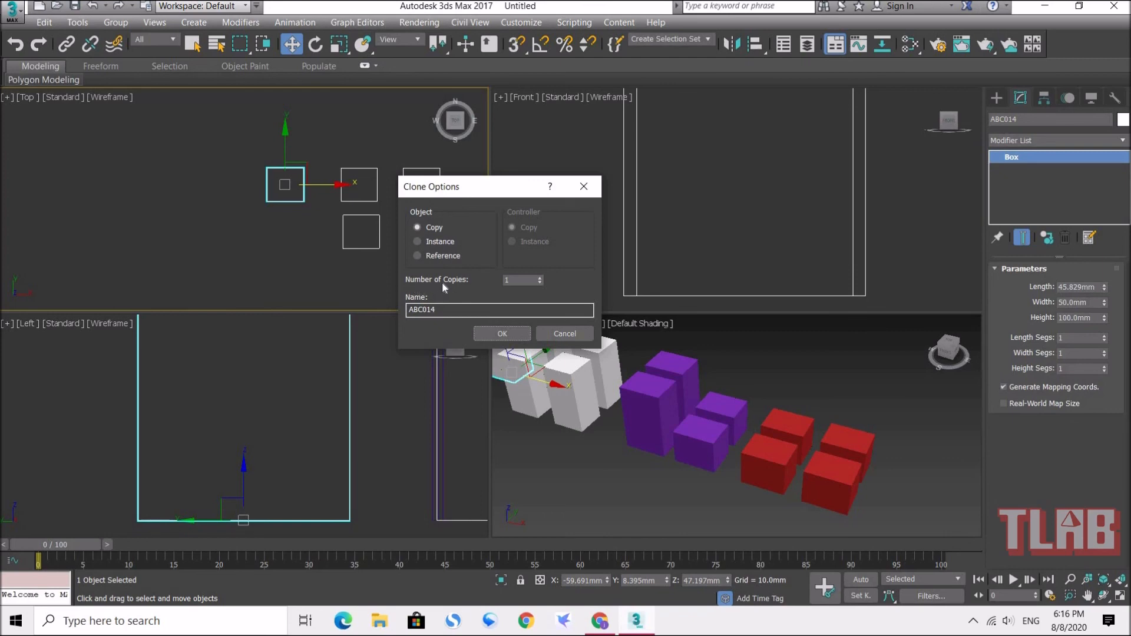
{"action": "left_click", "coordinate": [514, 281]}
{"action": "left_click", "coordinate": [502, 333]}
Clone the three new white boxes along the negative Y axis as three sets of instances about 69 mm apart
{"action": "middle_click_drag", "start_coordinate": [239, 240], "coordinate": [273, 257]}
{"action": "middle_click_drag", "start_coordinate": [630, 438], "coordinate": [850, 509]}
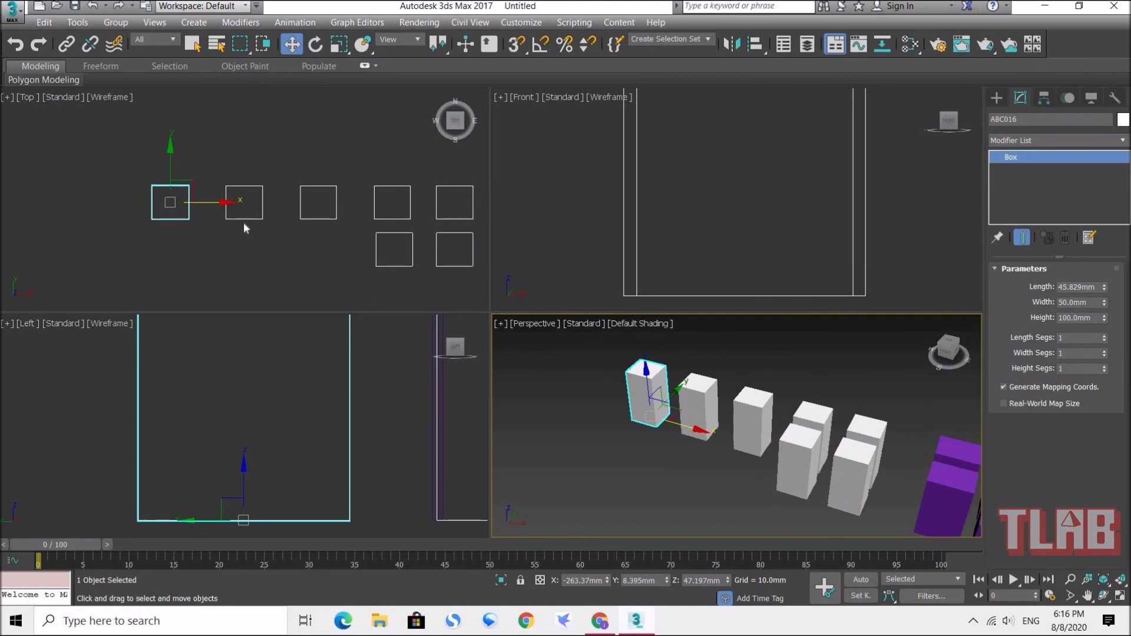
{"action": "left_click_drag", "start_coordinate": [108, 169], "coordinate": [347, 248]}
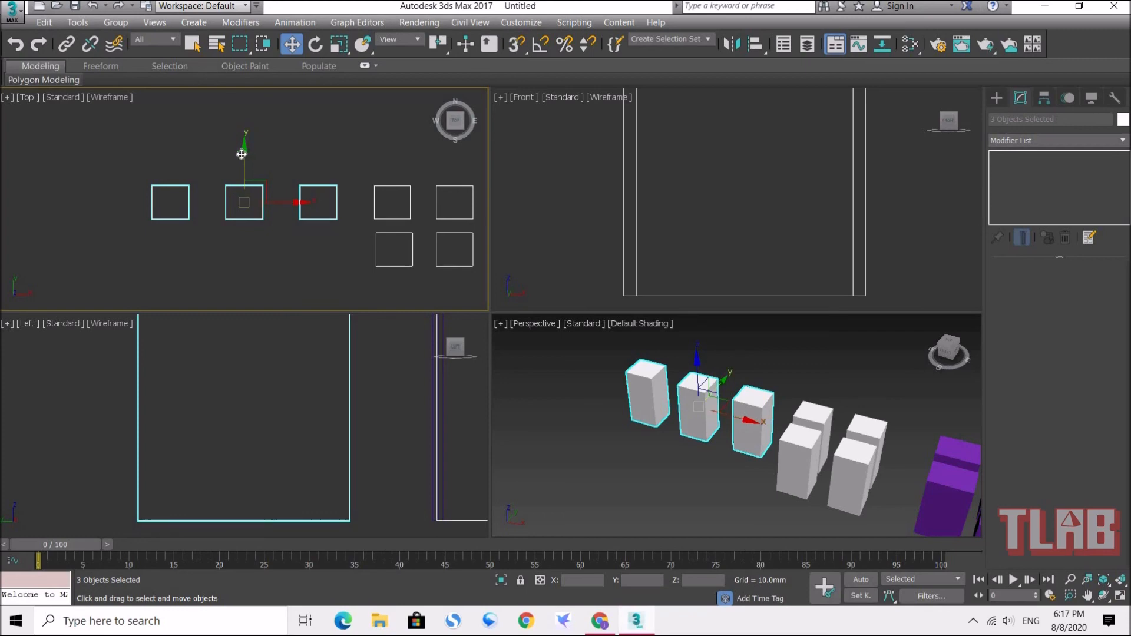
{"action": "left_click_drag", "start_coordinate": [242, 149], "coordinate": [243, 202], "text": "shift"}
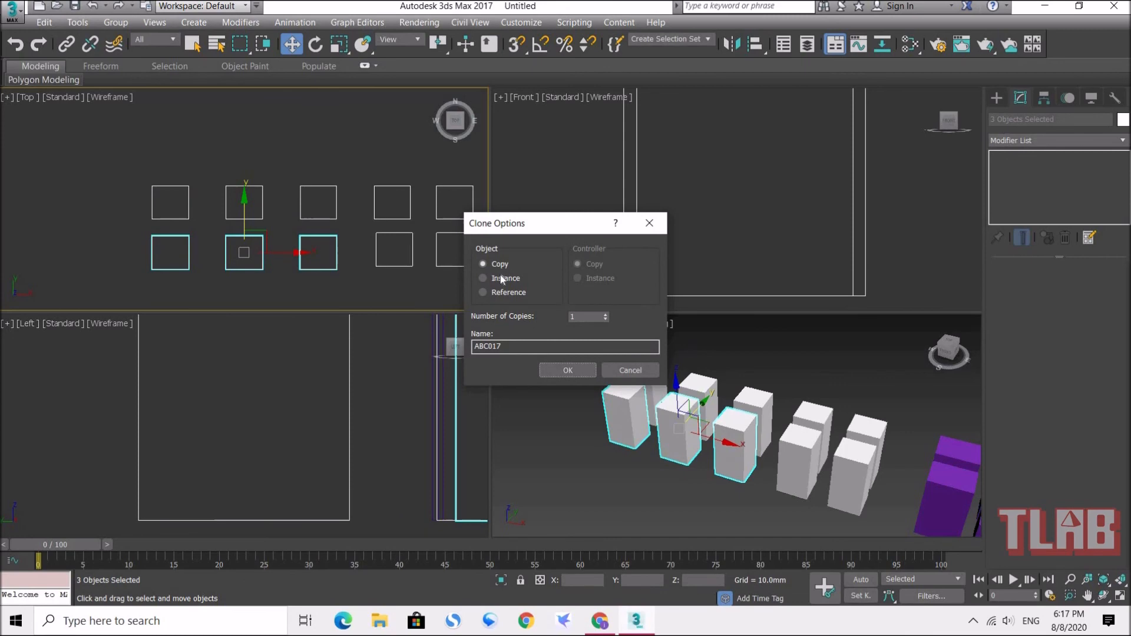
{"action": "left_click", "coordinate": [513, 278]}
{"action": "double_click", "coordinate": [585, 317]}
{"action": "left_click", "coordinate": [568, 370]}
Enlarge the Perspective viewport and view the grid of white boxes from a higher angle
{"action": "middle_click_drag", "start_coordinate": [752, 423], "coordinate": [784, 402]}
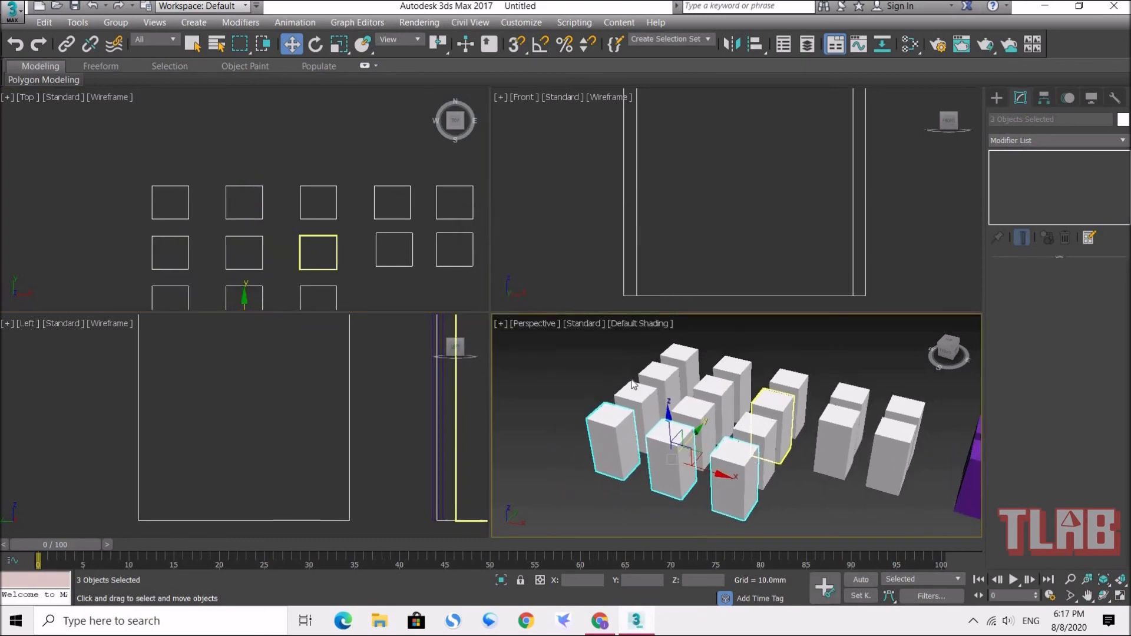
{"action": "left_click_drag", "start_coordinate": [490, 313], "coordinate": [164, 137]}
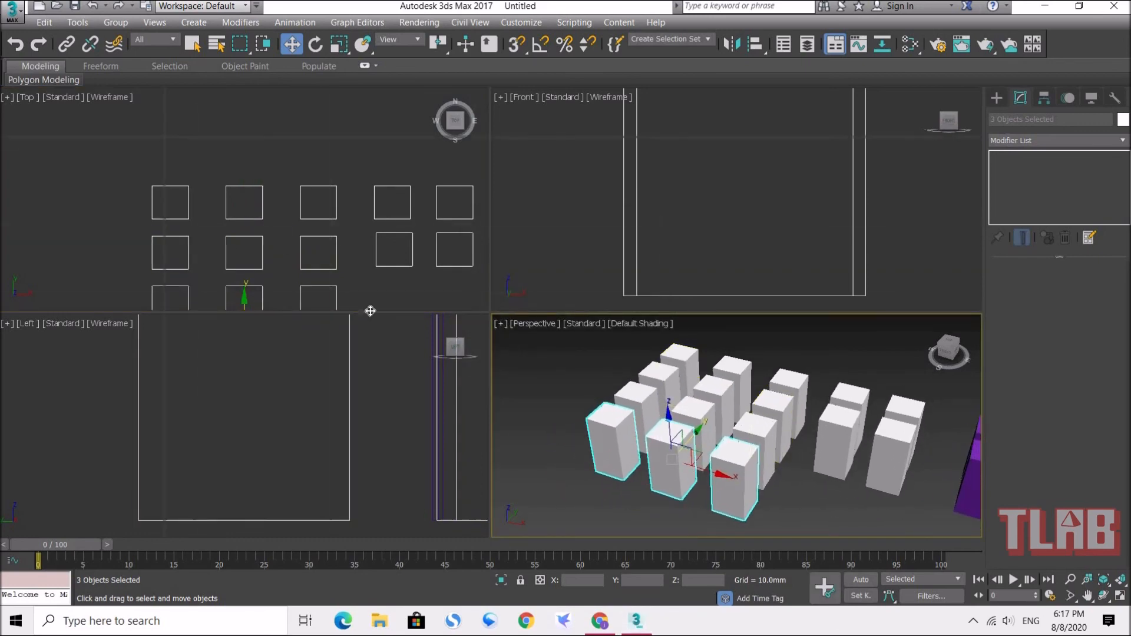
{"action": "middle_click_drag", "start_coordinate": [414, 352], "coordinate": [474, 327], "text": "alt"}
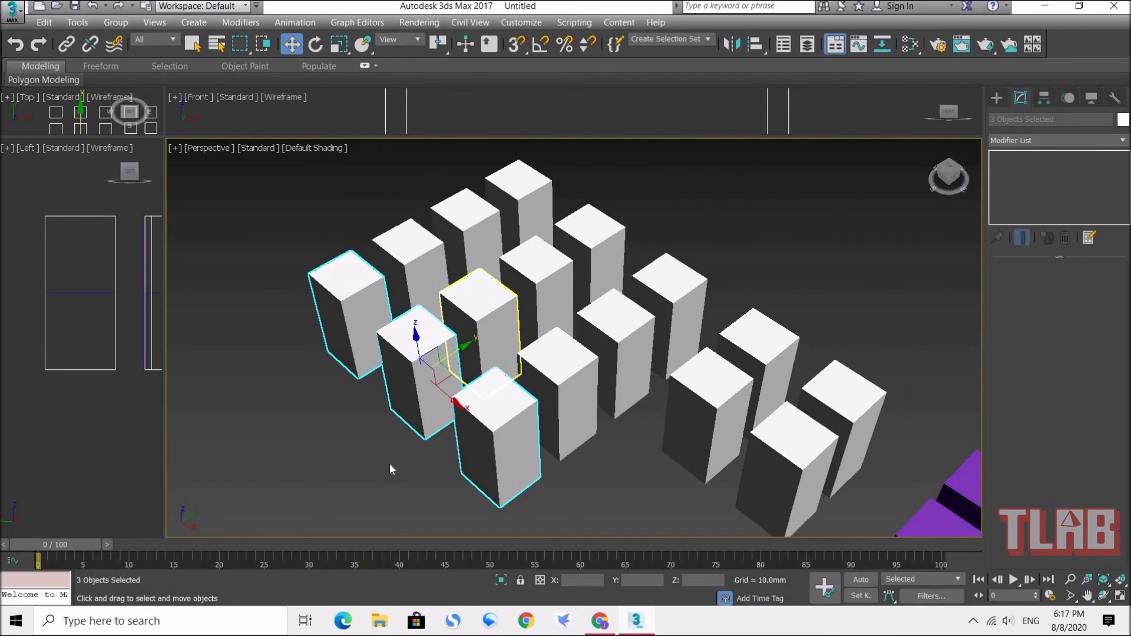
Set the height of the middle-column white instance in the second row from the front to 50 mm
{"action": "left_click", "coordinate": [385, 469]}
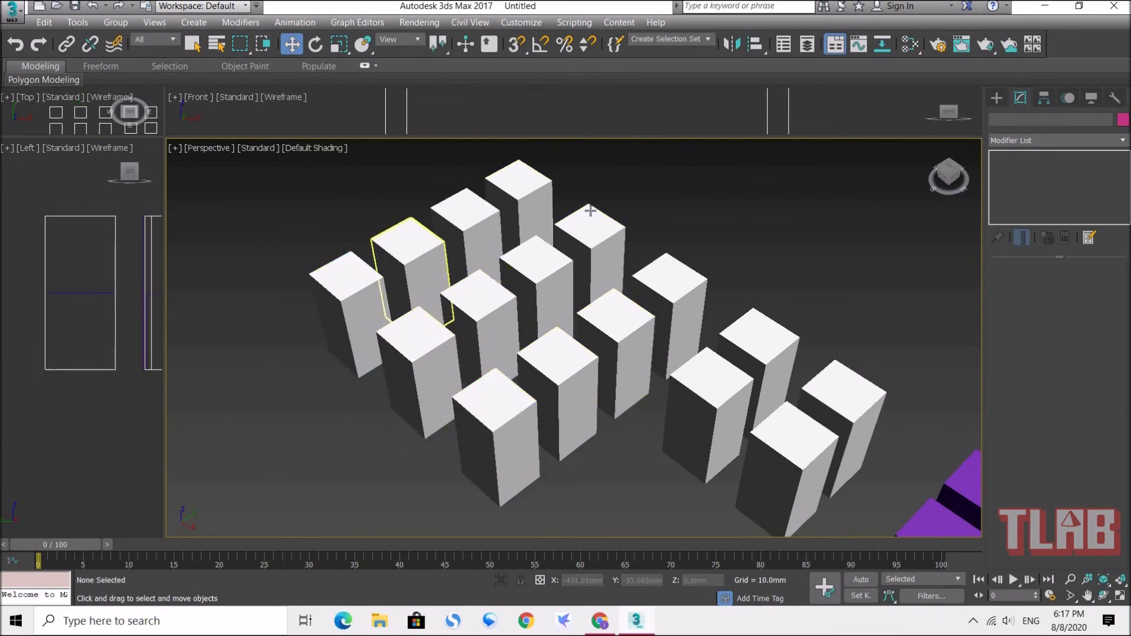
{"action": "left_click", "coordinate": [489, 310]}
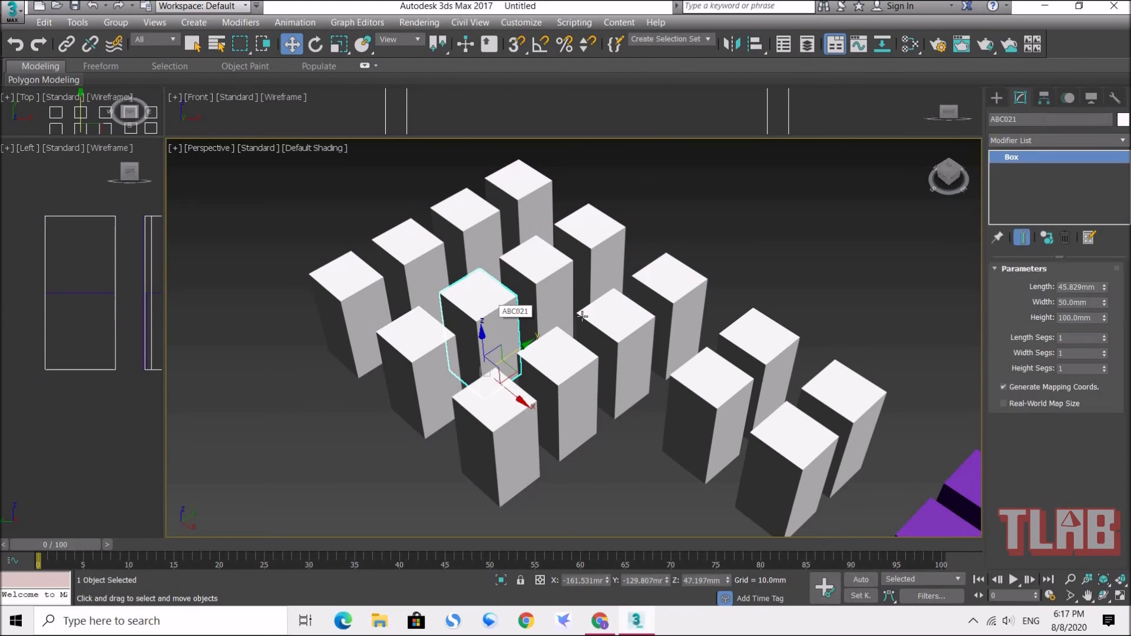
{"action": "double_click", "coordinate": [1076, 318]}
{"action": "type", "text": "50"}
{"action": "key", "text": "Return"}
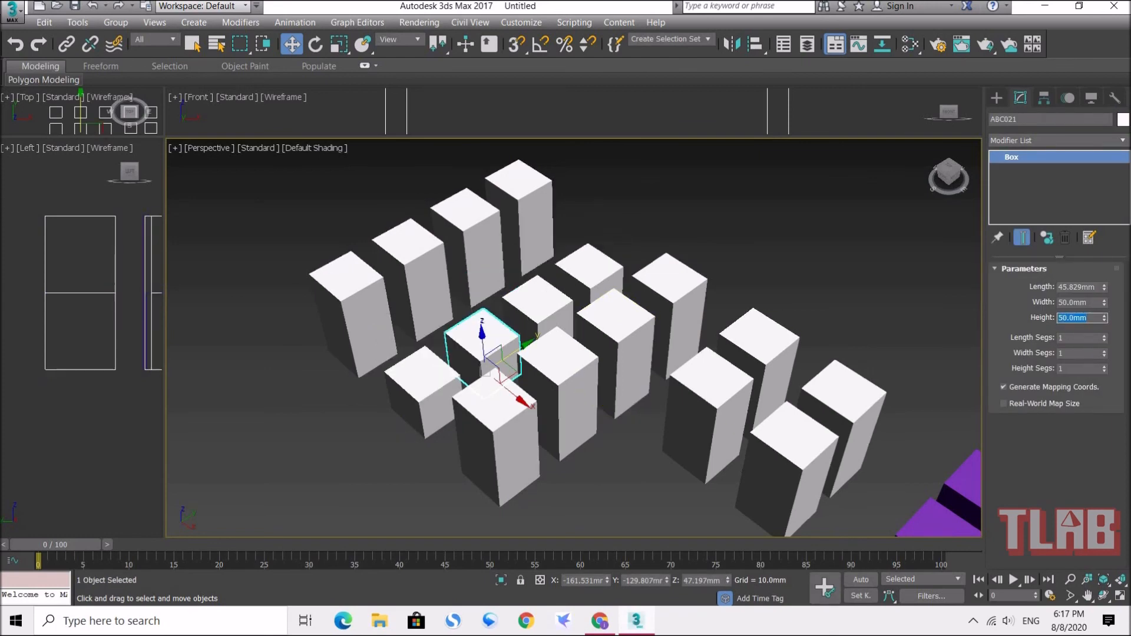
Set the height of the left-column white instance in the second row from the front to 60 mm
{"action": "left_click", "coordinate": [670, 219]}
{"action": "middle_click_drag", "start_coordinate": [460, 362], "coordinate": [554, 330], "text": "alt"}
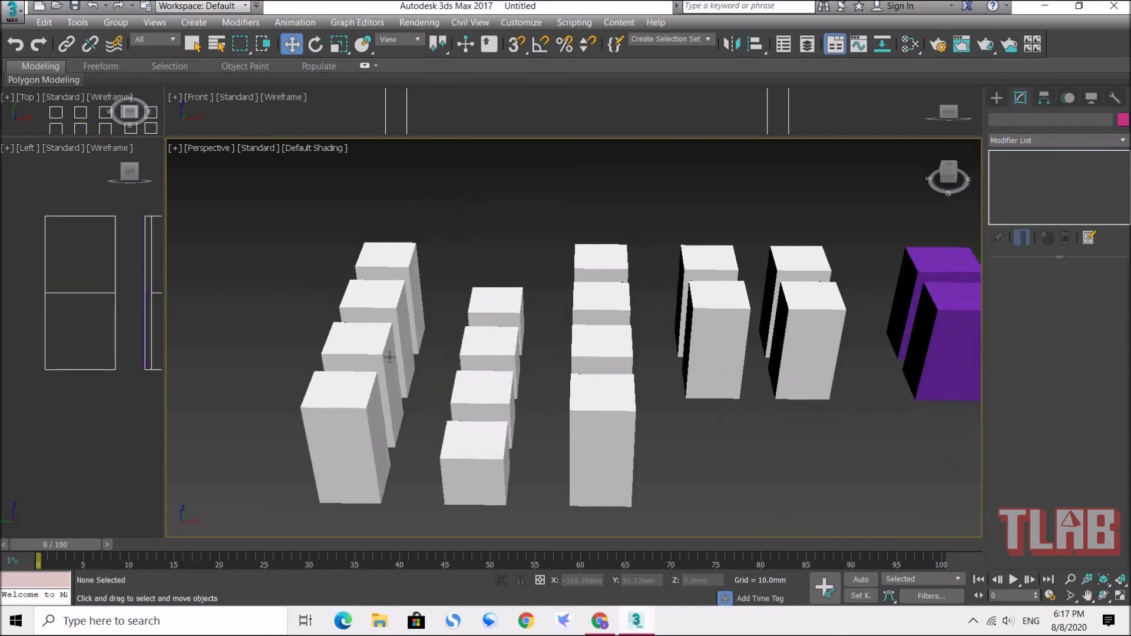
{"action": "left_click", "coordinate": [376, 354]}
{"action": "double_click", "coordinate": [1096, 318]}
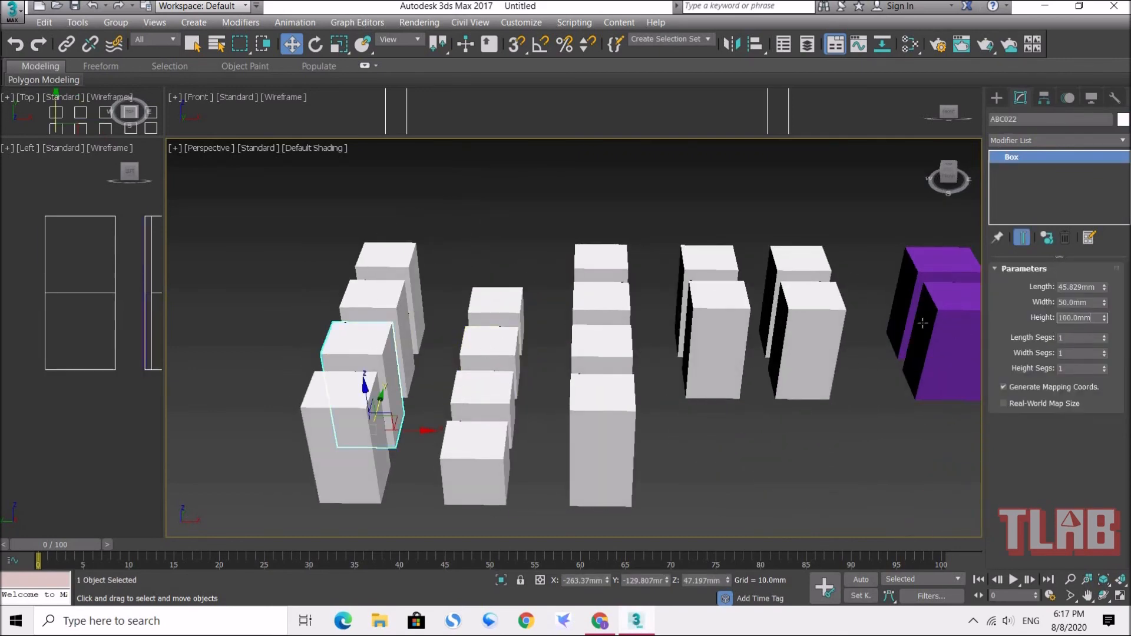
{"action": "type", "text": "60"}
{"action": "key", "text": "Return"}
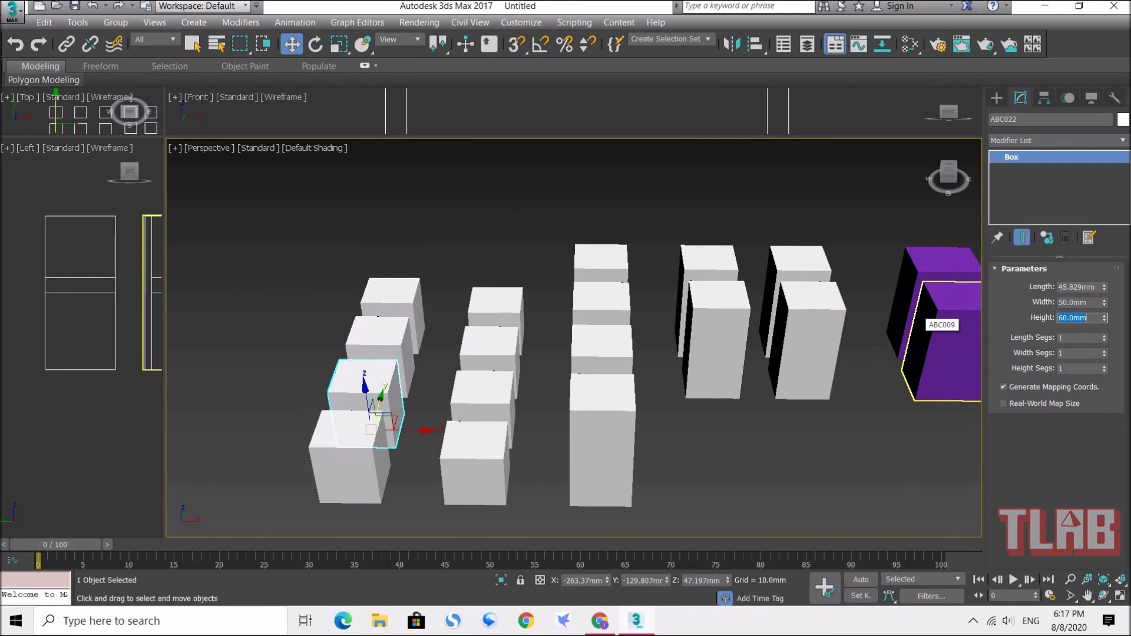
Deselect the white box and reset the viewport layout to four equal views
{"action": "left_click", "coordinate": [376, 255]}
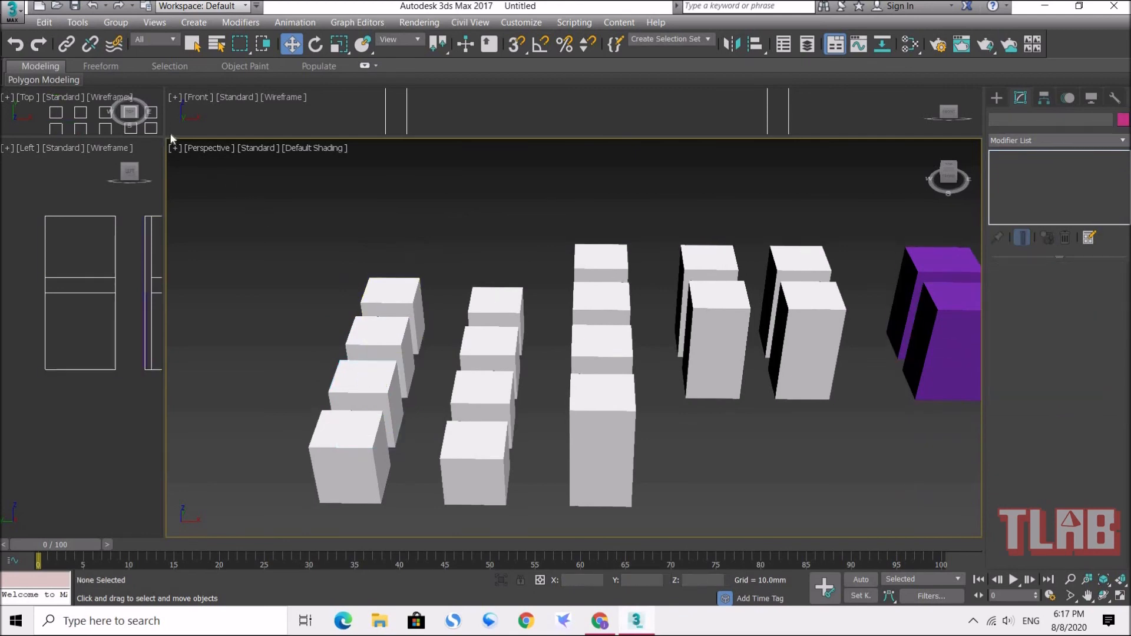
{"action": "right_click", "coordinate": [165, 137]}
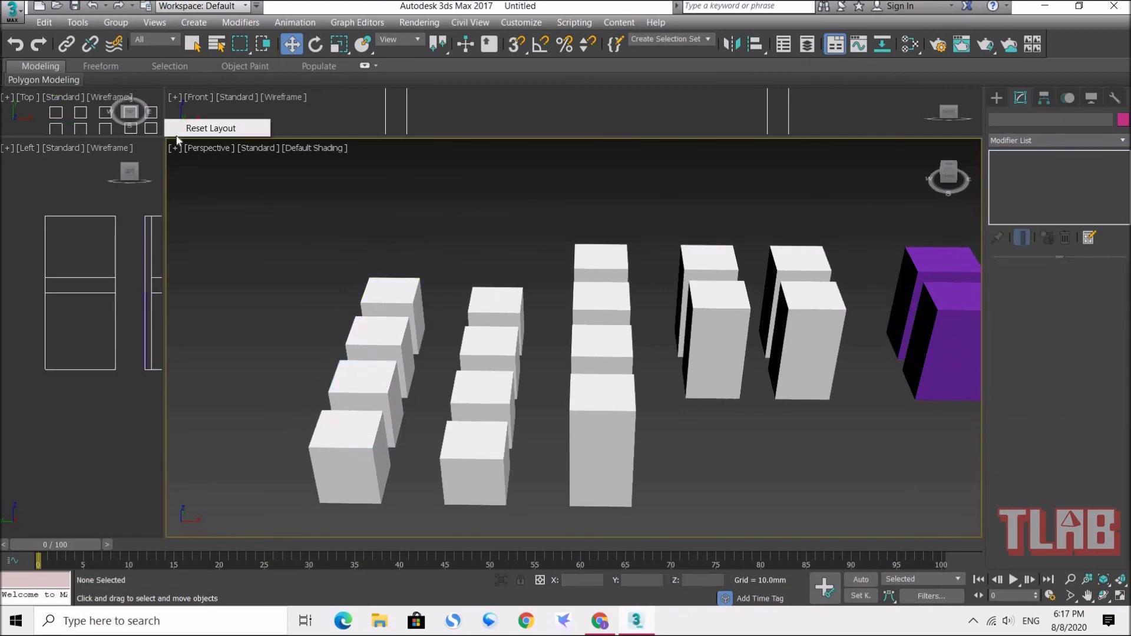
{"action": "left_click", "coordinate": [203, 126]}
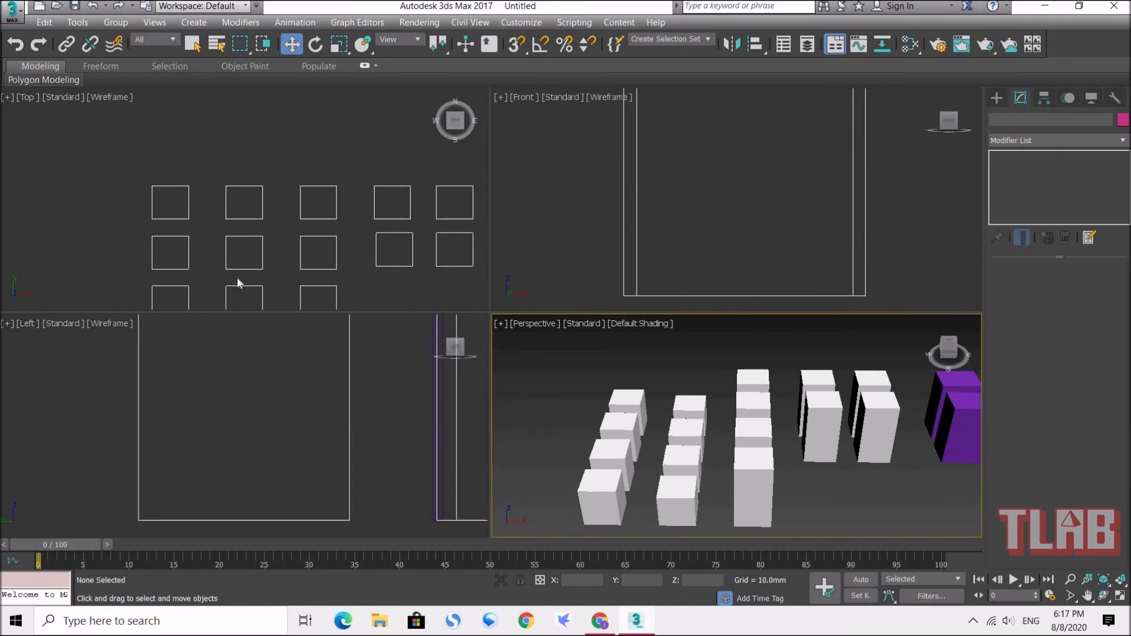